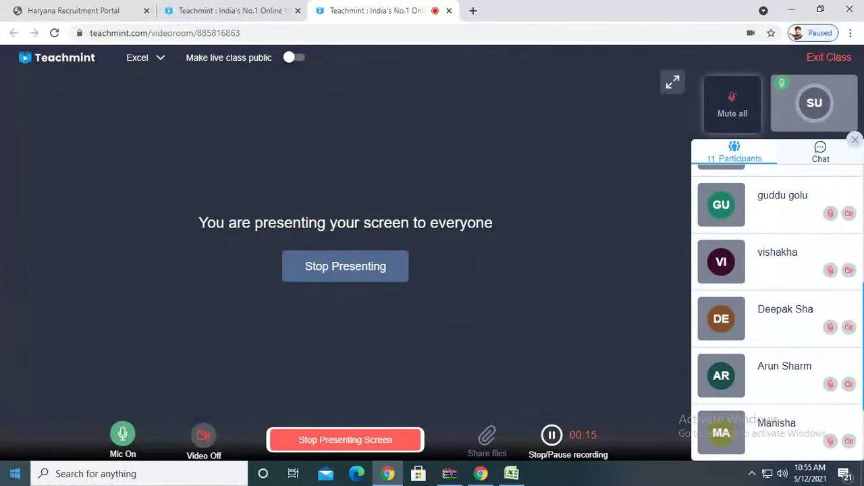
Step: Launch Microsoft Office Excel 2007 from the Microsoft Office folder of the installed programs
left_click(16, 475)
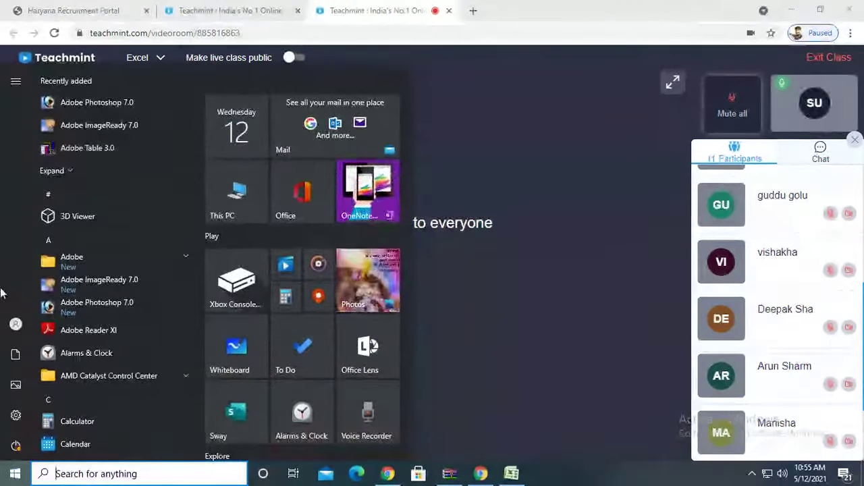
mouse_move(2, 301)
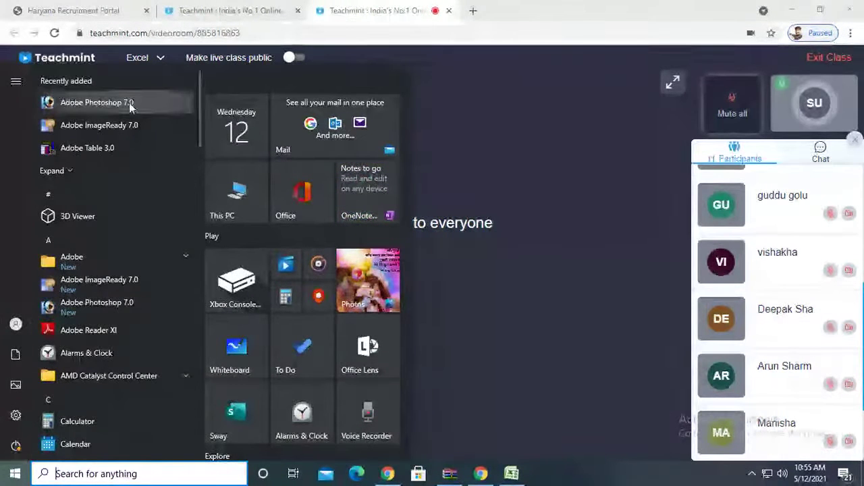
scroll(71, 318, "down", 3)
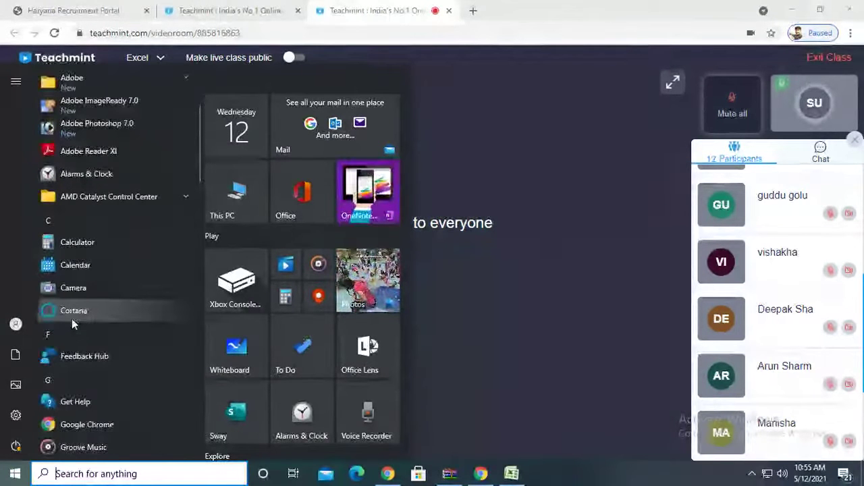
scroll(95, 297, "down", 5)
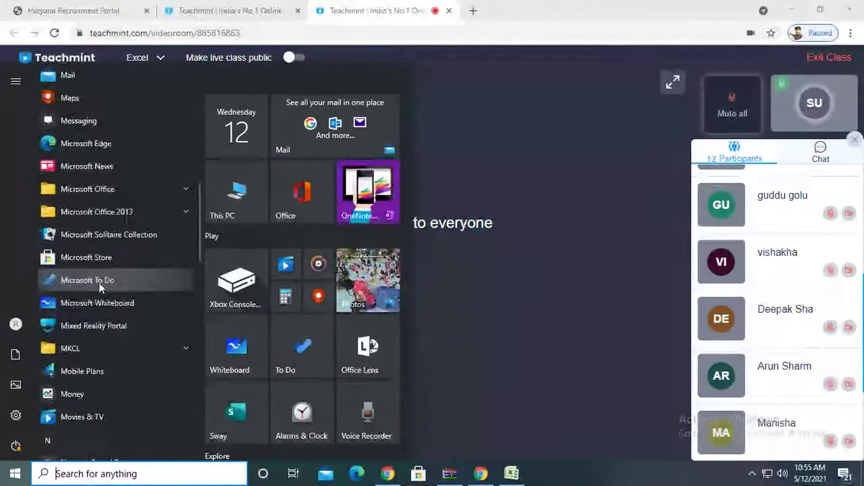
left_click(96, 191)
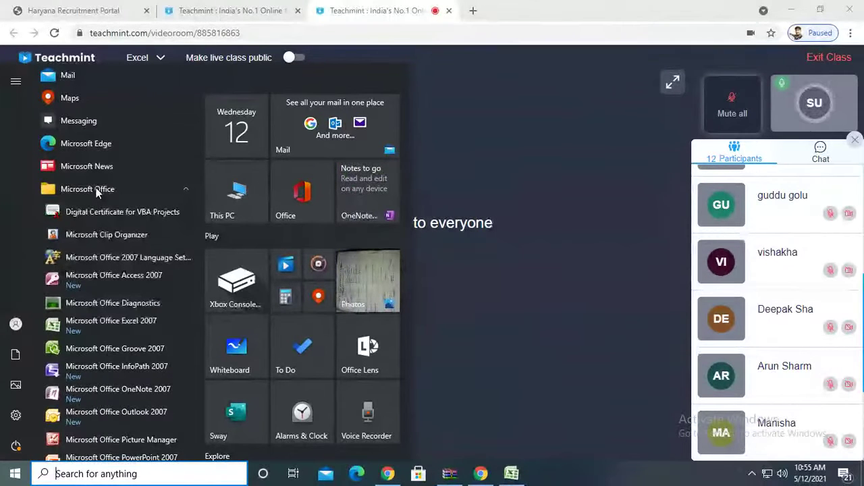
left_click(94, 324)
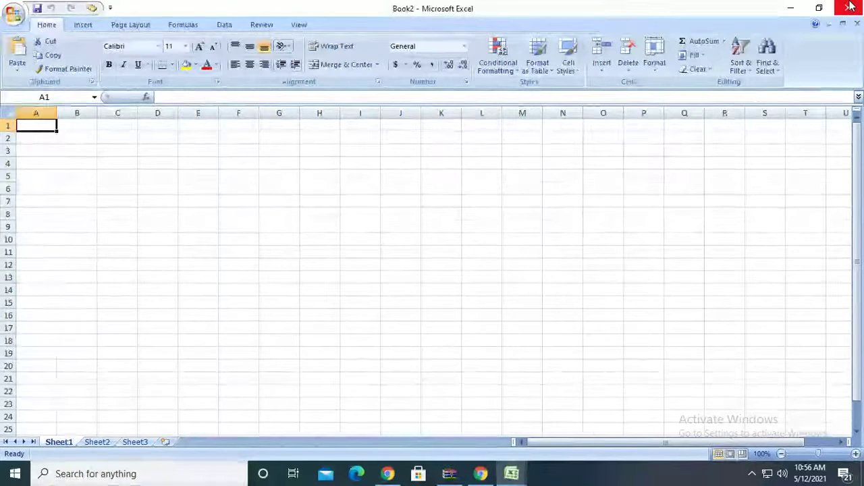
Step: Start another Excel window by running the command excel from the Windows Run dialog
key("super+r")
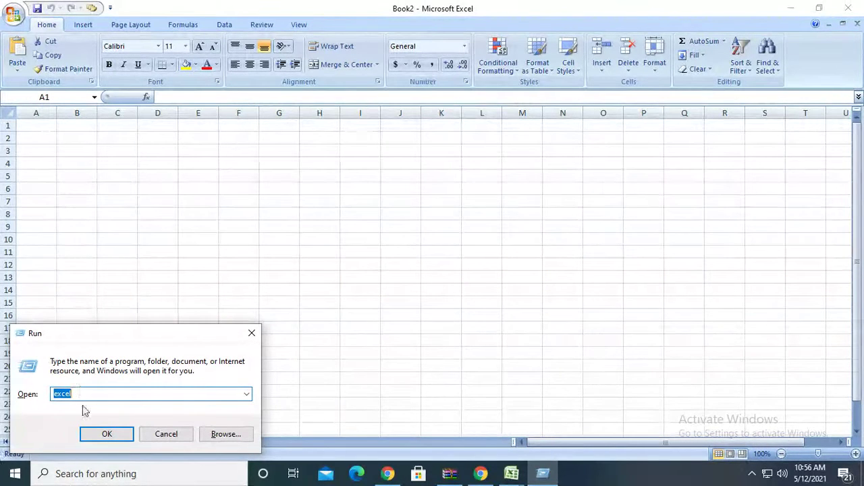
key("BackSpace")
type("e")
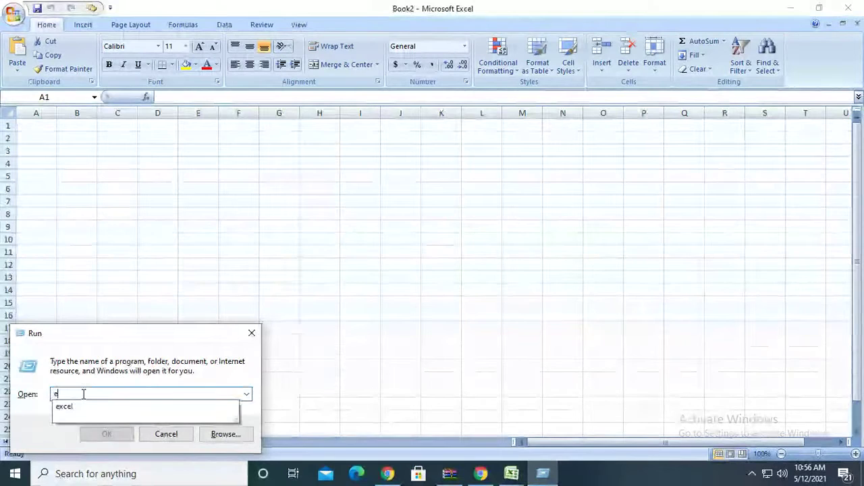
type("xcel")
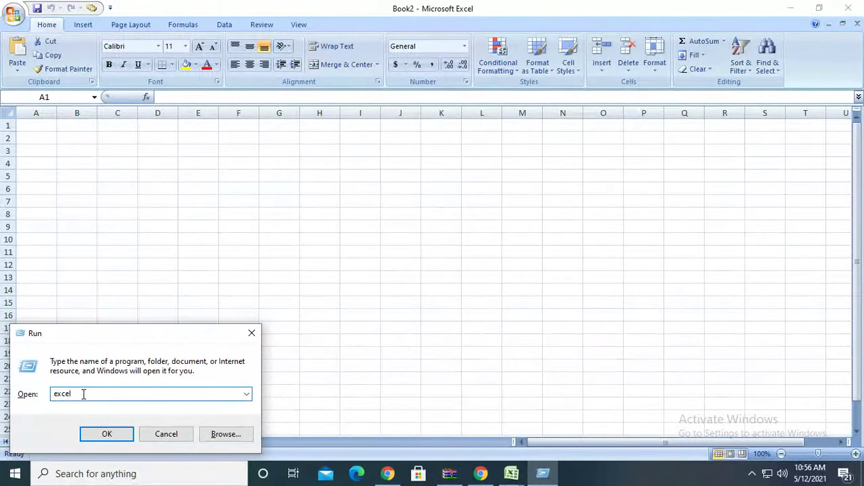
left_click(123, 438)
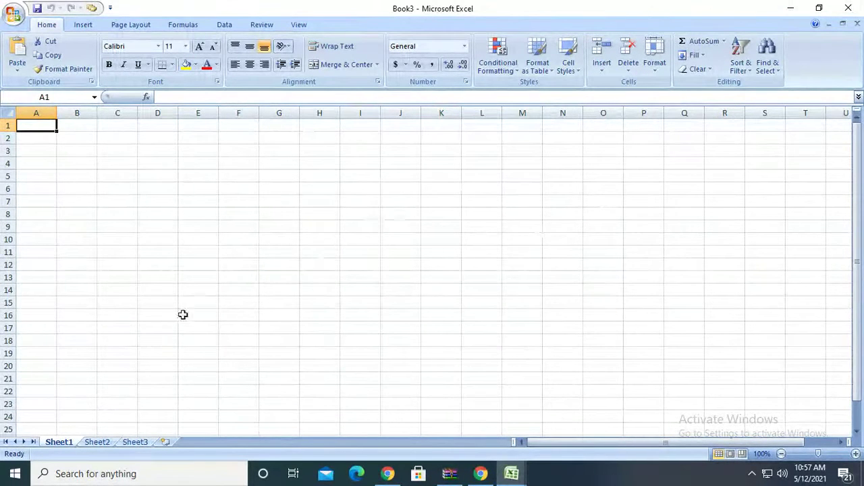
Step: Select several separate cells of the blank sheet in turn, including G5 and finally J6
left_click(115, 137)
left_click(284, 179)
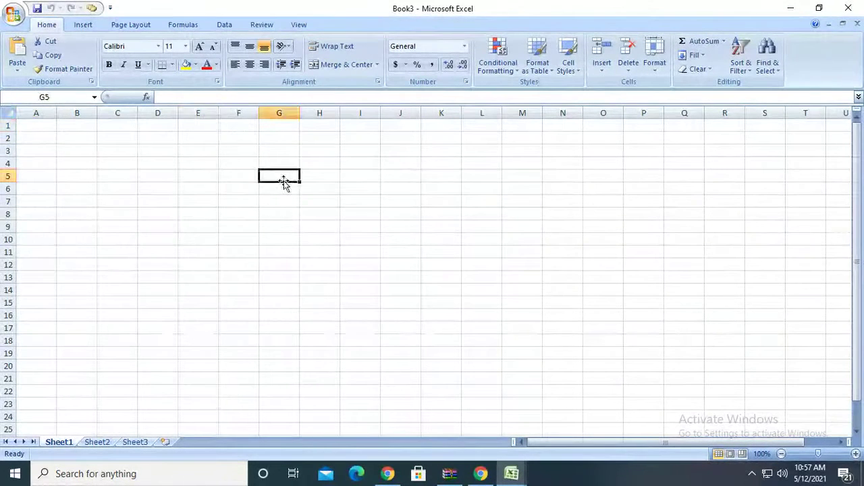
left_click(237, 213)
left_click(77, 200)
left_click(400, 189)
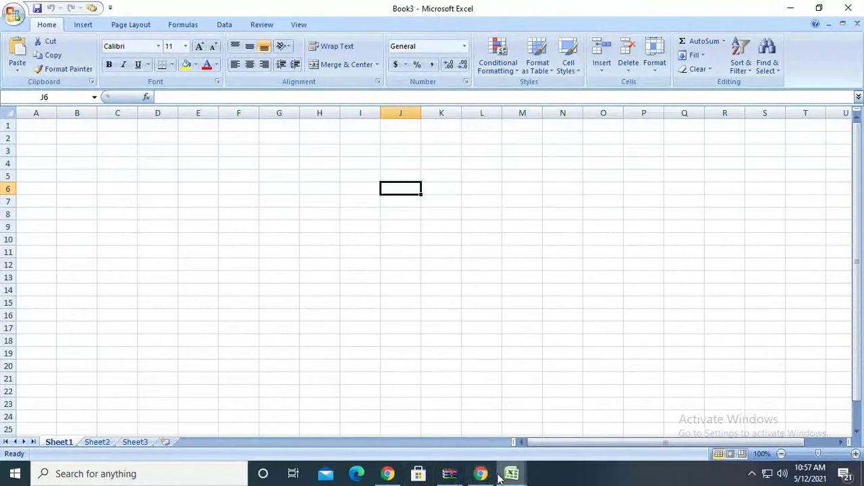
Step: Review the open Excel windows and switch to the Book1 workbook
mouse_move(500, 478)
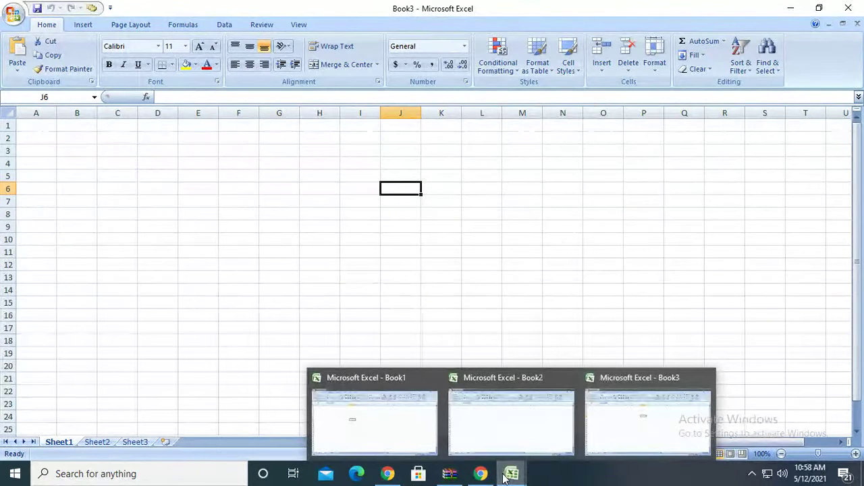
mouse_move(525, 473)
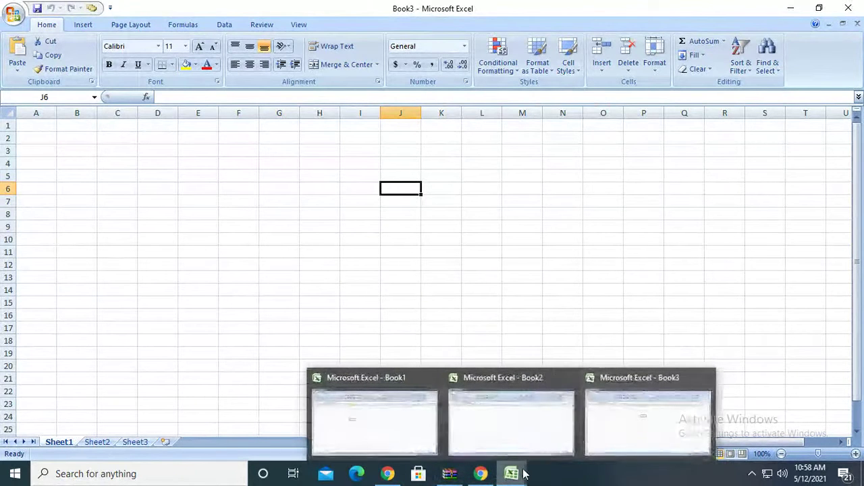
left_click(524, 473)
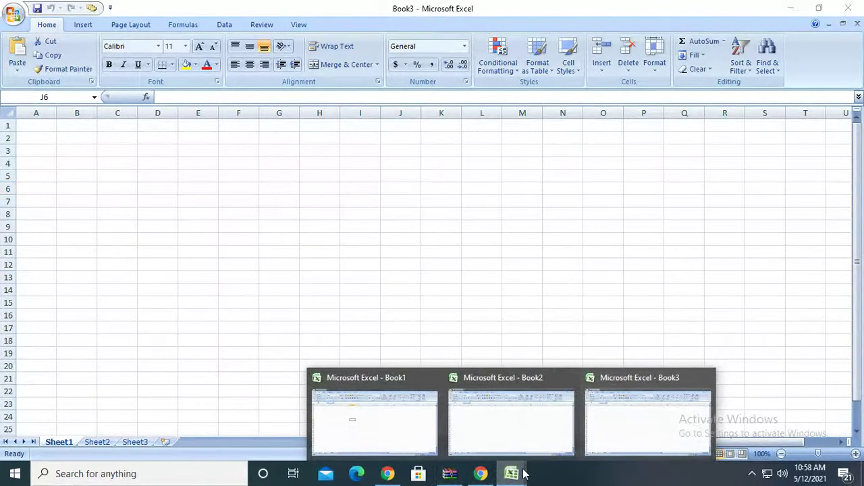
left_click(523, 473)
left_click(523, 472)
left_click(513, 480)
left_click(513, 480)
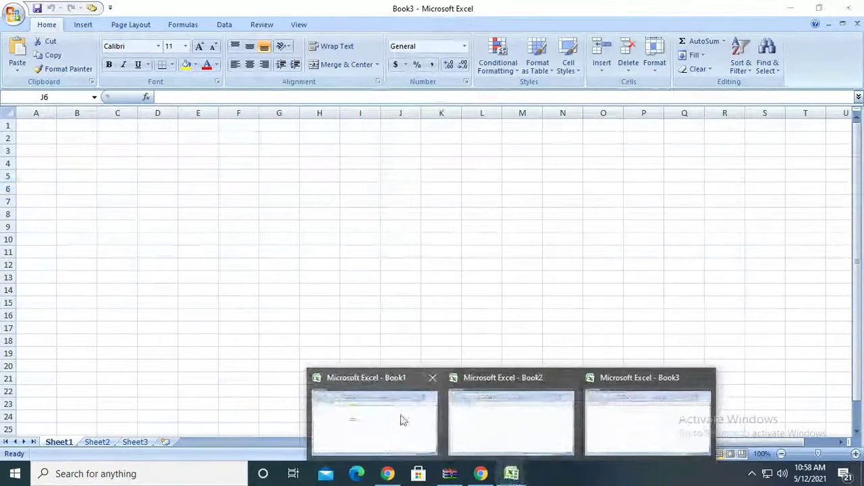
left_click(400, 419)
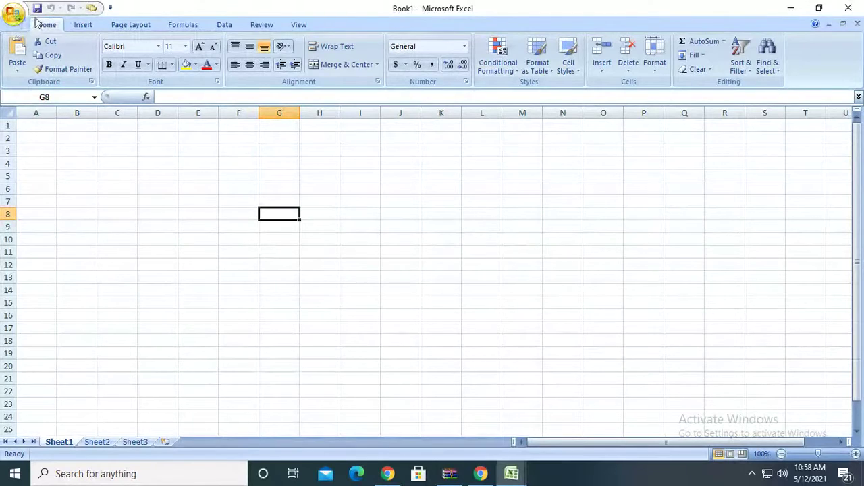
Step: Examine the Office file commands and the Insert, Page Layout and Data command sets, then return to the Home commands
left_click(14, 15)
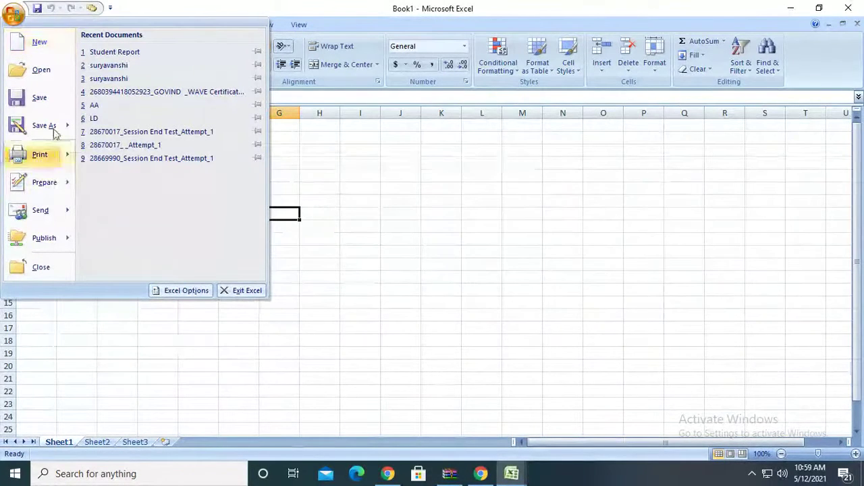
left_click(347, 179)
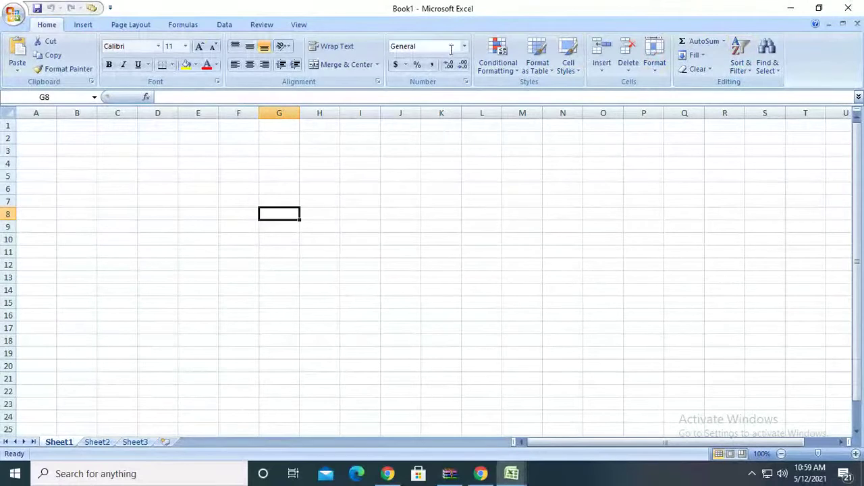
left_click(90, 26)
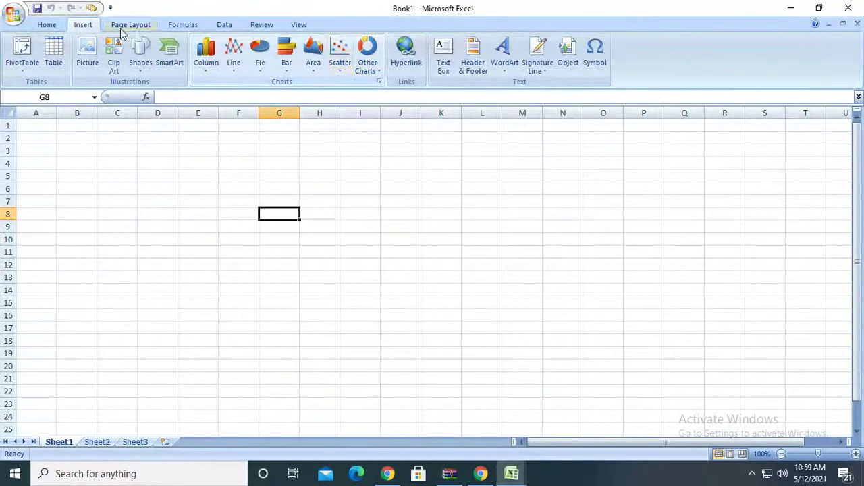
left_click(54, 27)
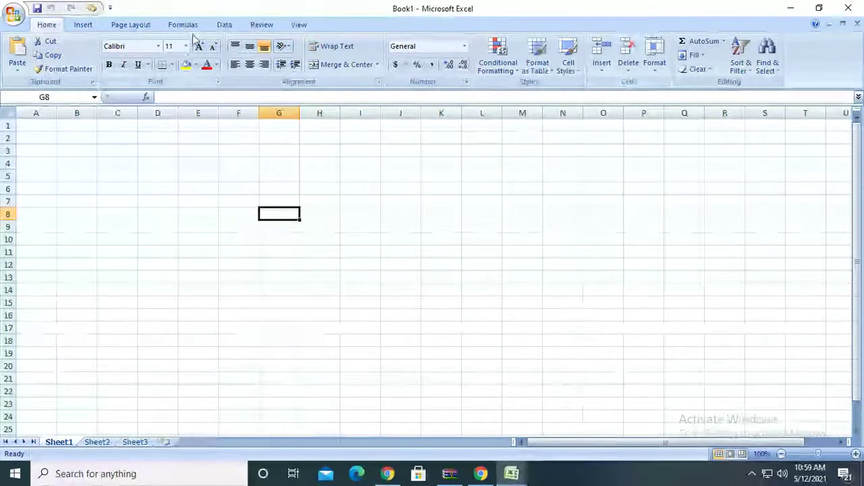
left_click(127, 25)
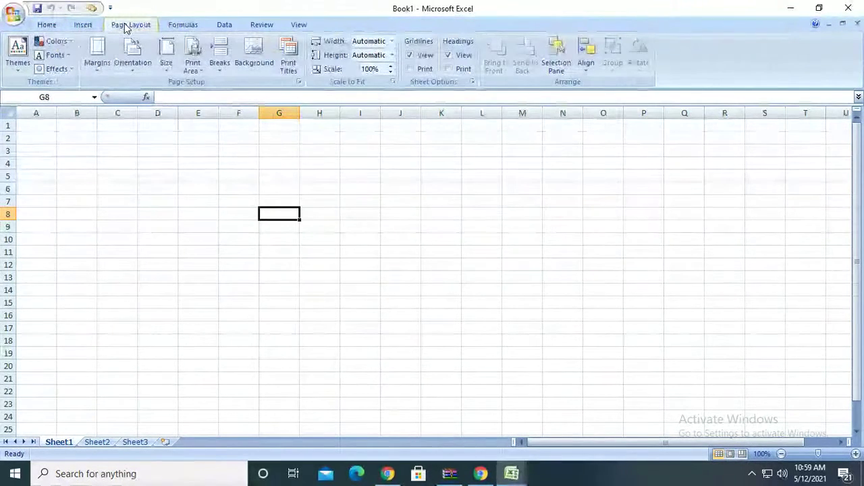
left_click(220, 30)
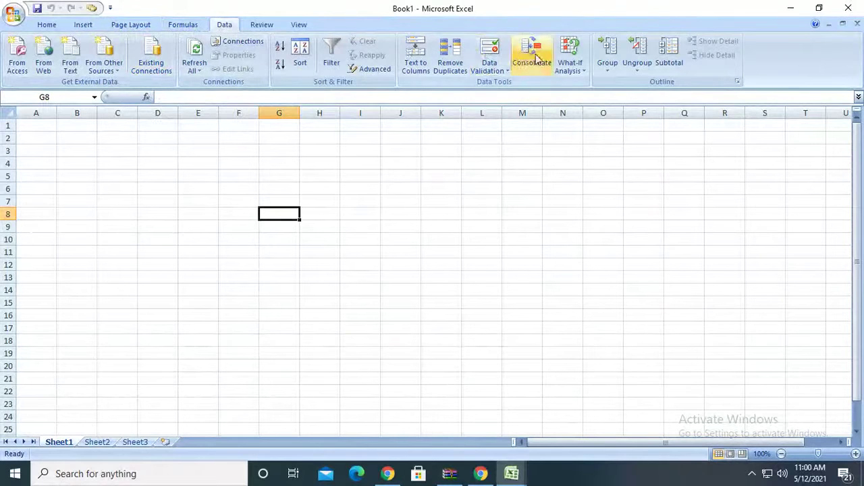
left_click(47, 24)
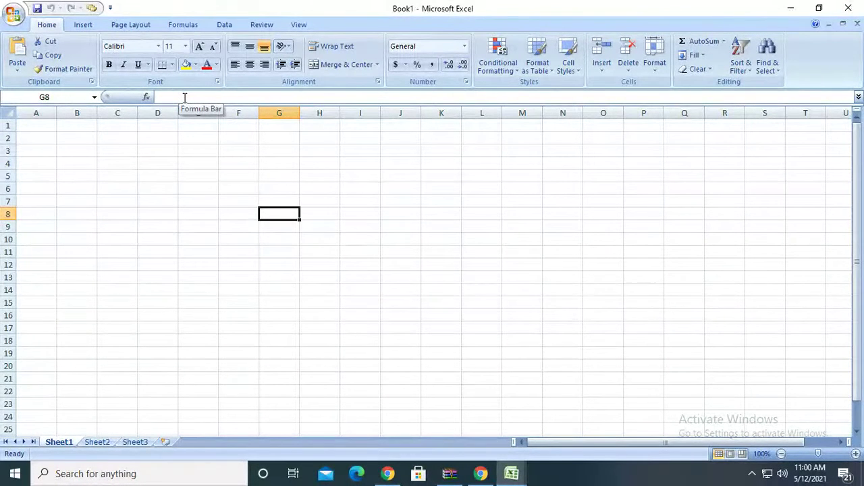
Step: Enter the sample text jhdjghkjhkjfsdkj in cell G8 and clear the cell
type("jhdjghkjhkjfsdkj")
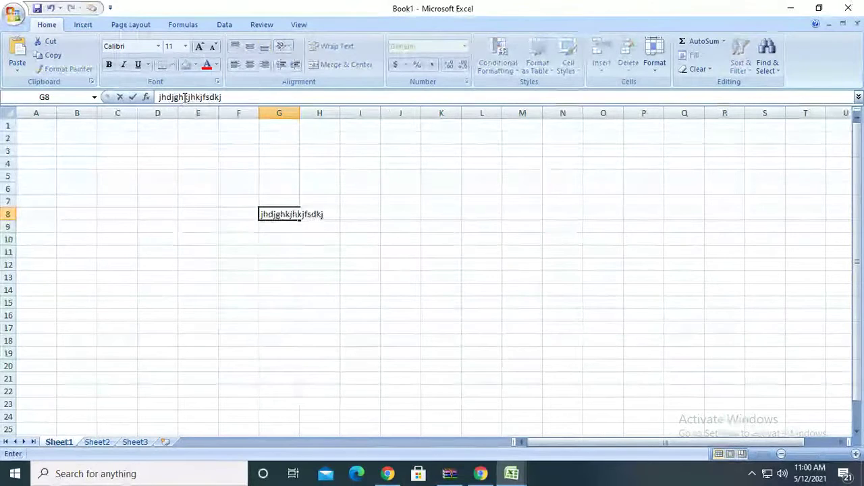
key("Return")
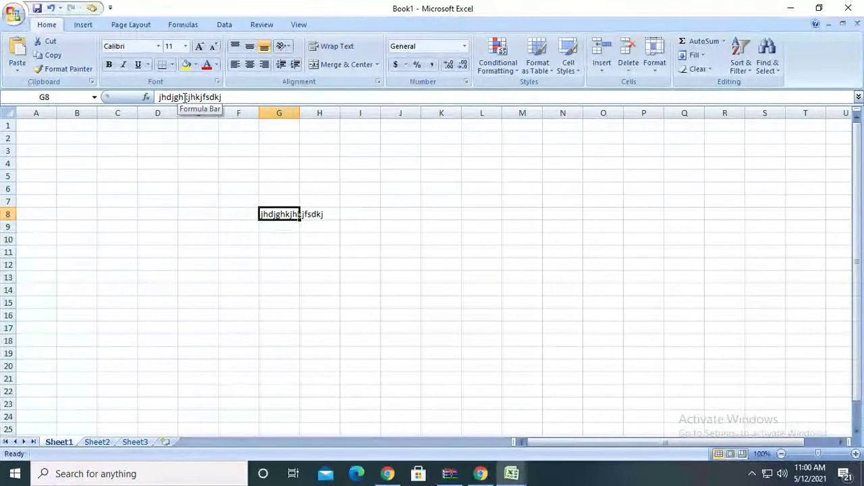
key("Delete")
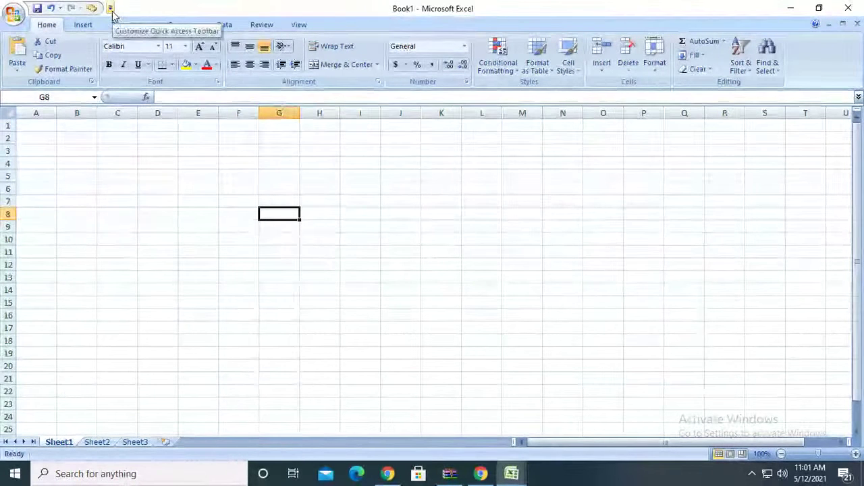
Step: Add the New command to the Quick Access Toolbar and keep the Excel window maximized
left_click(110, 9)
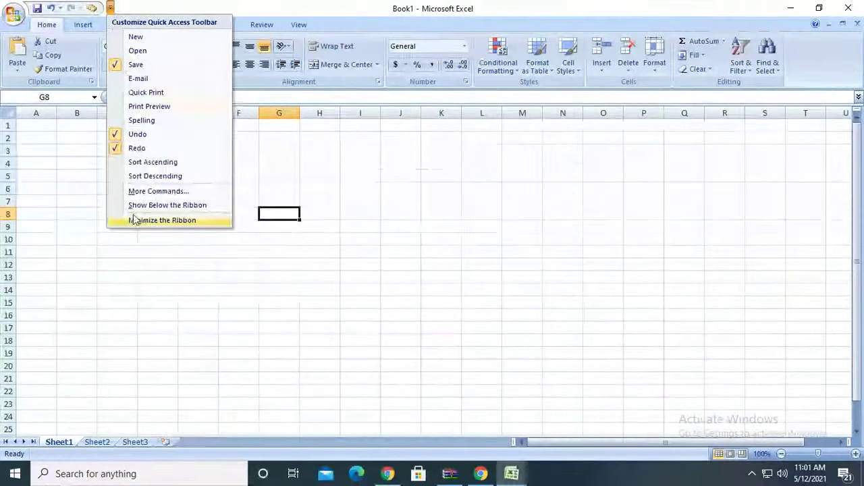
left_click(149, 36)
double_click(120, 11)
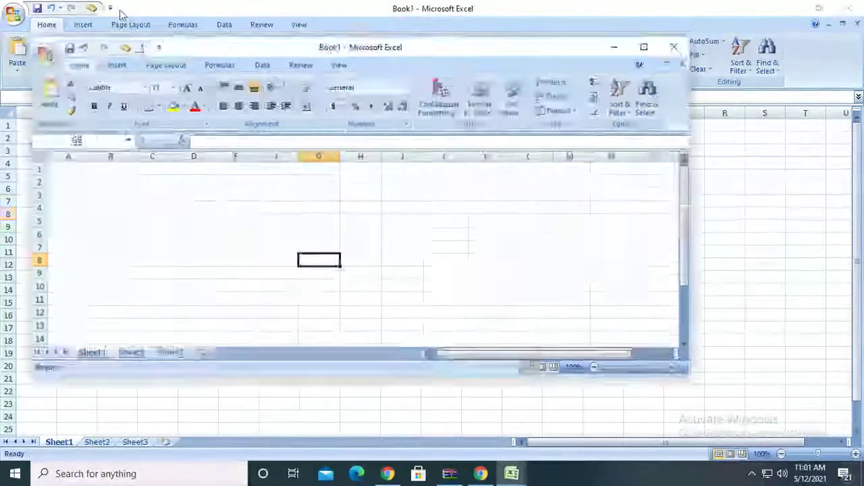
left_click(648, 59)
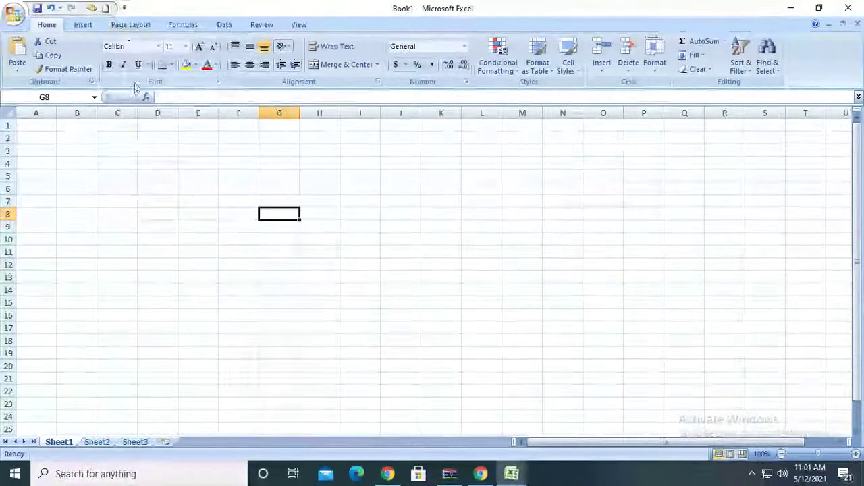
Step: Add the Open command to the Quick Access Toolbar and show the toolbar below the ribbon
left_click(123, 7)
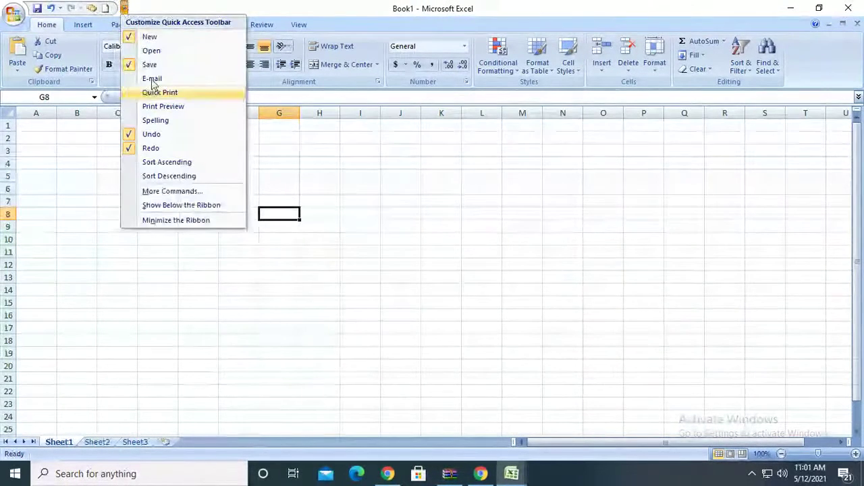
left_click(151, 51)
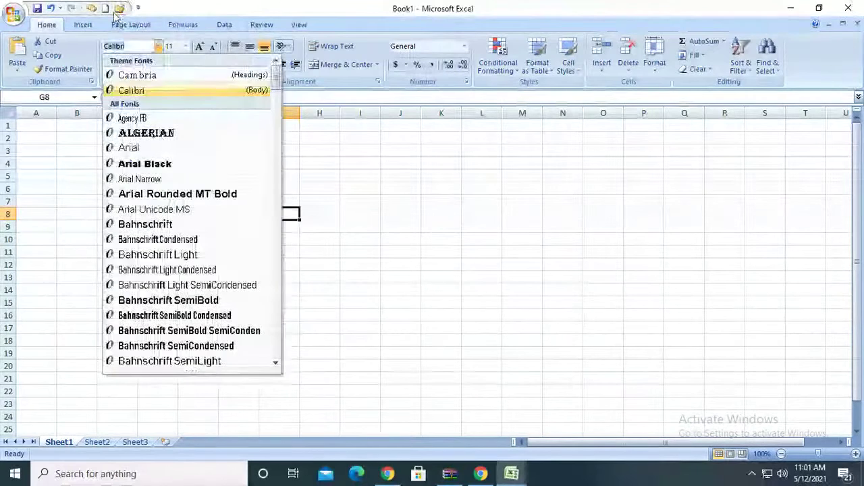
left_click(332, 190)
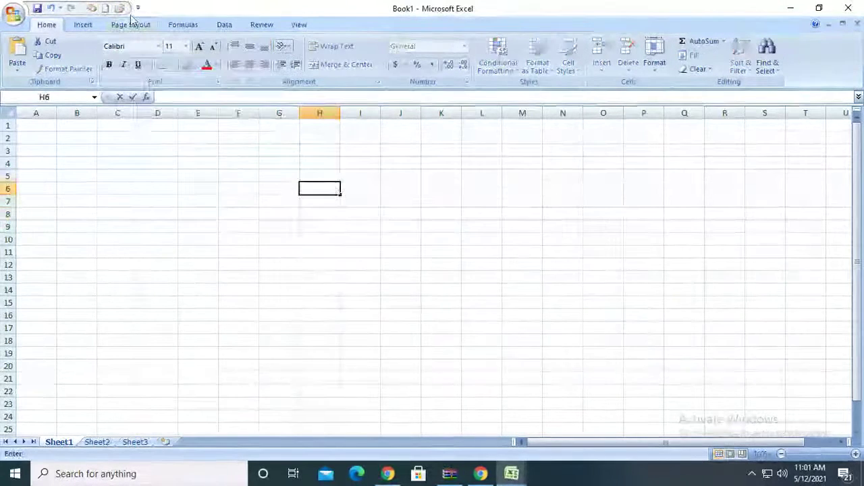
left_click(138, 9)
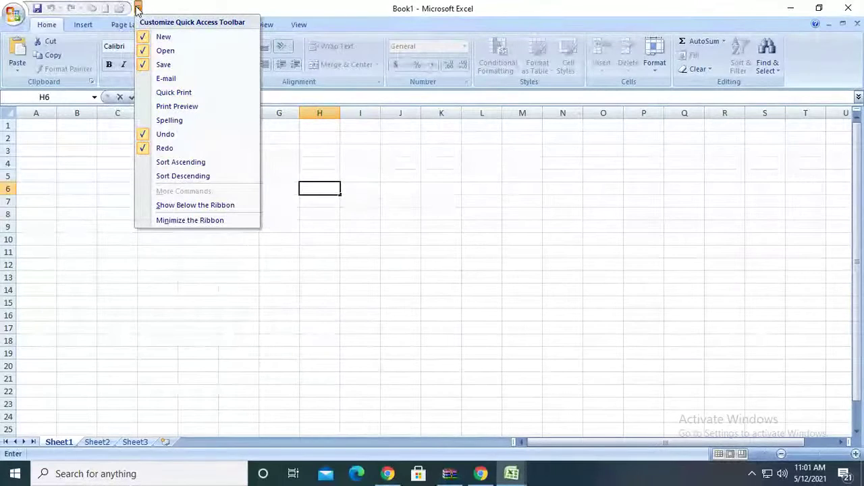
left_click(183, 207)
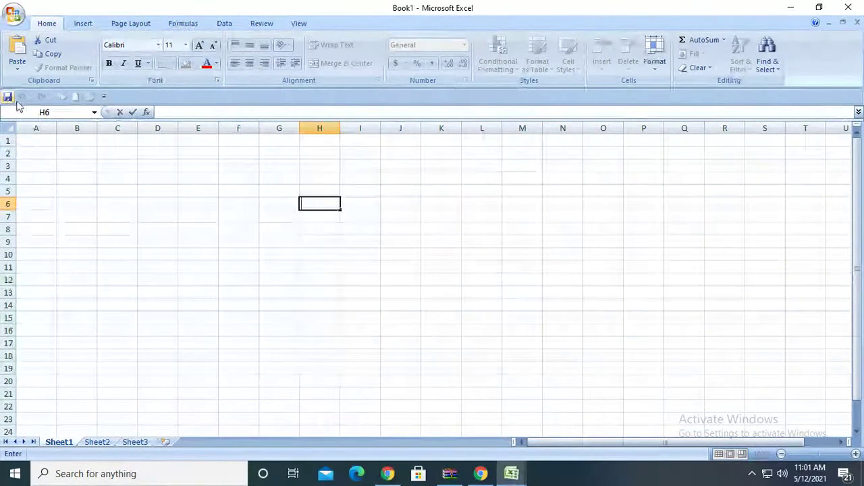
Step: Move the Quick Access Toolbar back above the ribbon
left_click(104, 98)
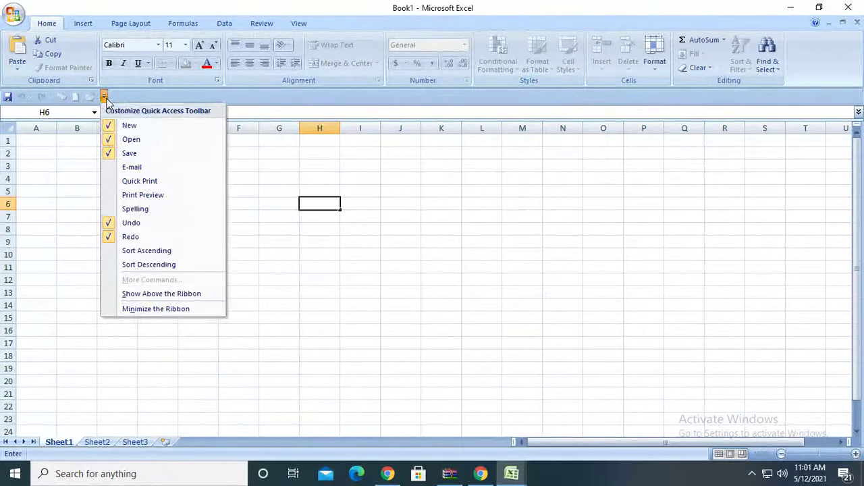
left_click(146, 294)
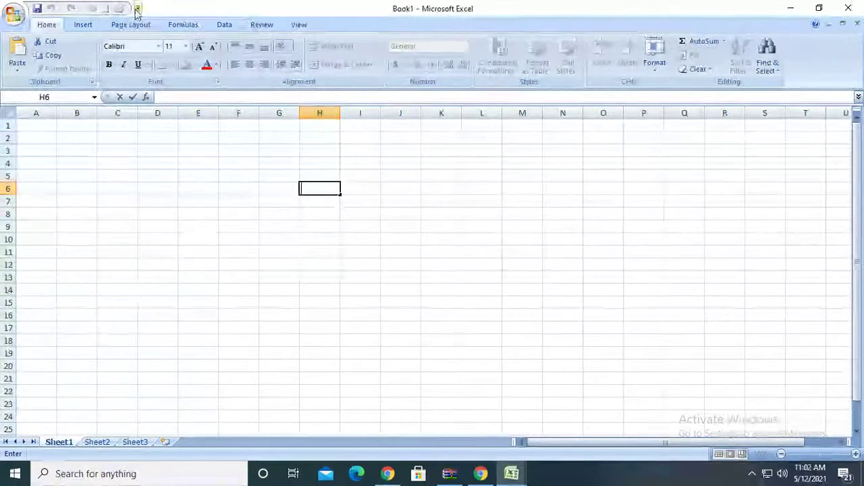
left_click(138, 9)
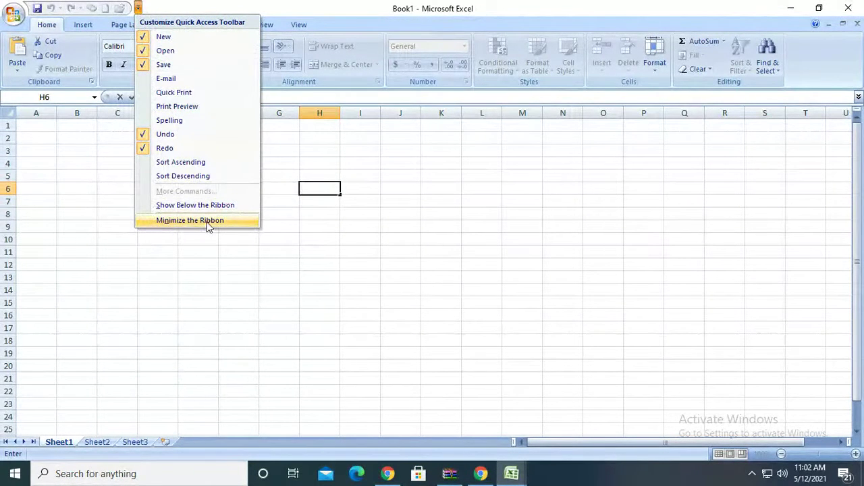
left_click(439, 224)
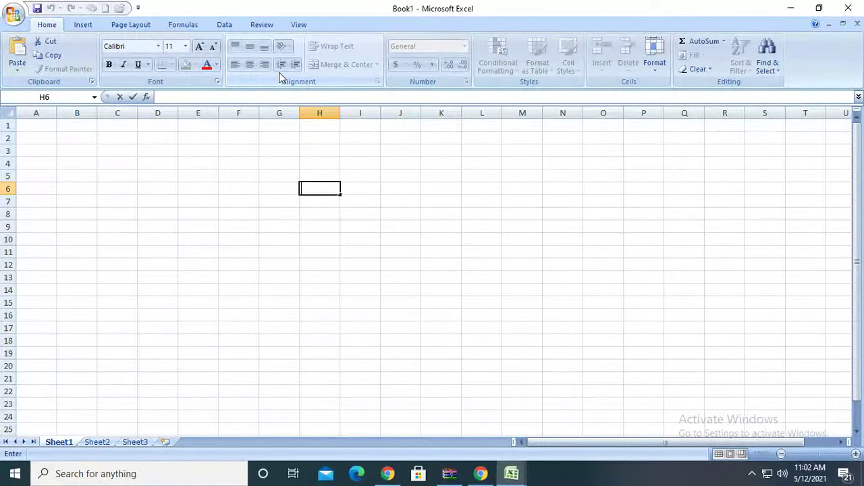
Step: Minimize the ribbon through the Quick Access Toolbar options and restore it to full display
left_click(140, 11)
left_click(141, 11)
left_click(141, 11)
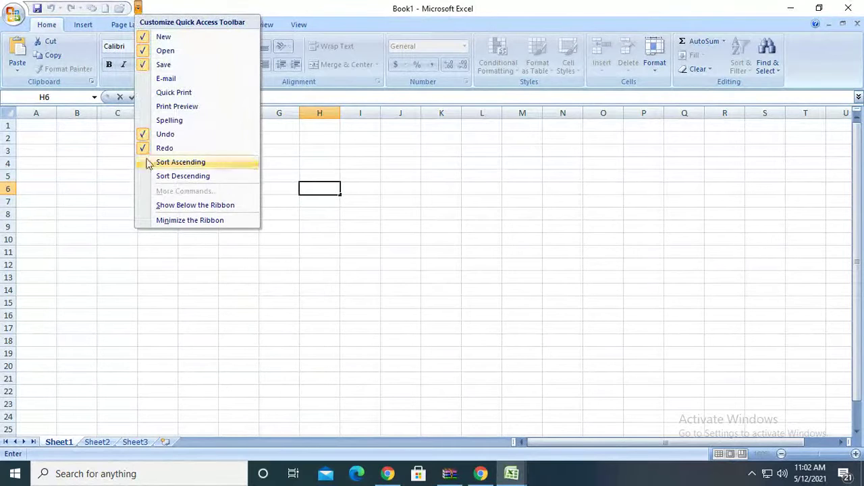
left_click(211, 221)
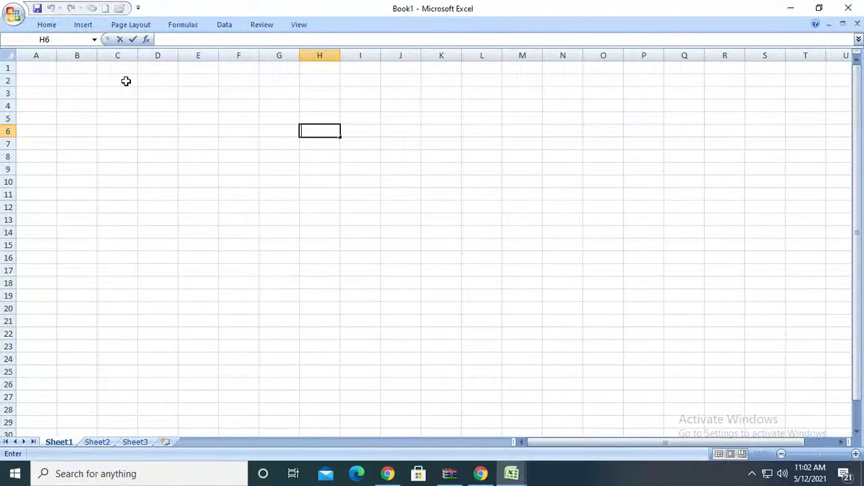
left_click(138, 8)
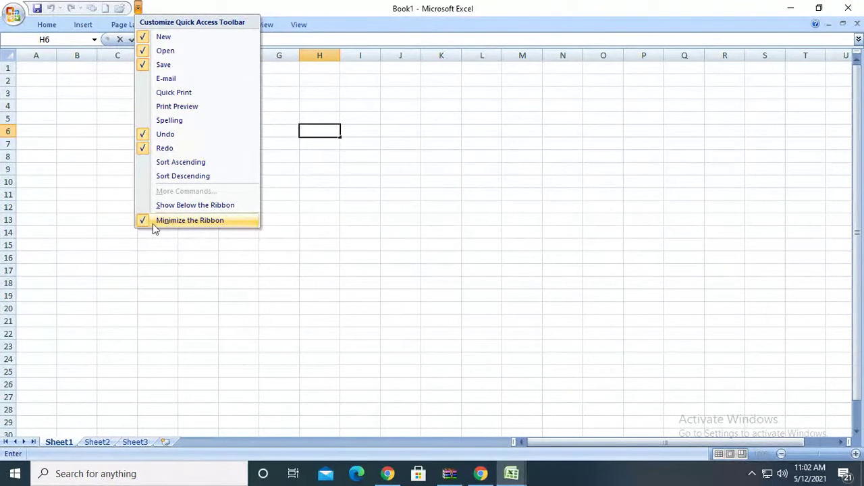
left_click(223, 220)
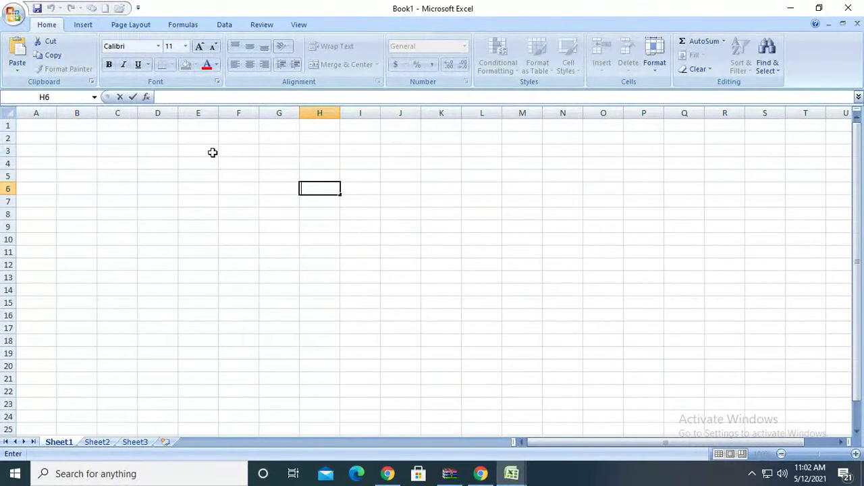
Step: Collapse and expand the ribbon several times with its toggle command, leaving it fully displayed
key("ctrl+F1")
key("ctrl+F1")
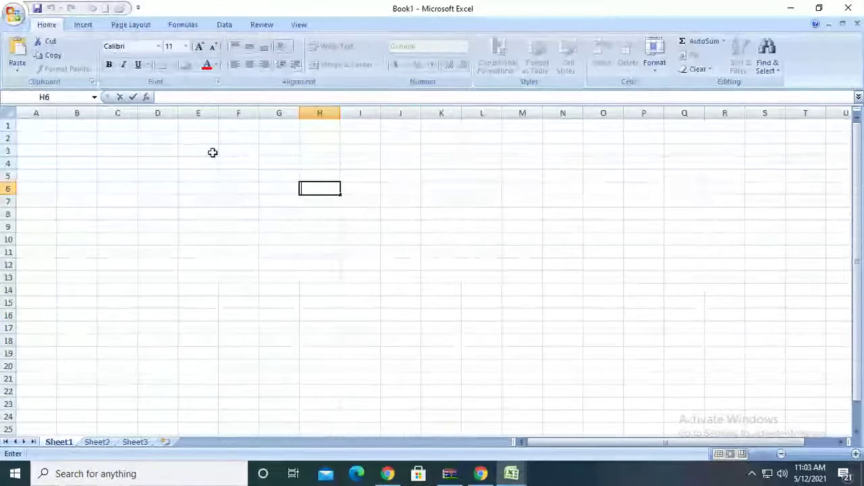
key("ctrl+F1")
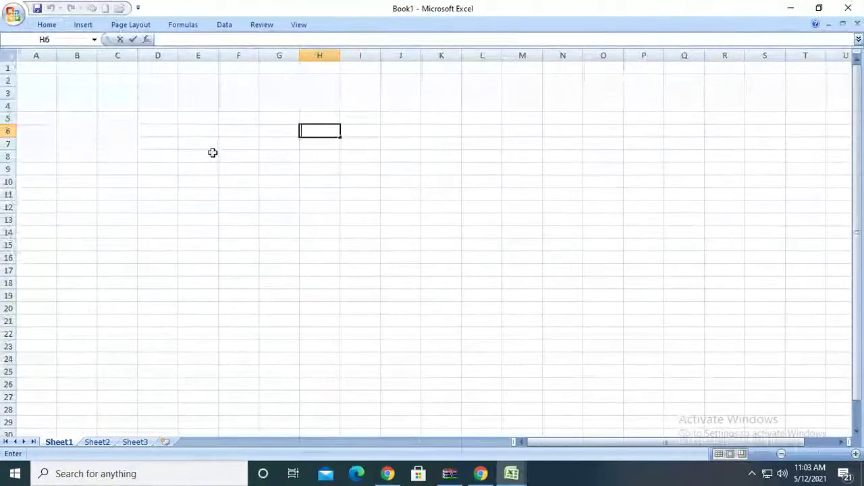
key("ctrl+F1")
key("ctrl+F1")
key("ctrl+F1")
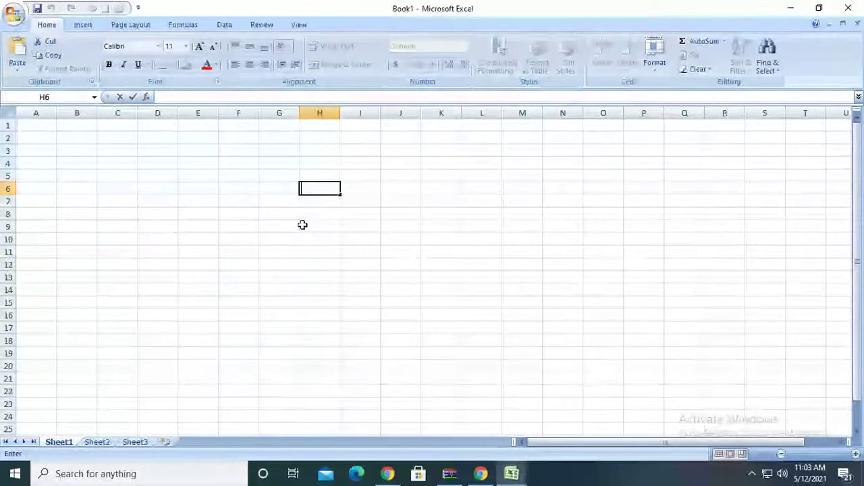
Step: Select columns A, B, C and D one at a time, followed by row 2, to point out columns and rows
scroll(143, 174, "down", 4)
scroll(150, 174, "up", 4)
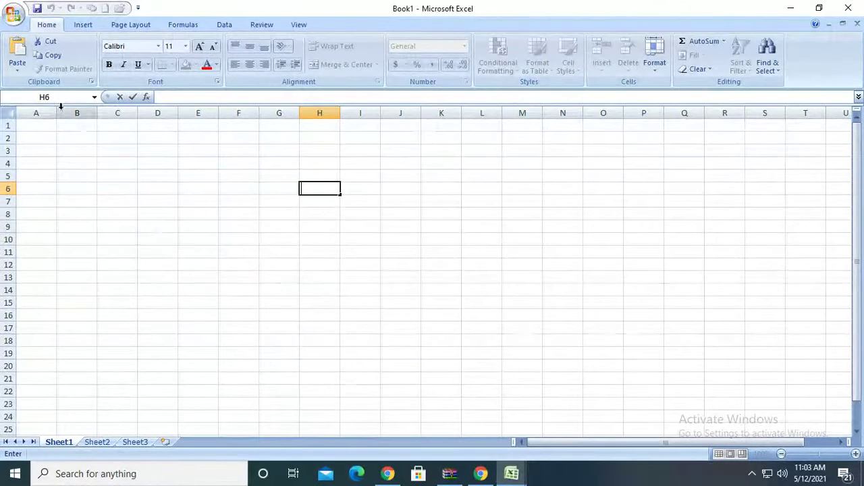
left_click(36, 113)
left_click(77, 113)
left_click(117, 113)
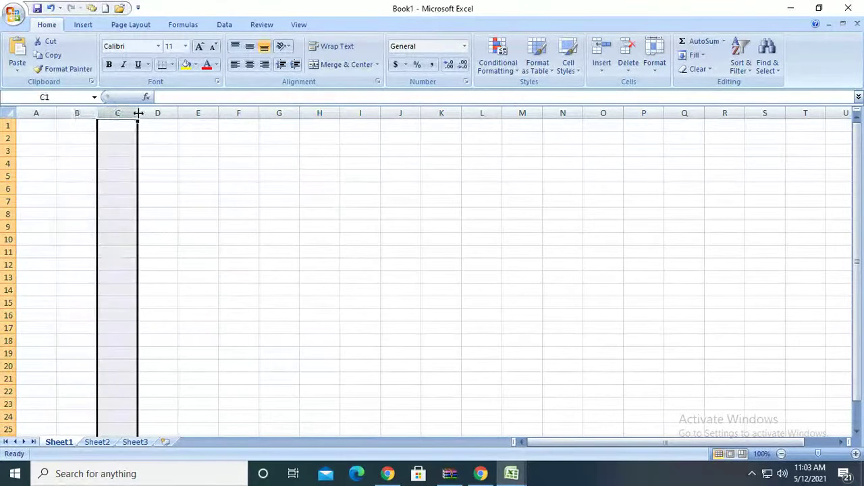
left_click(162, 113)
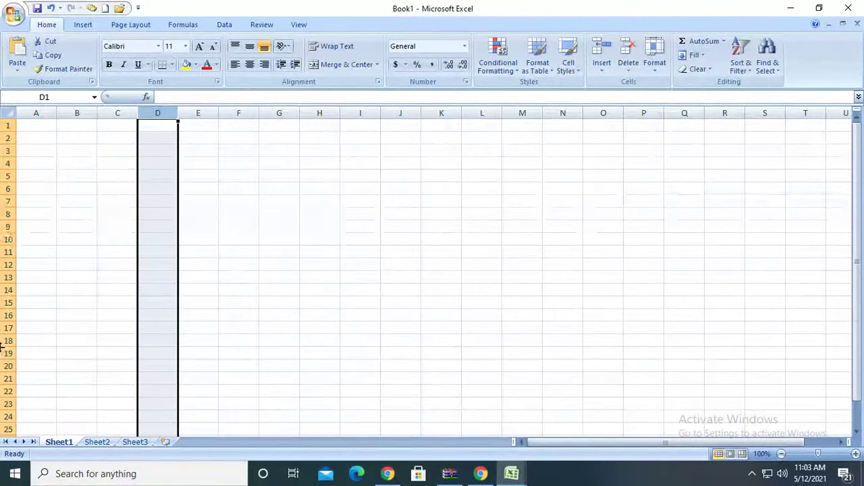
left_click(8, 137)
Step: Select cell G10 and widen the Name Box beside the formula bar
left_click(276, 239)
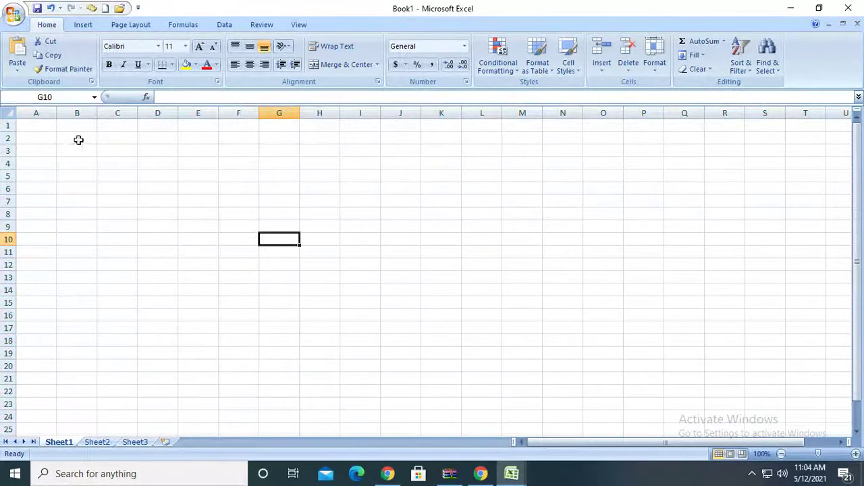
left_click_drag(106, 96, 141, 95)
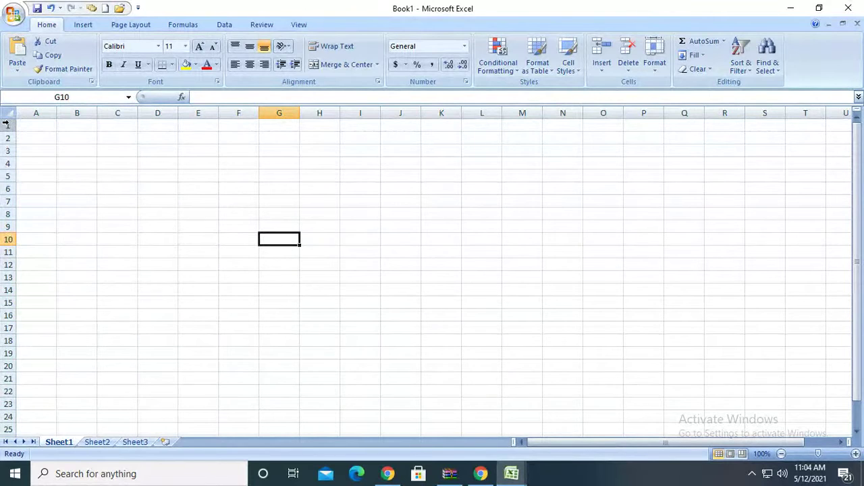
Step: Enter 10,48,576 in cell F5 and the label rows in cell G5
left_click(225, 178)
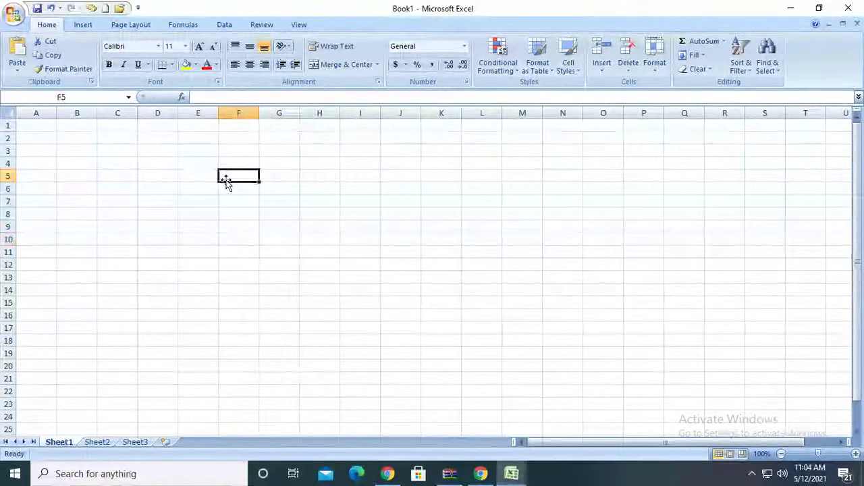
type("10")
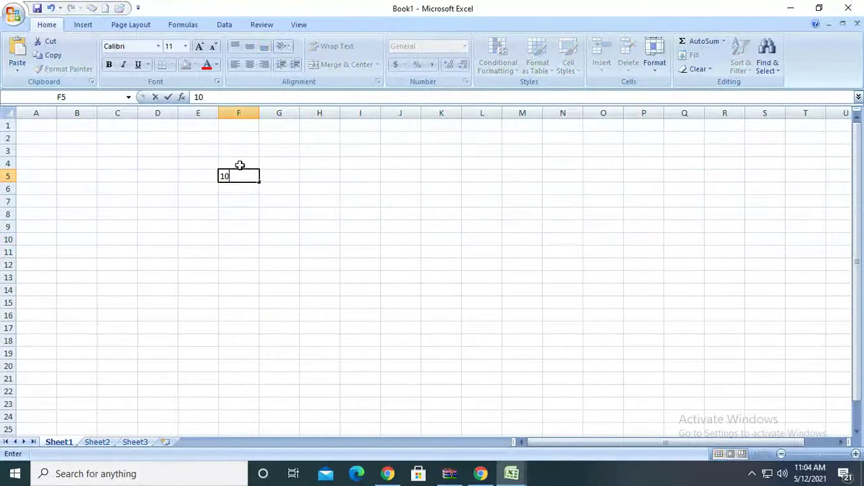
type(",48")
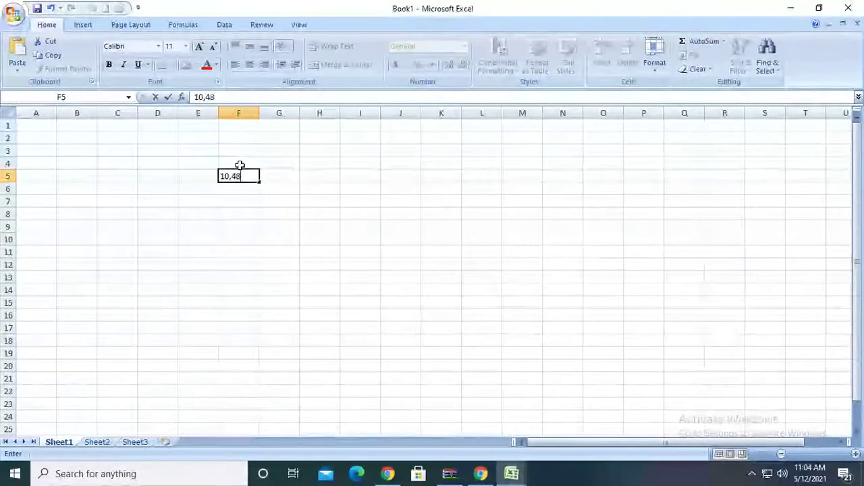
type(",576")
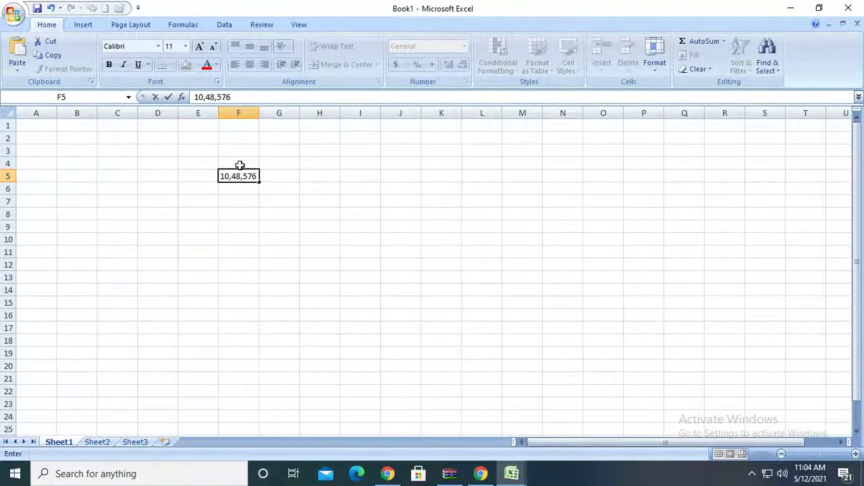
key("Tab")
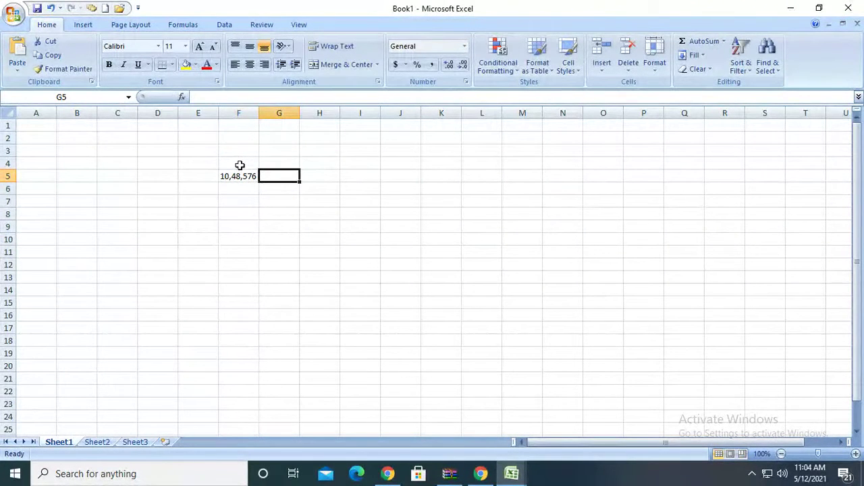
type("rows")
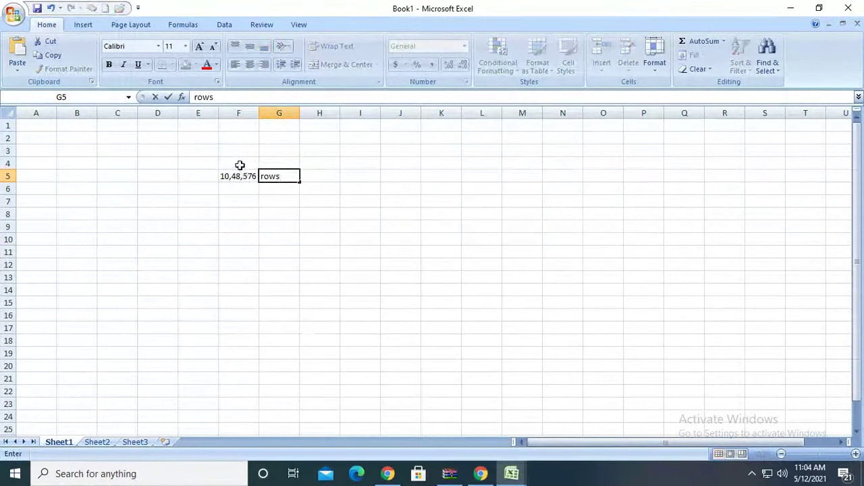
key("Return")
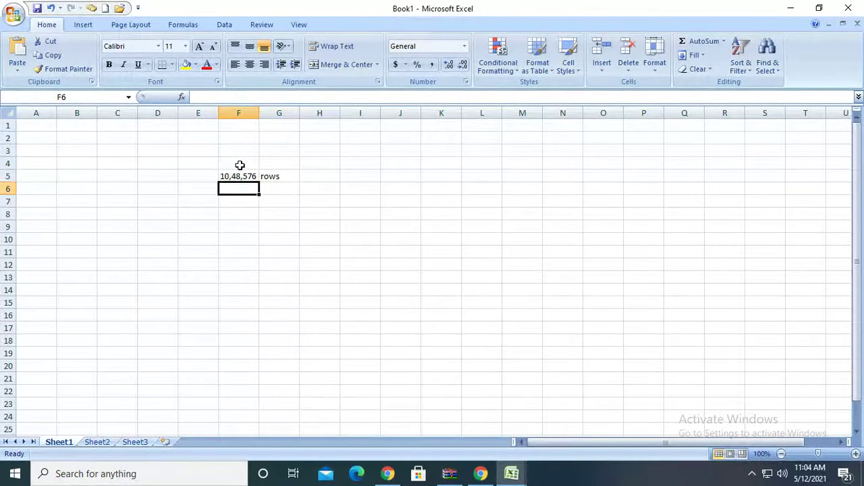
Step: Enter 16,384 in cell F6 and the label coloumns in cell G6
type("16")
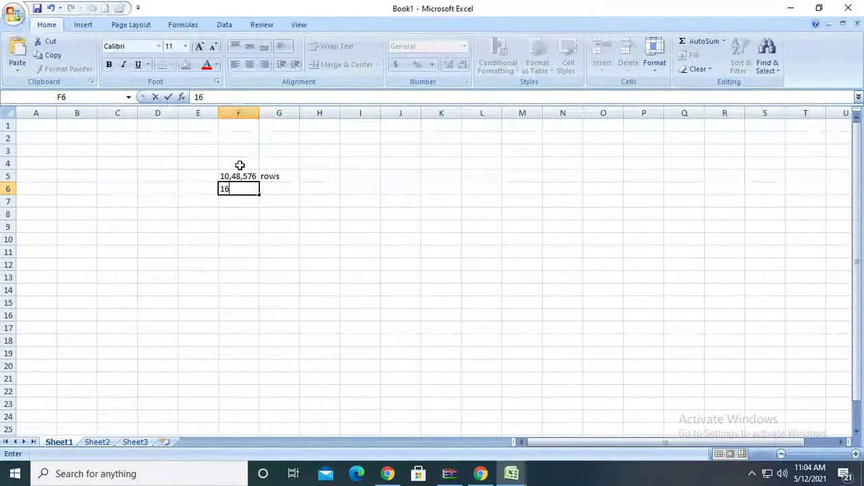
type(",384")
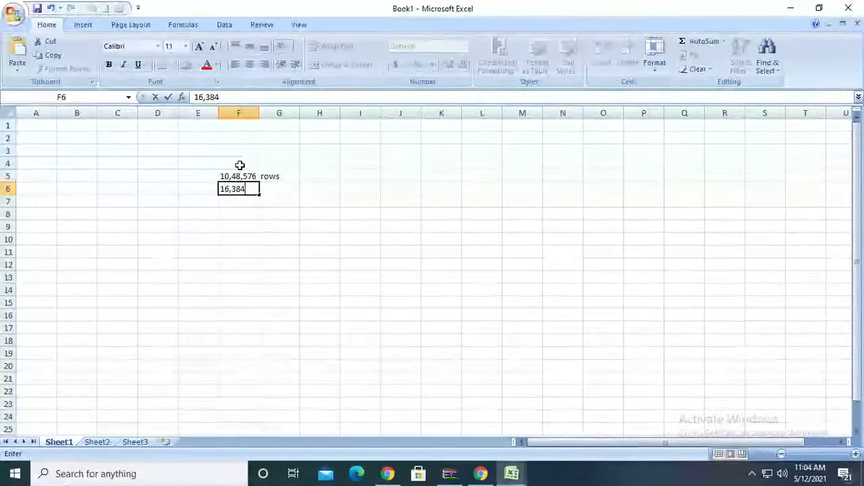
key("Tab")
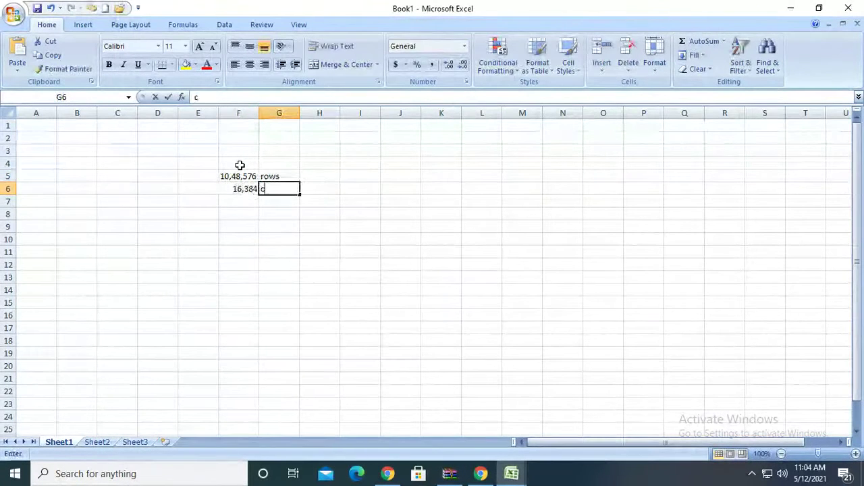
type("col")
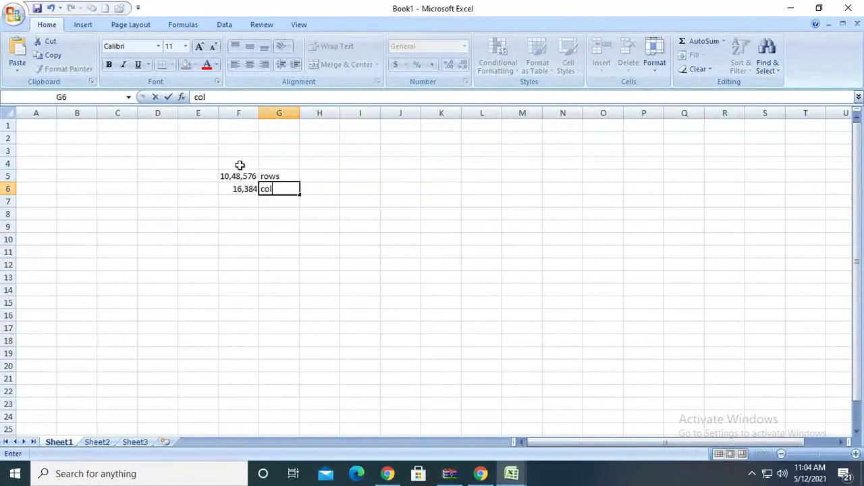
type("oumns")
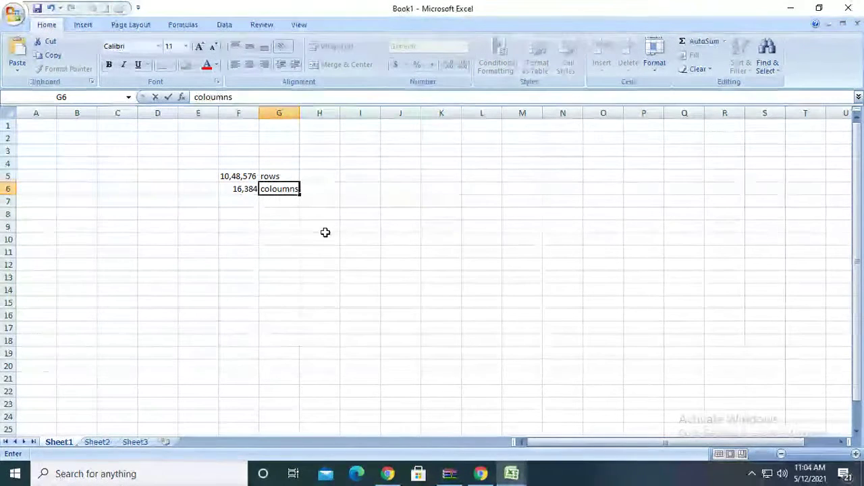
left_click(313, 238)
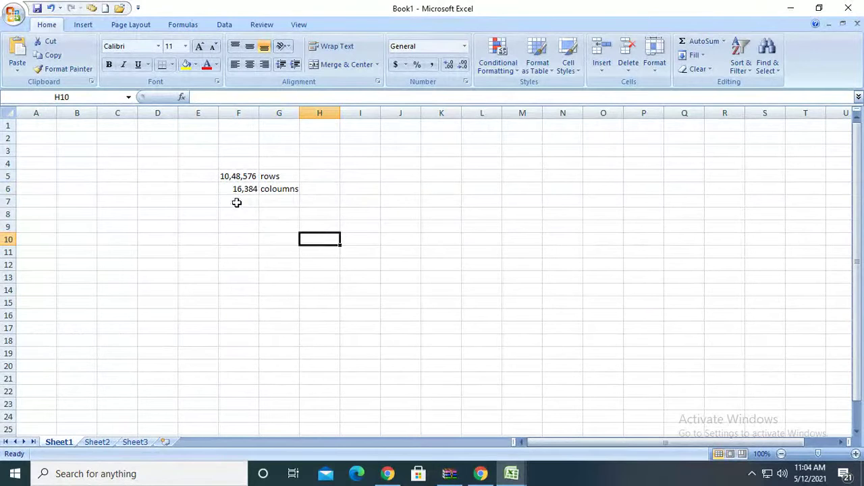
Step: Select cells B3, J9 and E13 in turn to examine individual cells of the worksheet
left_click(78, 150)
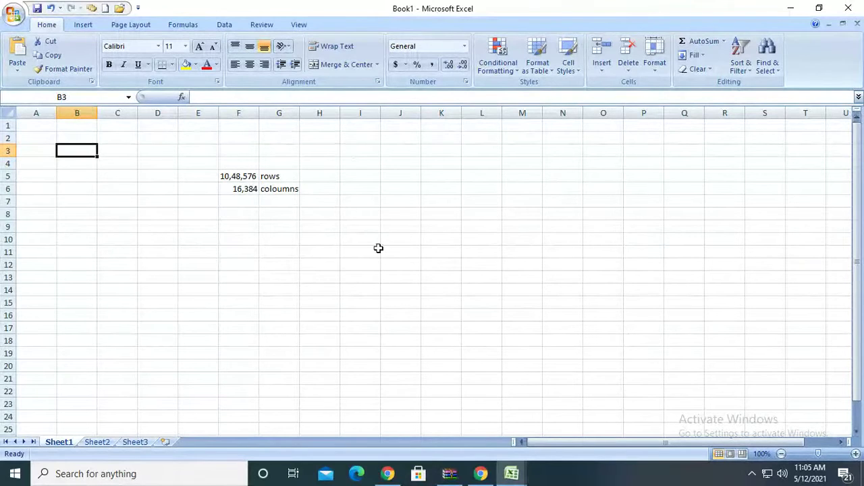
left_click(406, 224)
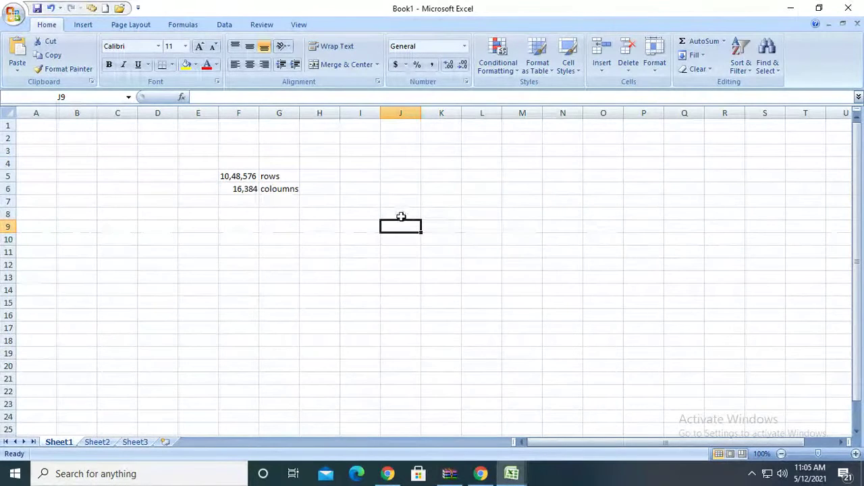
left_click(199, 277)
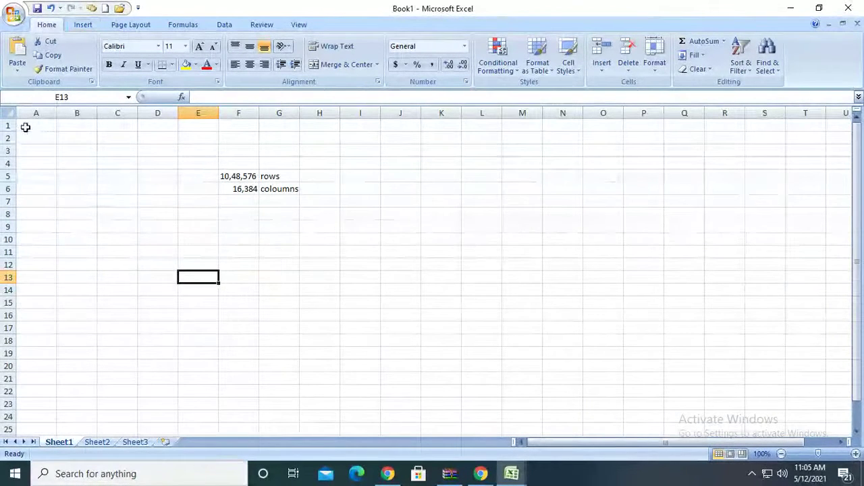
Step: Jump from cell A1 to the last row of column A to examine the worksheet's row limit
double_click(37, 127)
key("Escape")
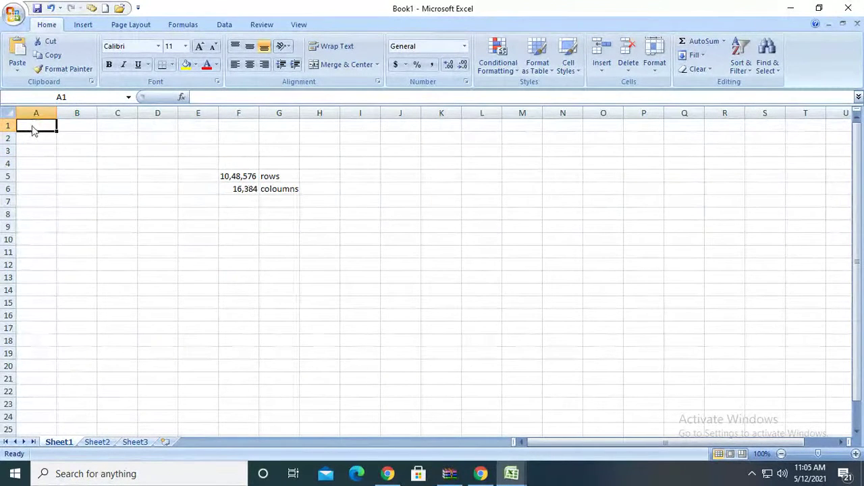
key("ctrl+Down")
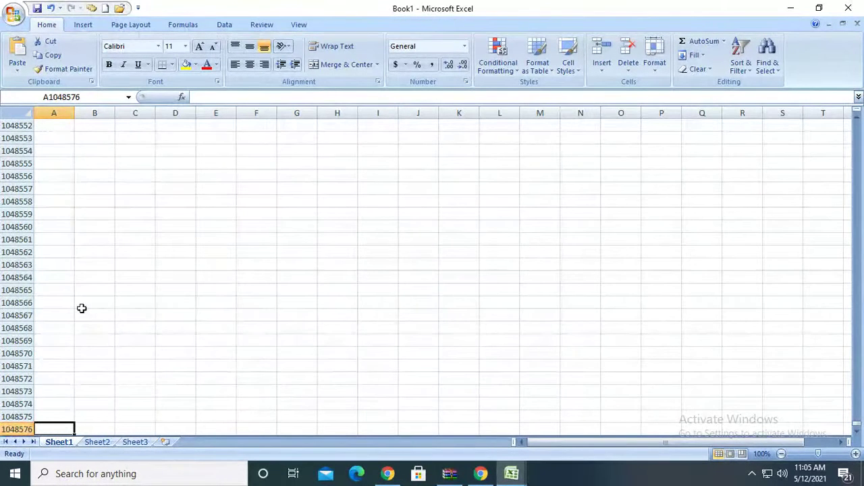
scroll(81, 309, "up", 20)
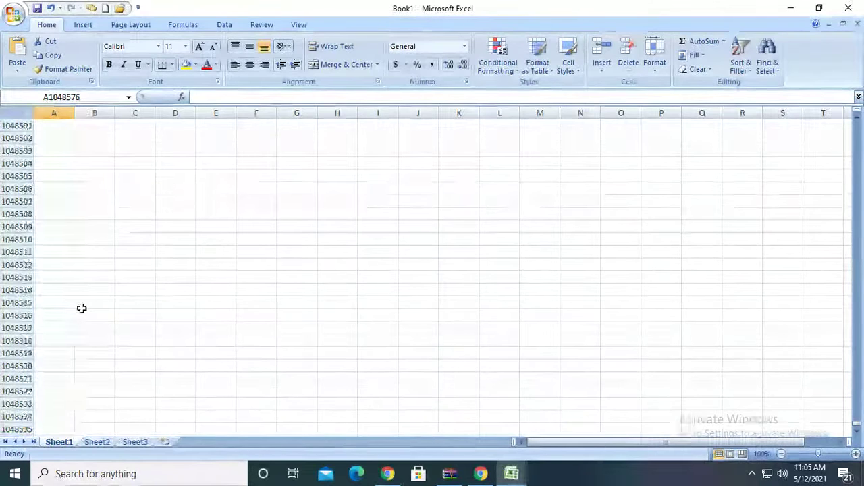
Step: Examine the final rows of column A, moving cell by cell up and back down to row 1048576
scroll(81, 308, "up", 3)
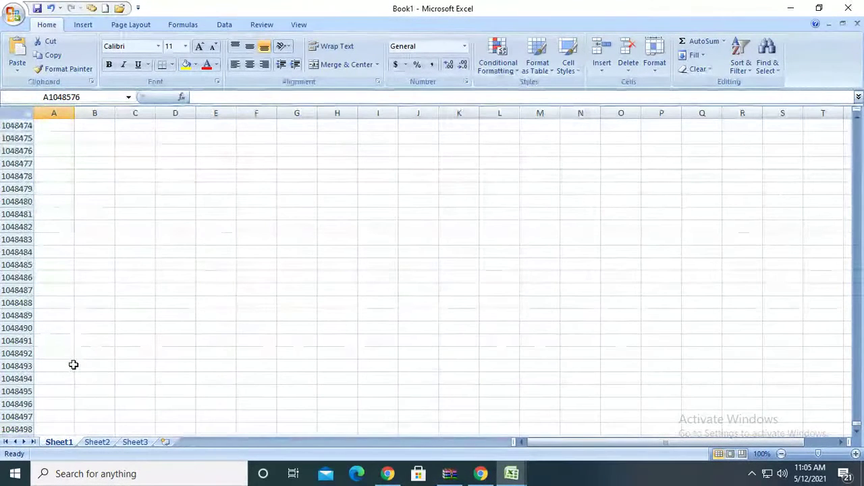
scroll(74, 365, "down", 20)
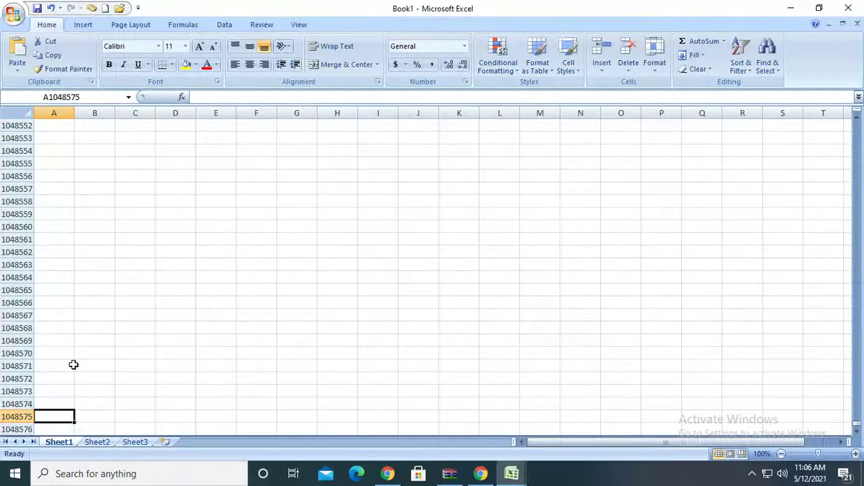
key("Up")
key("Up")
key("Down")
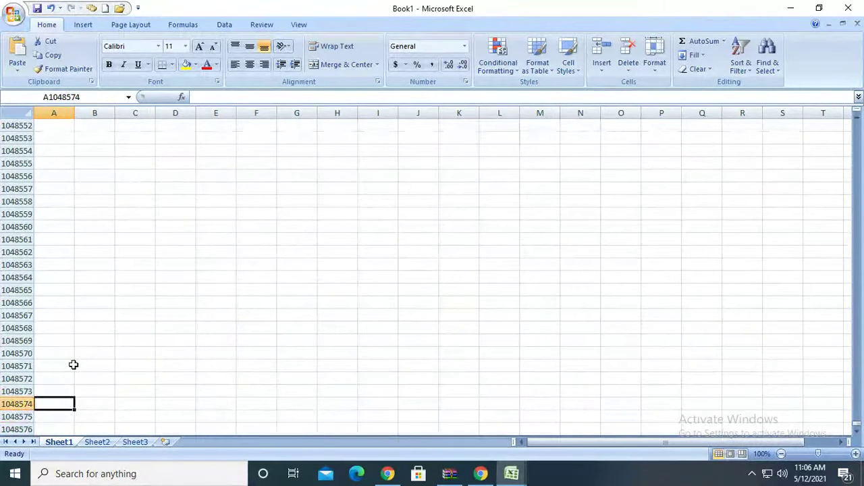
key("Down")
key("Down")
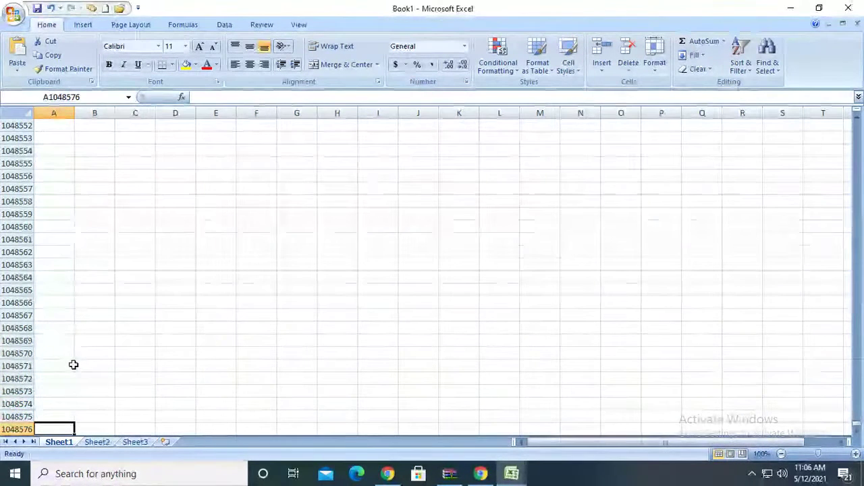
Step: Jump back to cell A1, repeat the jump to the last row of column A, and return to A1
key("ctrl+Up")
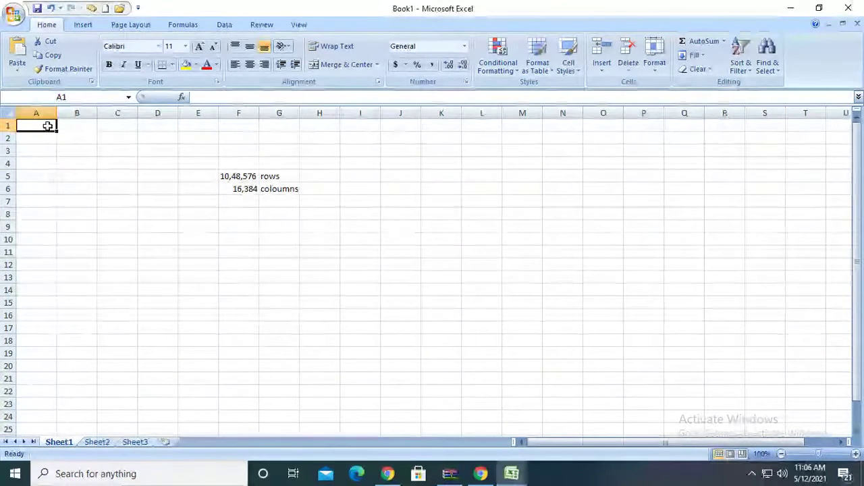
key("ctrl+Down")
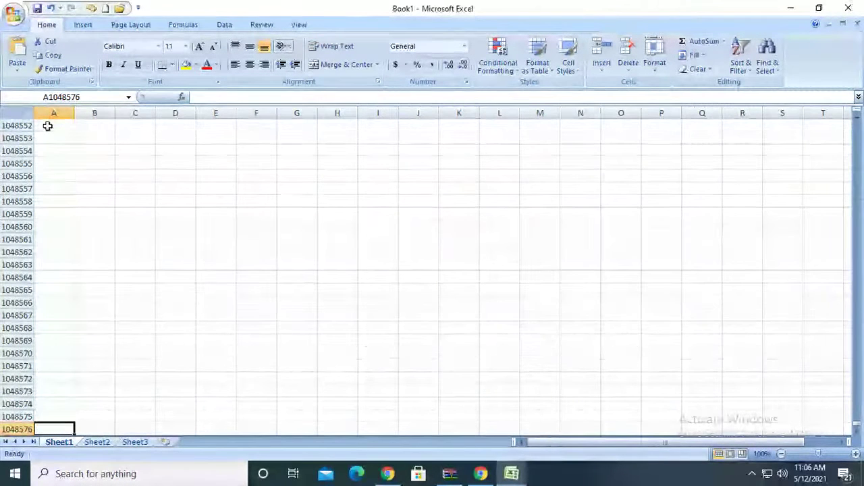
key("ctrl+Up")
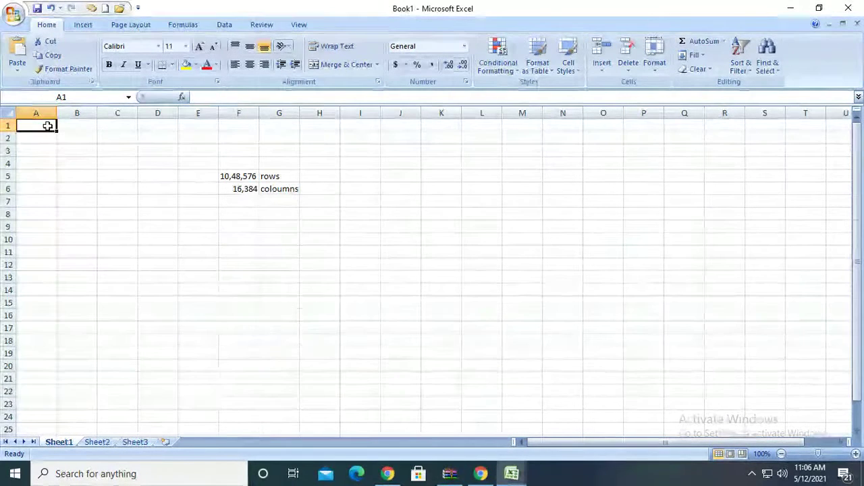
Step: Jump along row 1 to the last column, XFD, and return to cell A1
key("ctrl+Right")
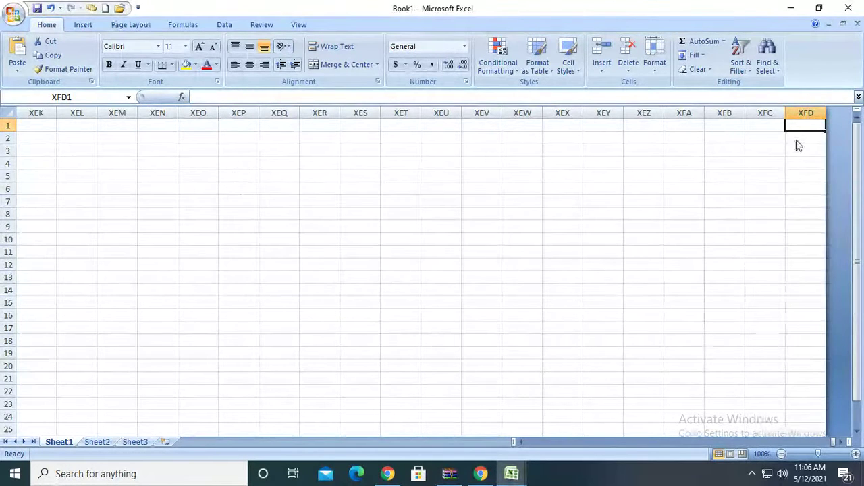
key("ctrl+Home")
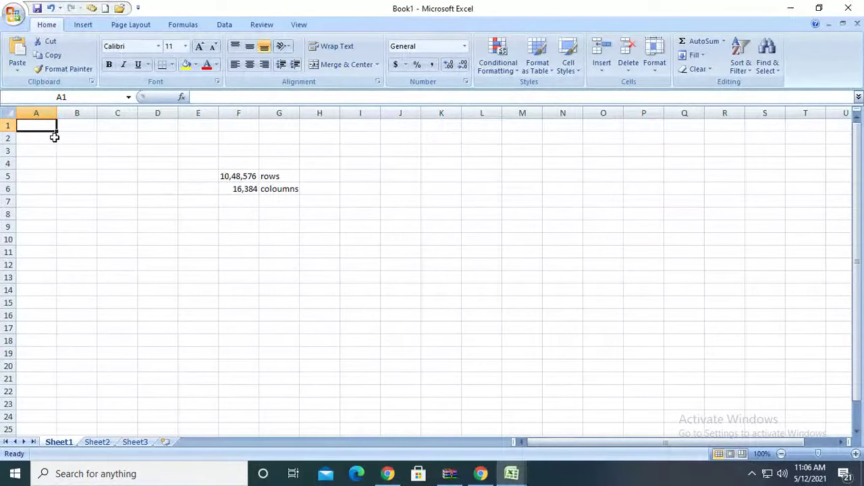
Step: Select the entire worksheet, reduce the selection to cell F3, and explore the sheet's horizontal and vertical scrolling
left_click(8, 115)
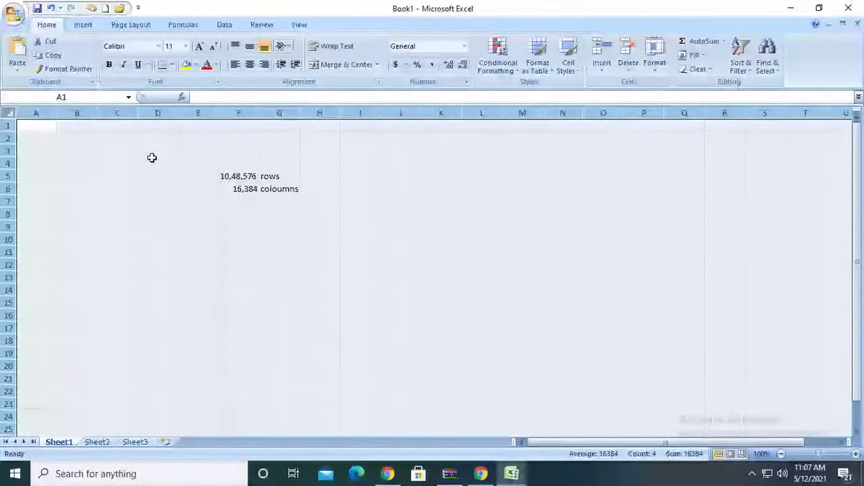
left_click(223, 150)
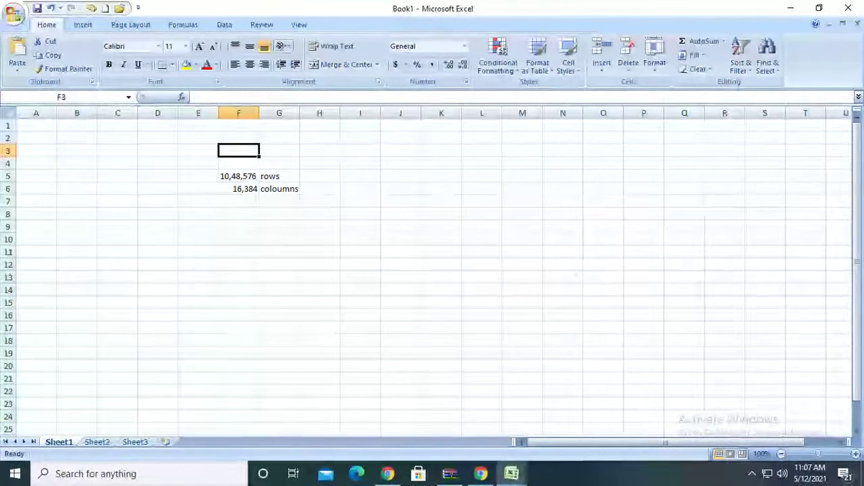
left_click_drag(572, 445, 638, 443)
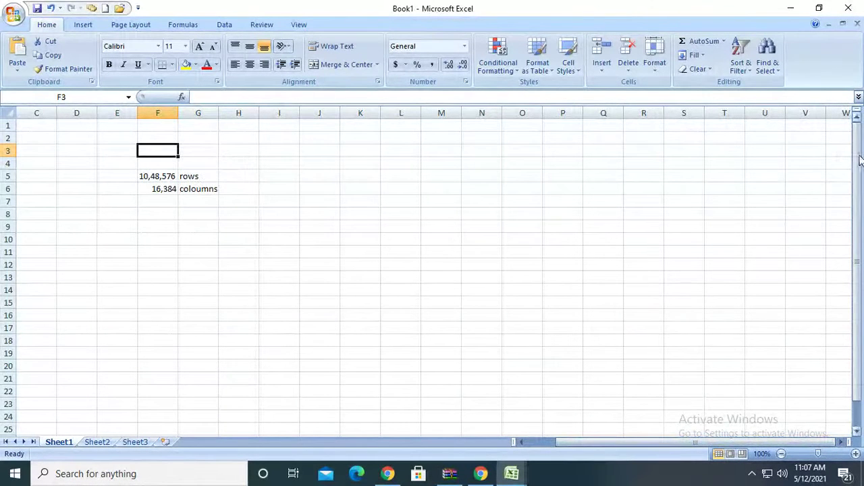
left_click_drag(860, 159, 849, 126)
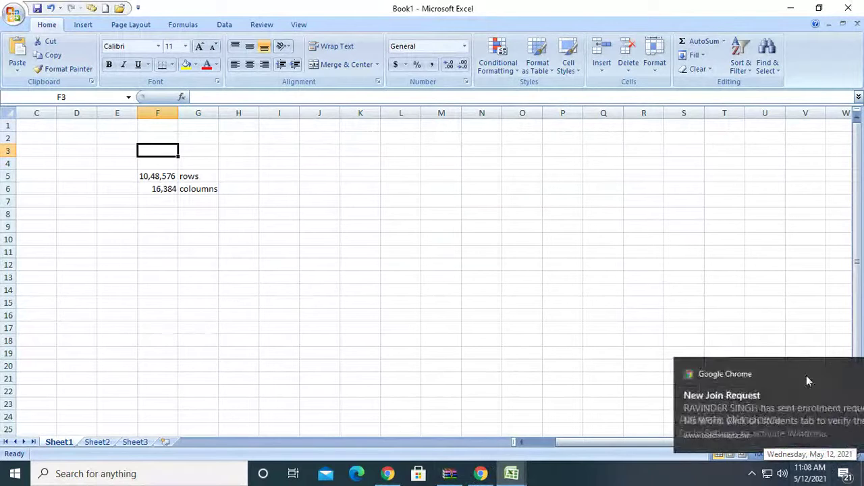
Step: Select cell Q8 and dismiss the Google Chrome join request notification
left_click(555, 355)
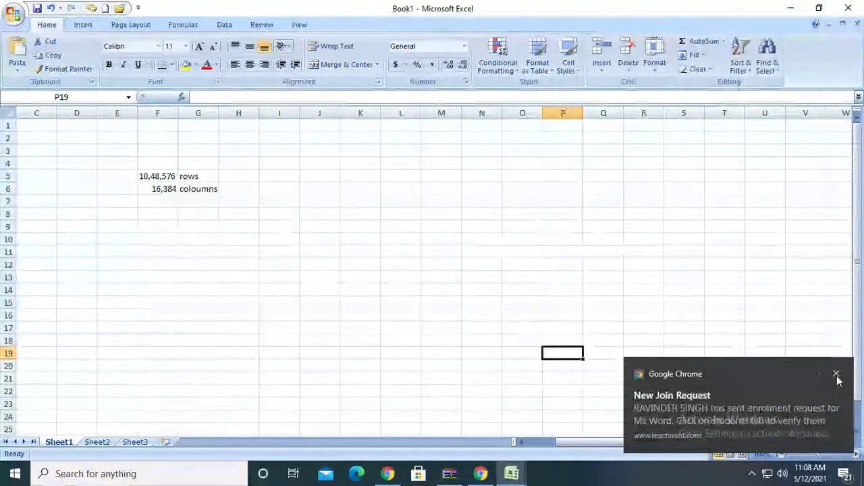
left_click(603, 214)
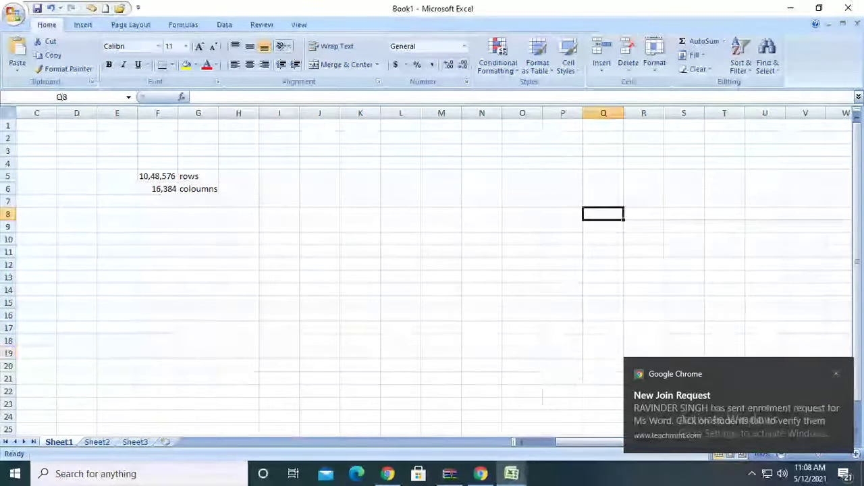
left_click(781, 463)
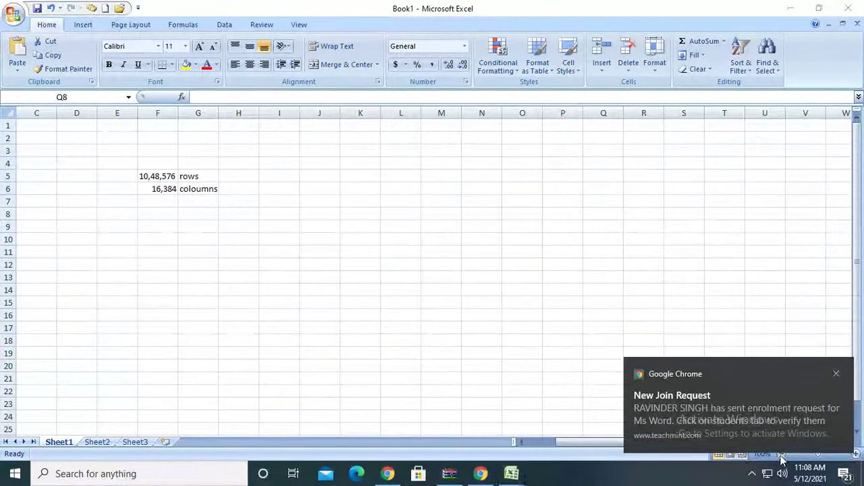
left_click(834, 375)
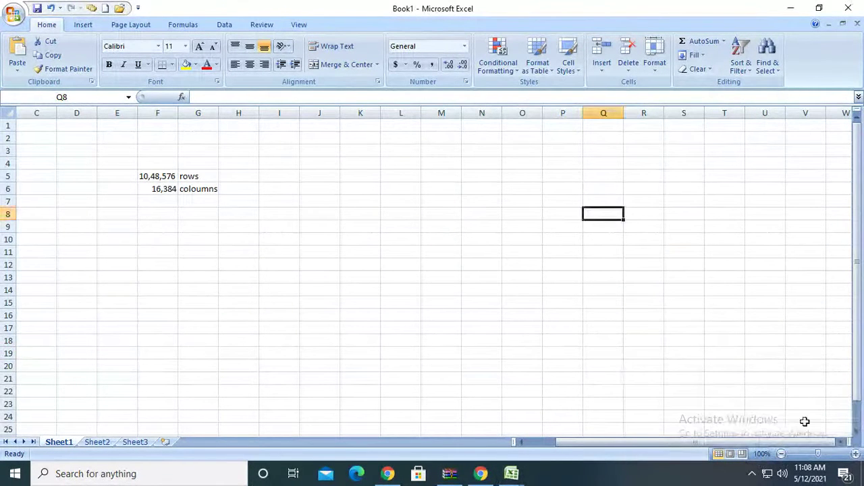
Step: Zoom the worksheet out in increments down to 10% to demonstrate the smallest view
left_click(782, 457)
left_click(782, 456)
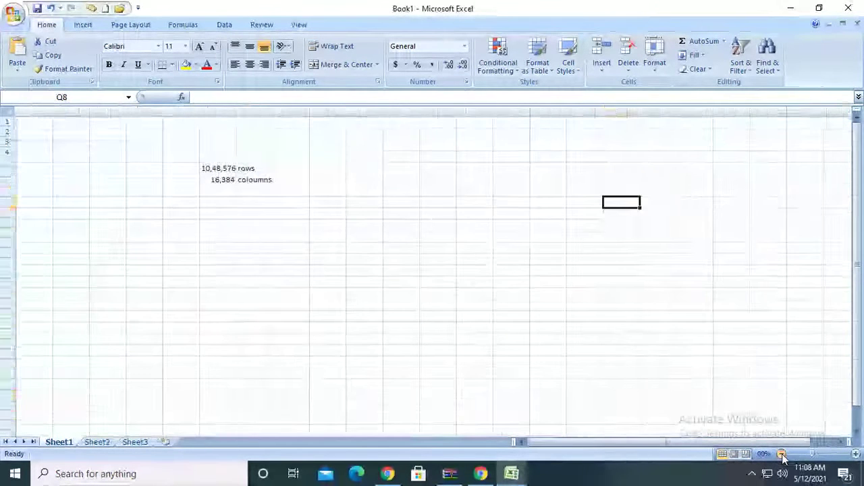
left_click(782, 456)
left_click(782, 457)
left_click(781, 457)
left_click(782, 456)
left_click(782, 457)
left_click(782, 457)
left_click(782, 456)
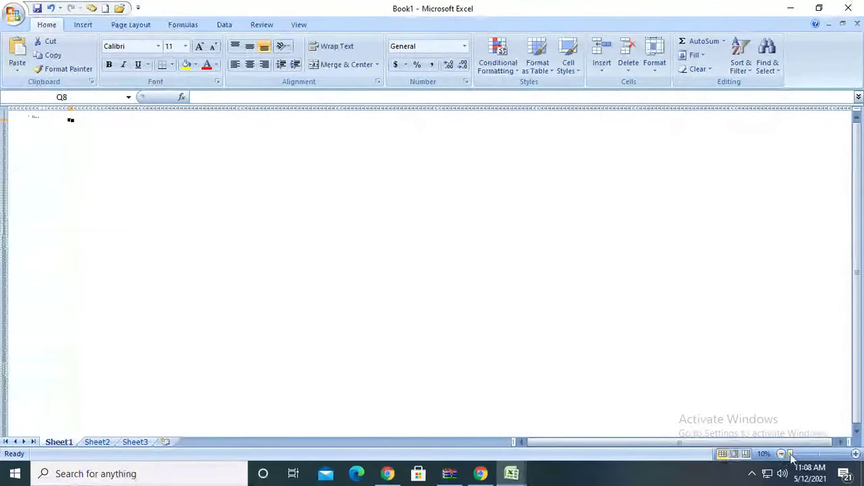
Step: Zoom the worksheet in to 400%, and restore the zoom level to 100%
left_click_drag(792, 454, 852, 454)
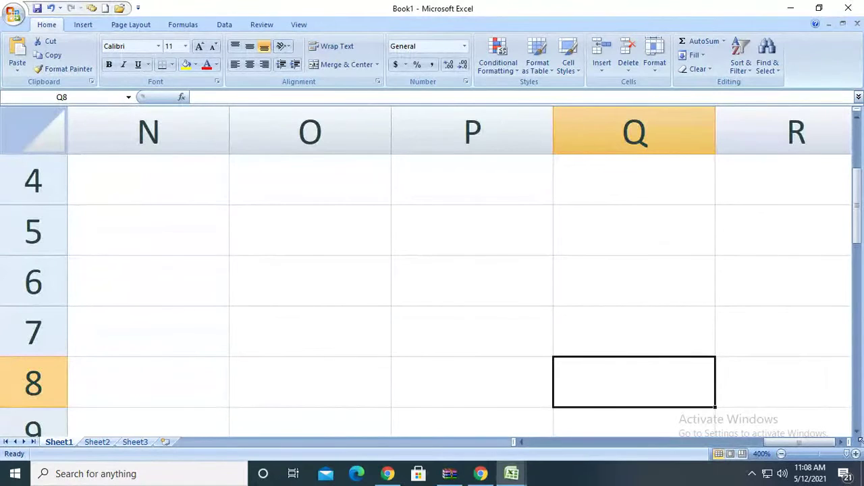
left_click(821, 459)
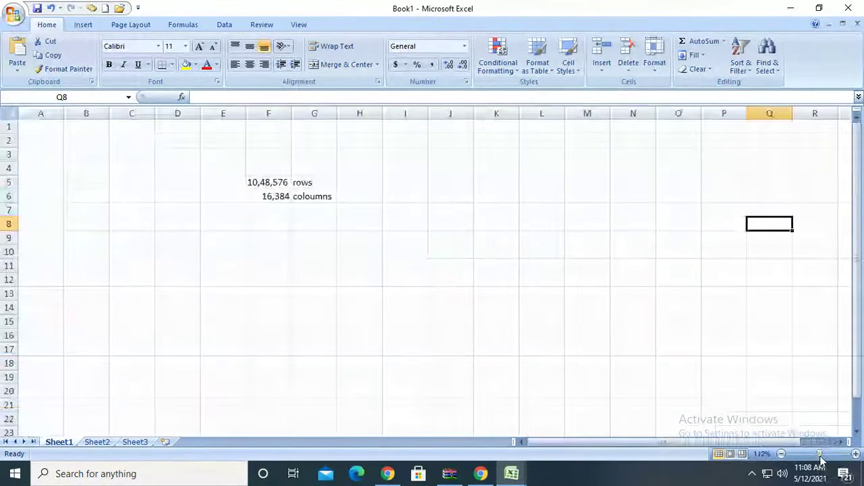
left_click(781, 454)
left_click(781, 454)
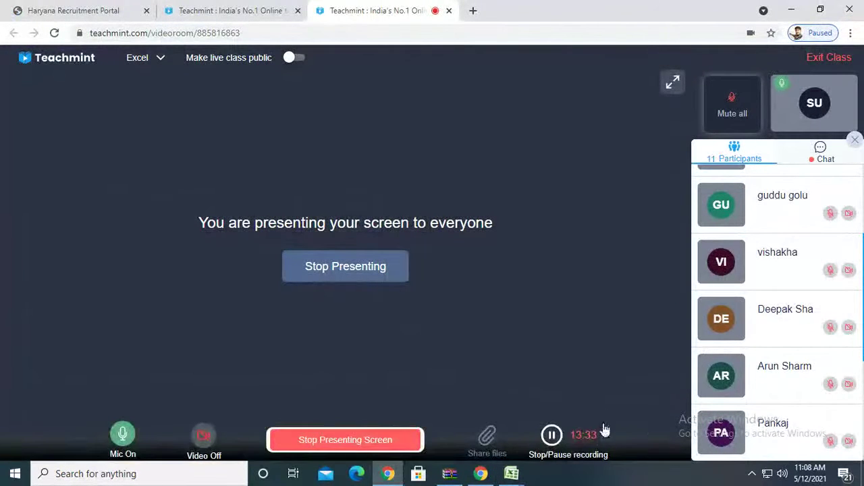
Step: Look through the participants list of the Teachmint live class
scroll(807, 339, "down", 3)
scroll(808, 344, "up", 3)
scroll(807, 344, "down", 3)
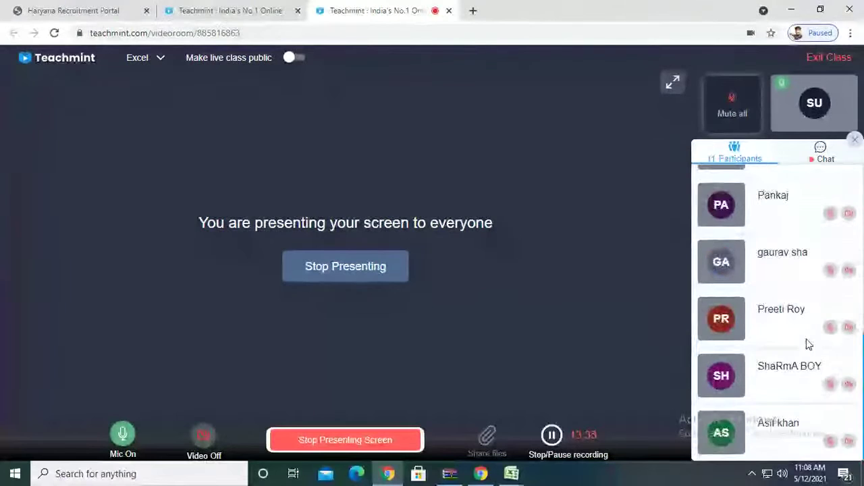
scroll(807, 343, "up", 5)
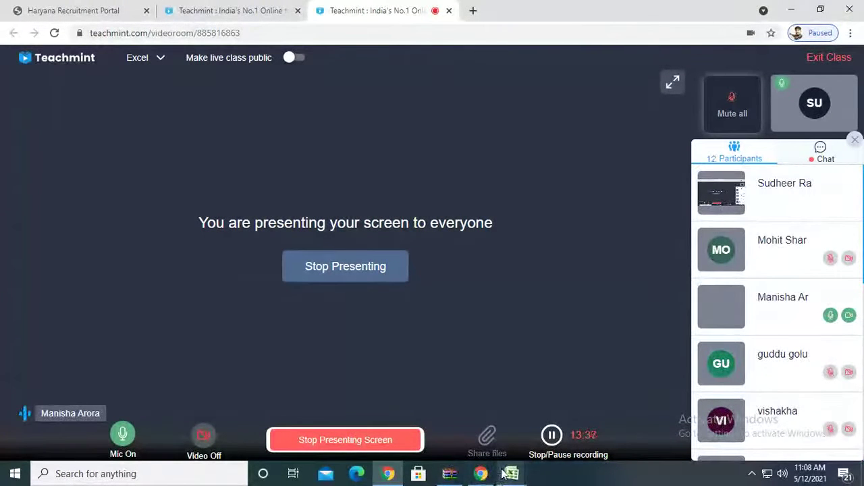
Step: Switch back to the Book1 workbook in Excel
mouse_move(513, 476)
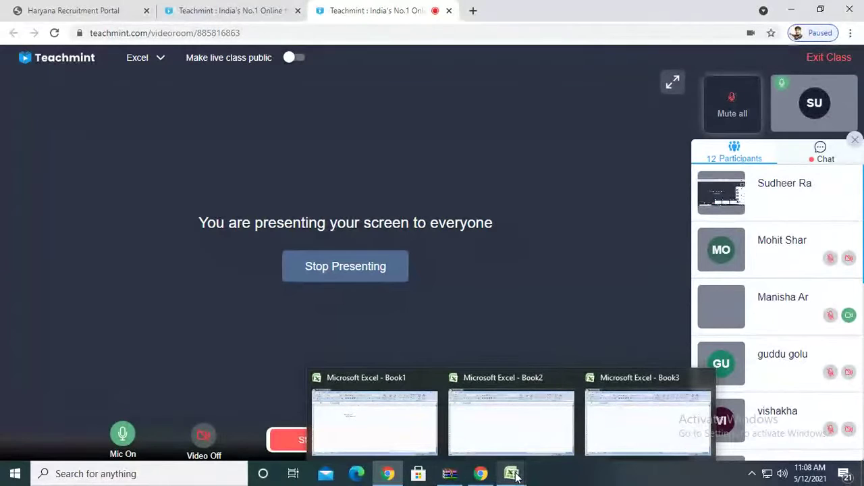
left_click(513, 475)
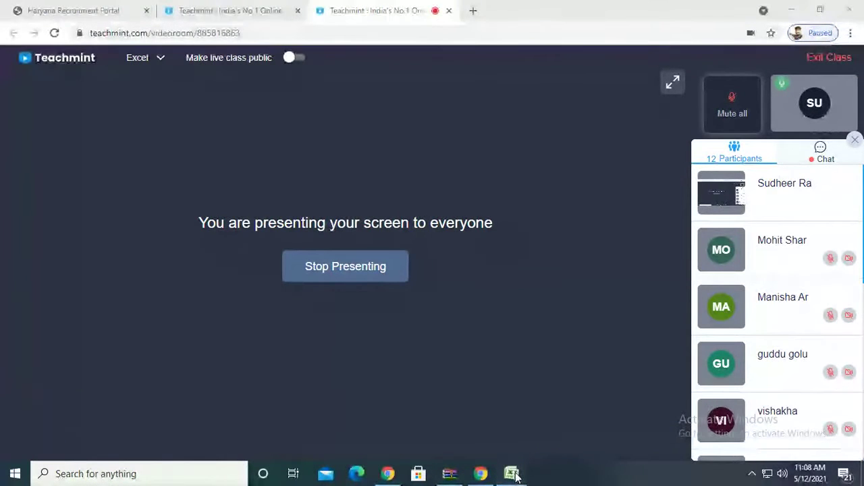
left_click(516, 476)
left_click(517, 476)
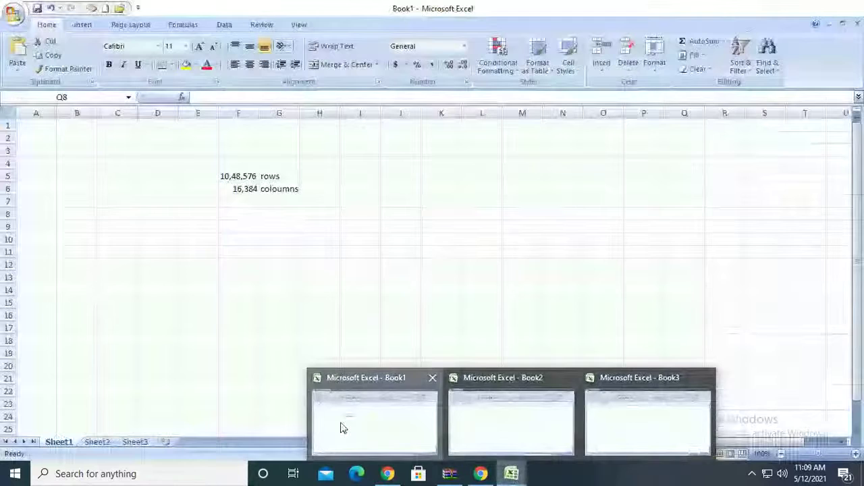
left_click(342, 426)
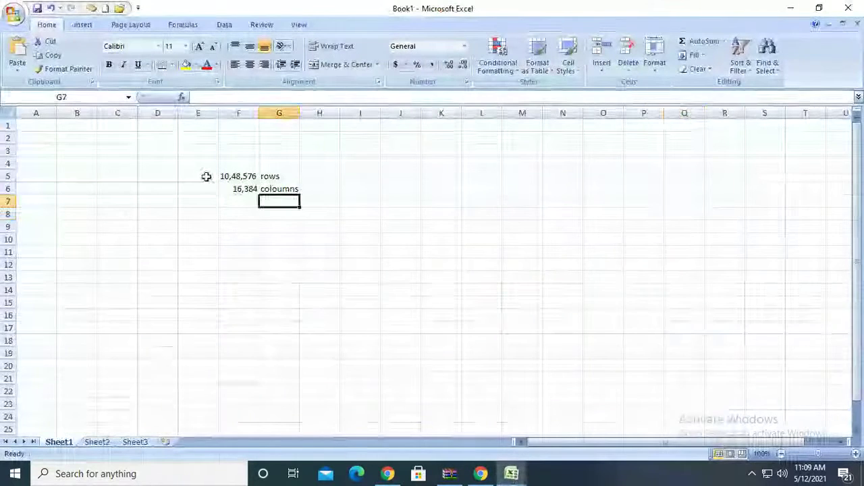
Step: Delete the row and column figures and their labels from cells F5:G6, and select cell B7
left_click_drag(191, 155, 298, 213)
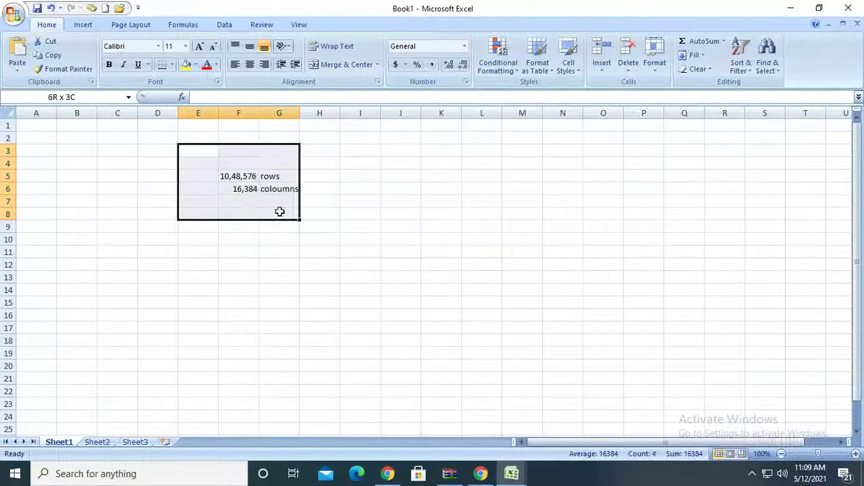
left_click(323, 238)
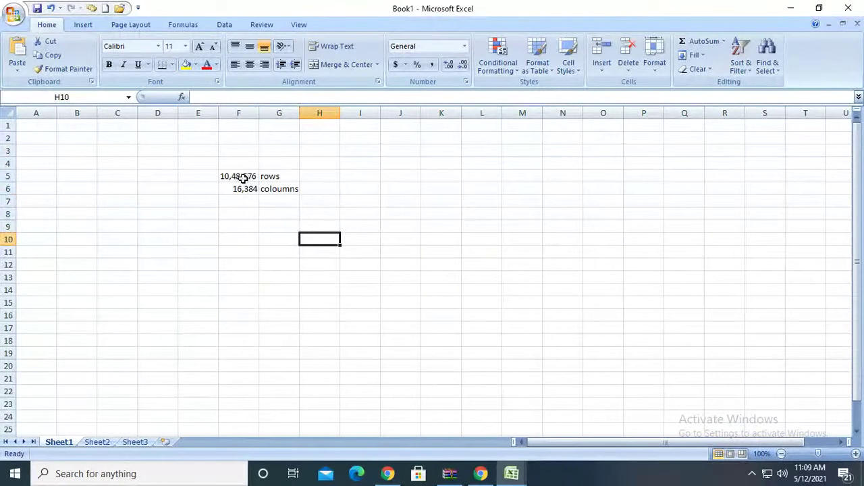
left_click_drag(243, 178, 287, 189)
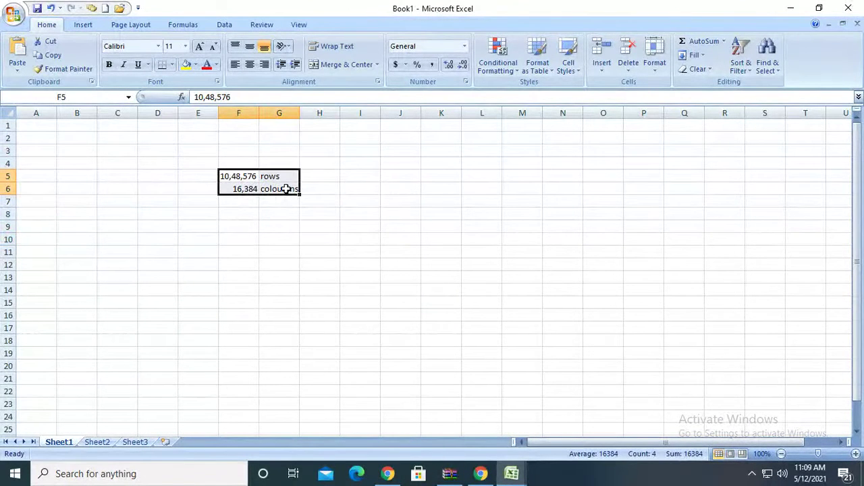
key("Delete")
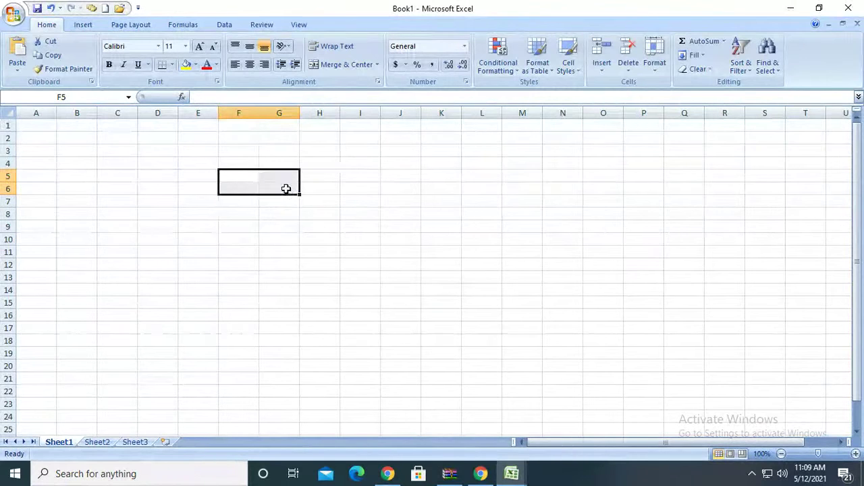
left_click(74, 201)
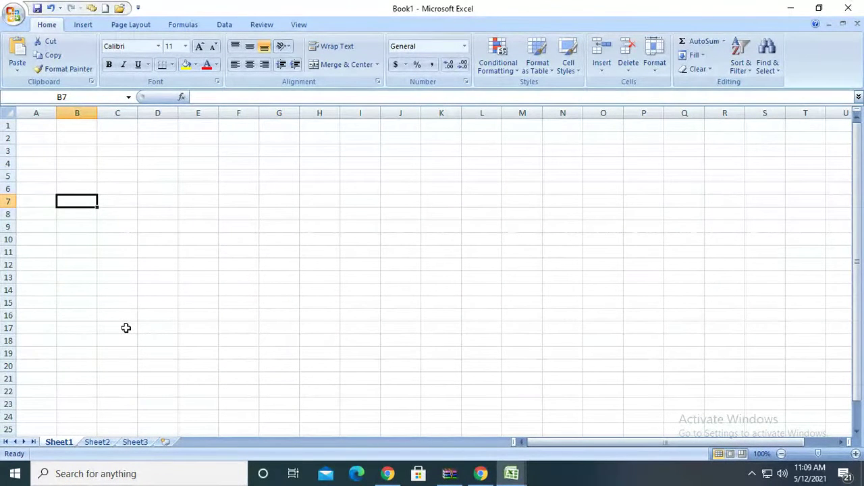
Step: View Sheet2 and Sheet3 in turn, and return to Sheet1
left_click(110, 444)
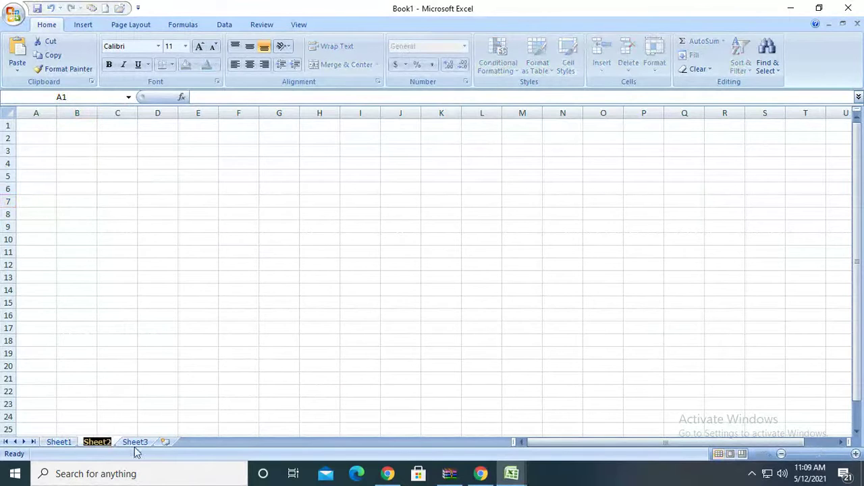
left_click(135, 444)
left_click(59, 443)
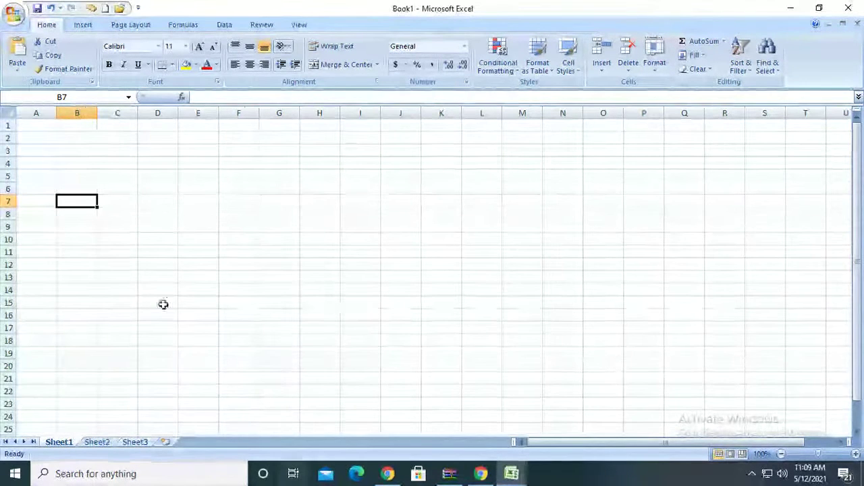
Step: Add five new worksheets after Sheet3 and select cell E12 on the newest one
left_click(164, 443)
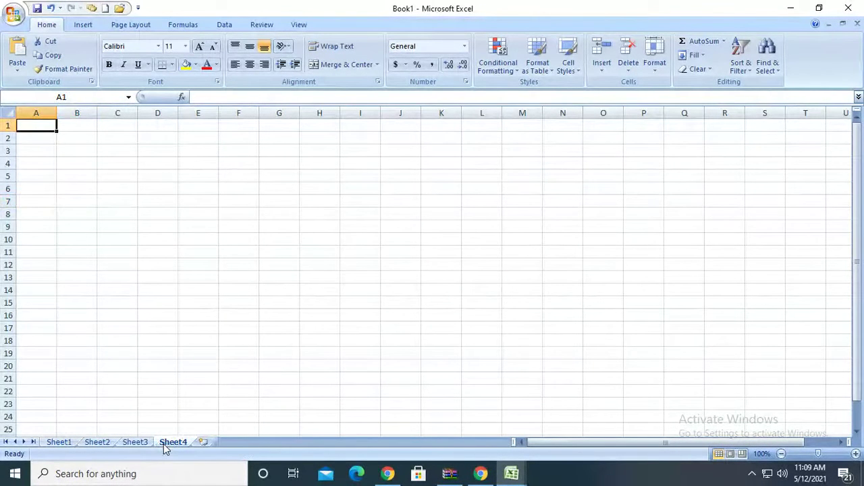
left_click(207, 444)
left_click(242, 444)
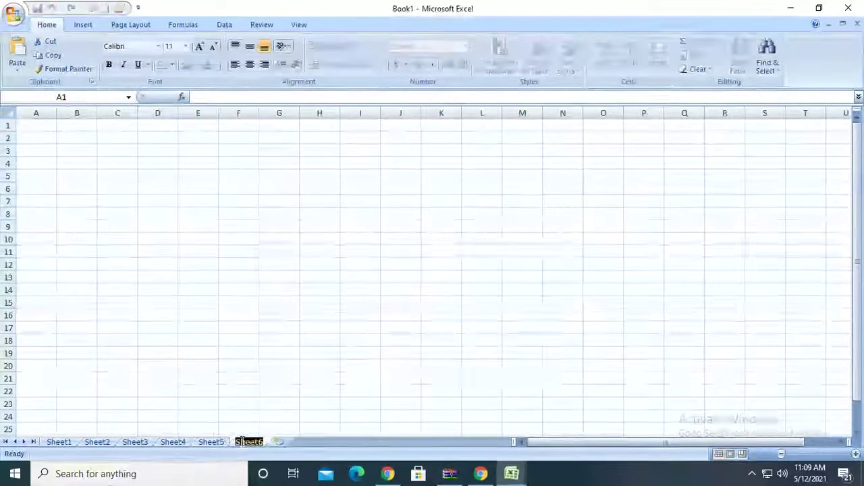
left_click(280, 444)
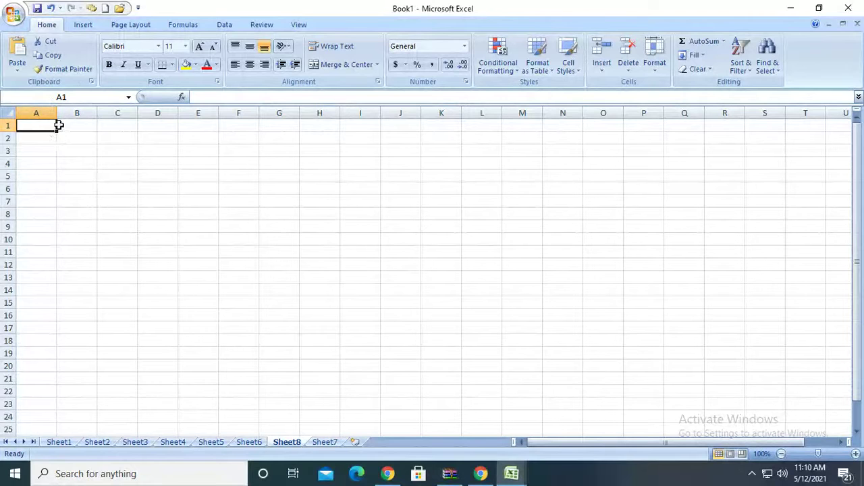
left_click(198, 264)
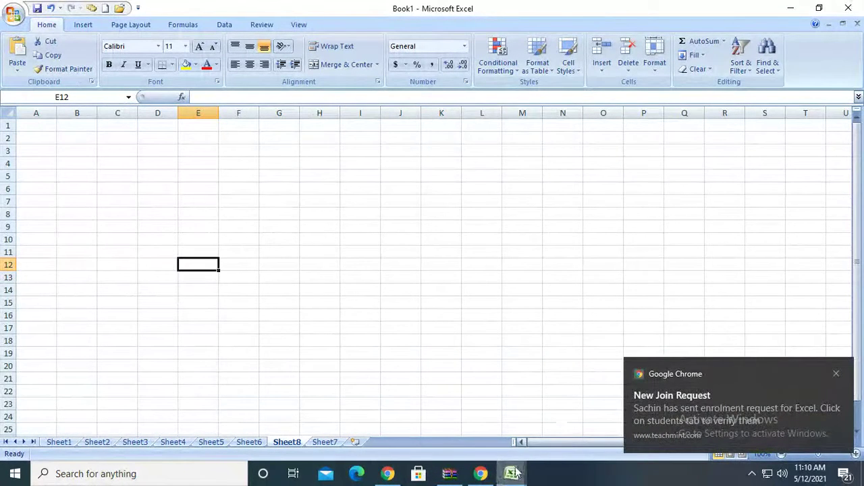
Step: Switch to the Teachmint live class in Chrome and look through its participants list
left_click(387, 473)
scroll(764, 273, "down", 2)
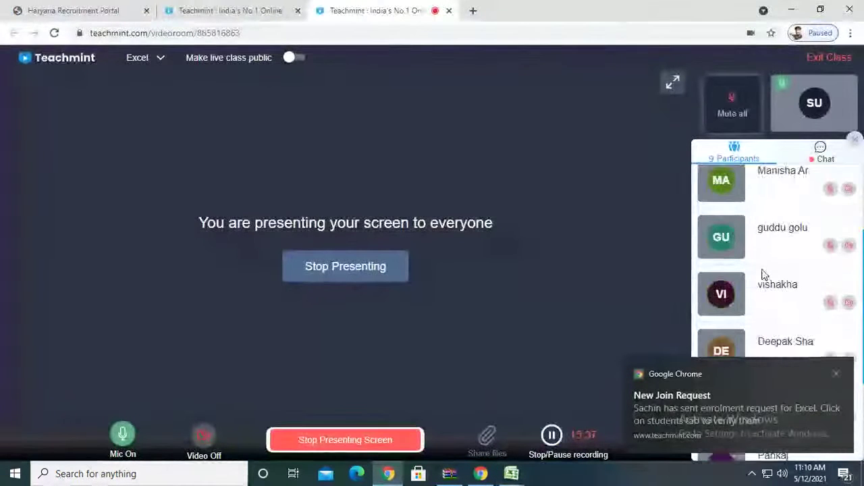
scroll(764, 273, "down", 3)
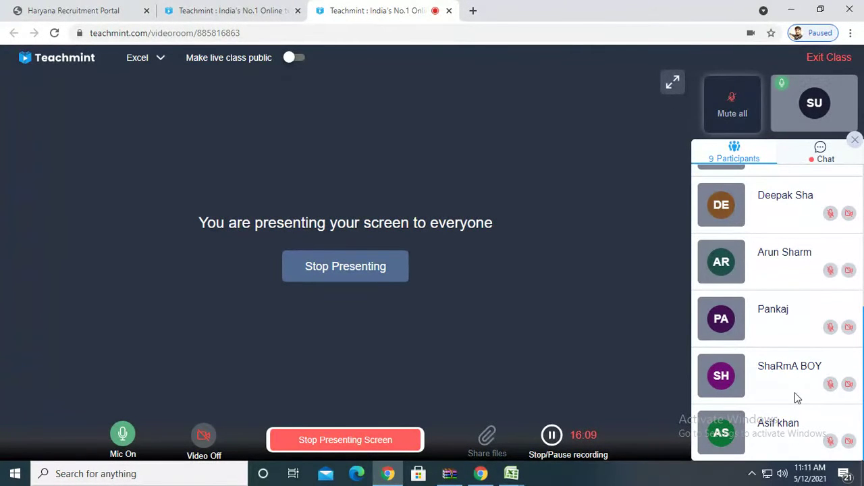
scroll(804, 372, "up", 2)
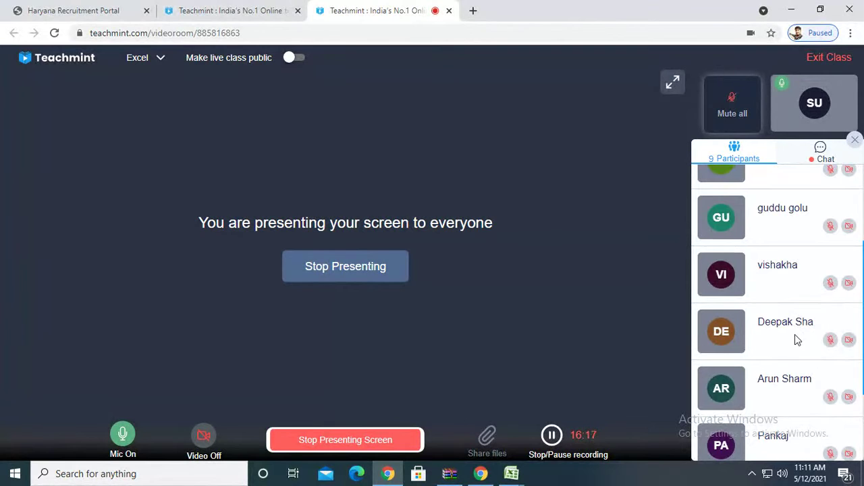
scroll(794, 334, "up", 1)
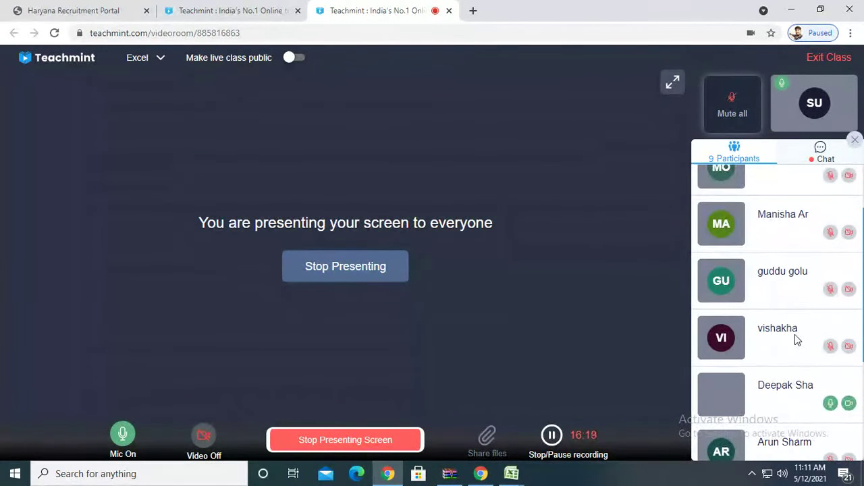
scroll(795, 334, "down", 1)
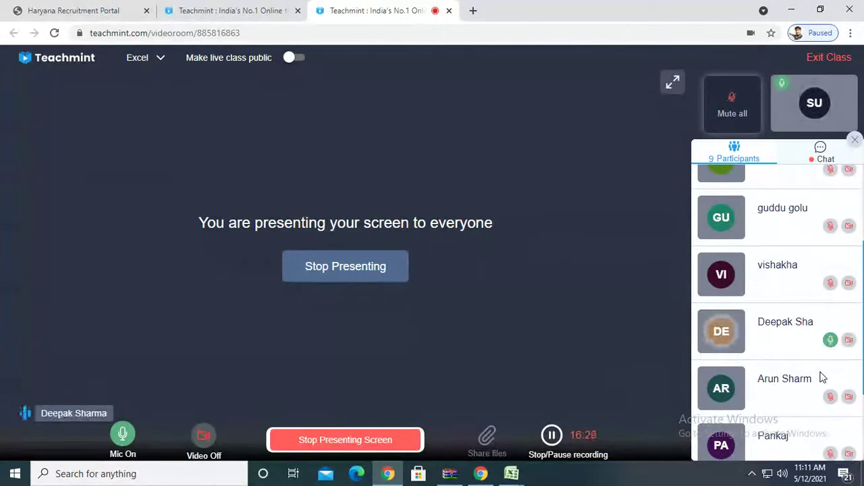
scroll(807, 381, "down", 1)
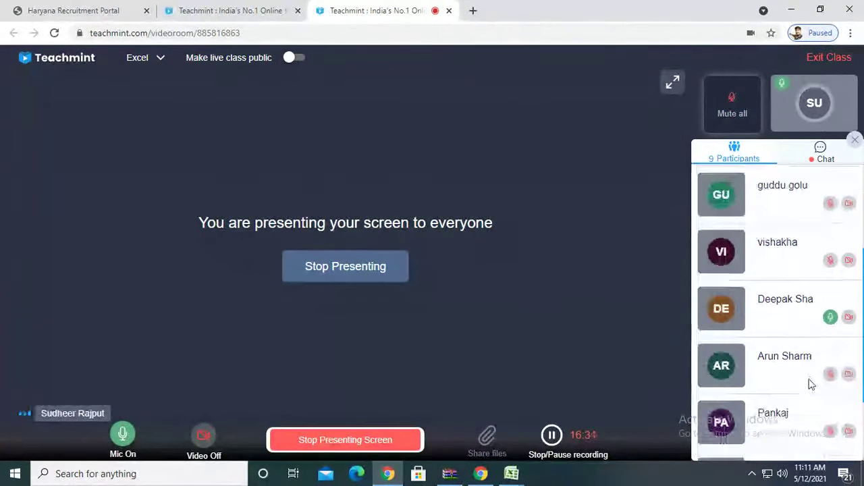
scroll(810, 381, "down", 1)
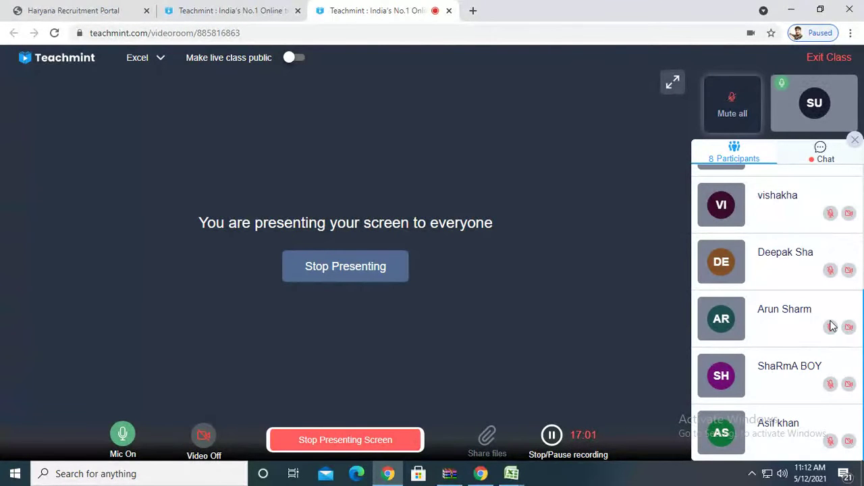
scroll(832, 331, "up", 3)
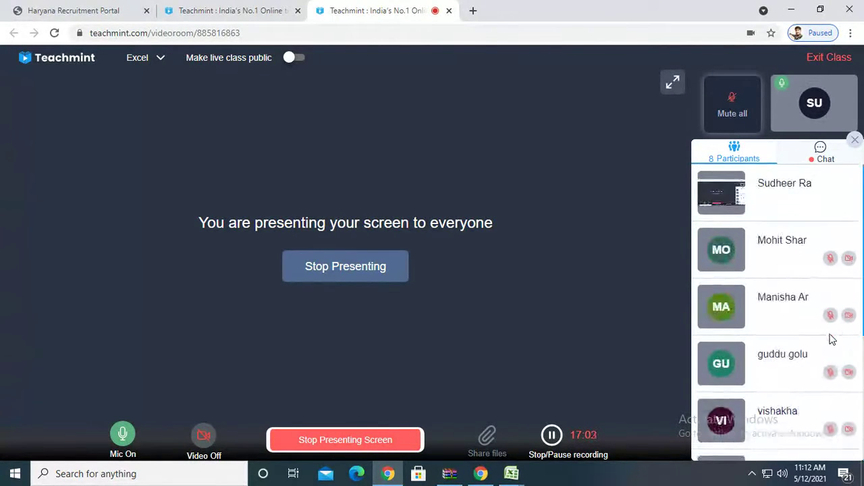
scroll(832, 340, "down", 3)
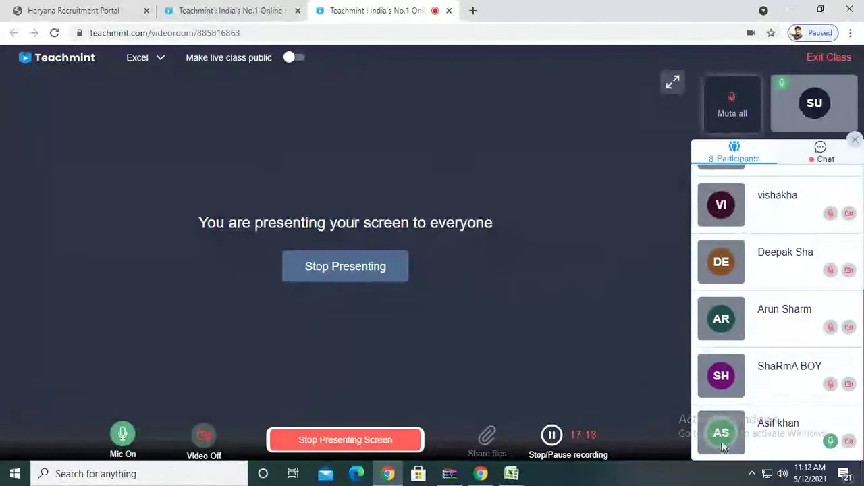
scroll(796, 341, "up", 4)
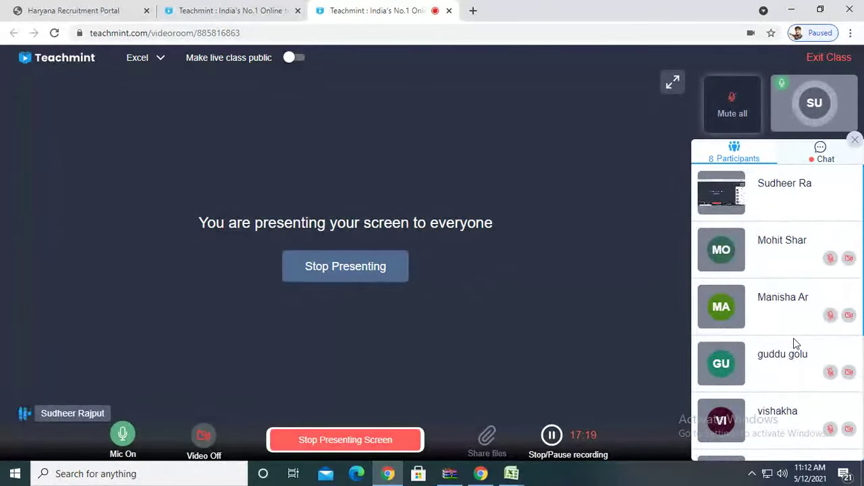
scroll(794, 343, "down", 4)
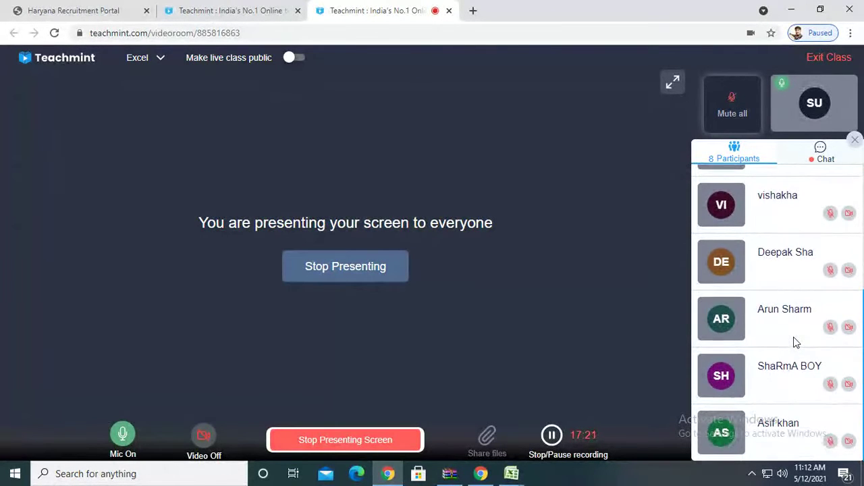
scroll(794, 343, "up", 2)
scroll(794, 341, "up", 2)
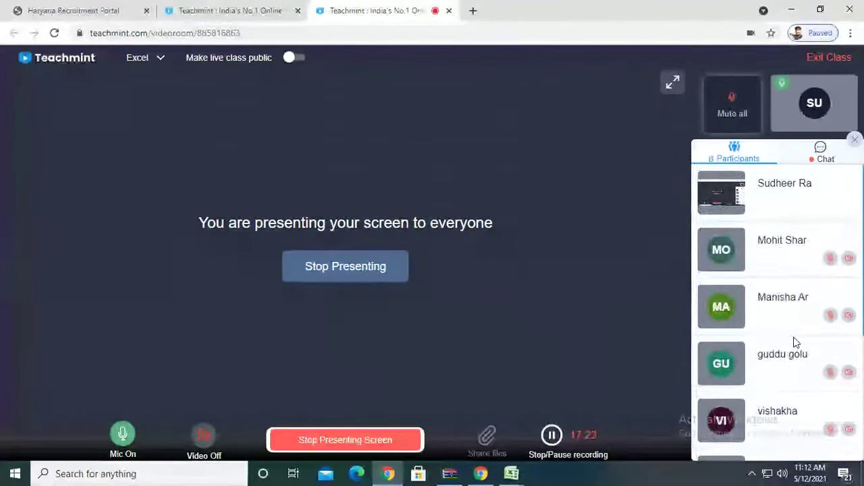
scroll(721, 358, "down", 1)
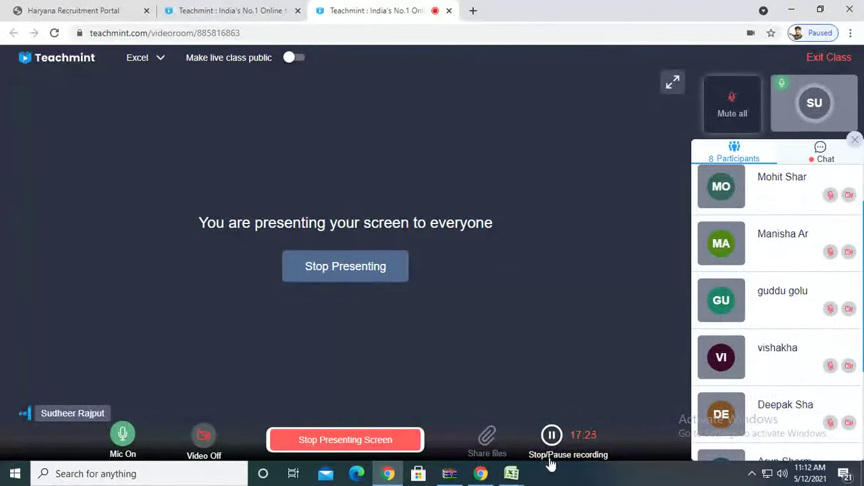
Step: Return to the Book1 workbook in Excel, select column B, and select cell C7
mouse_move(513, 474)
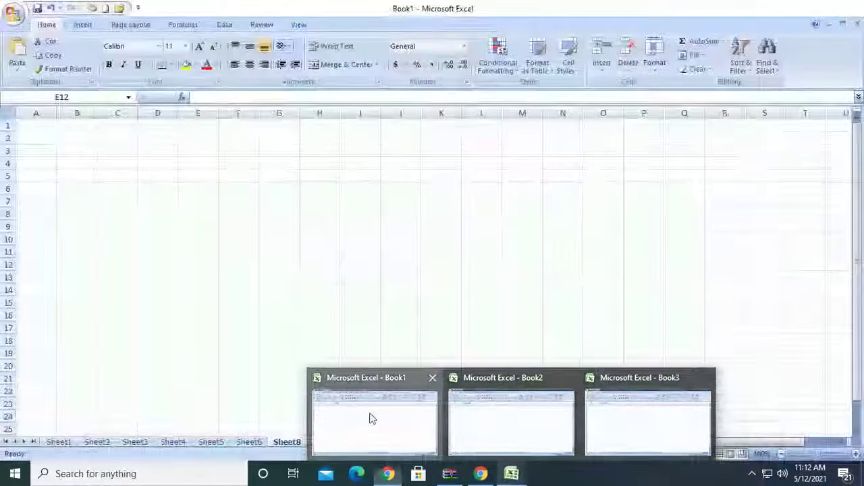
left_click(370, 417)
left_click(88, 113)
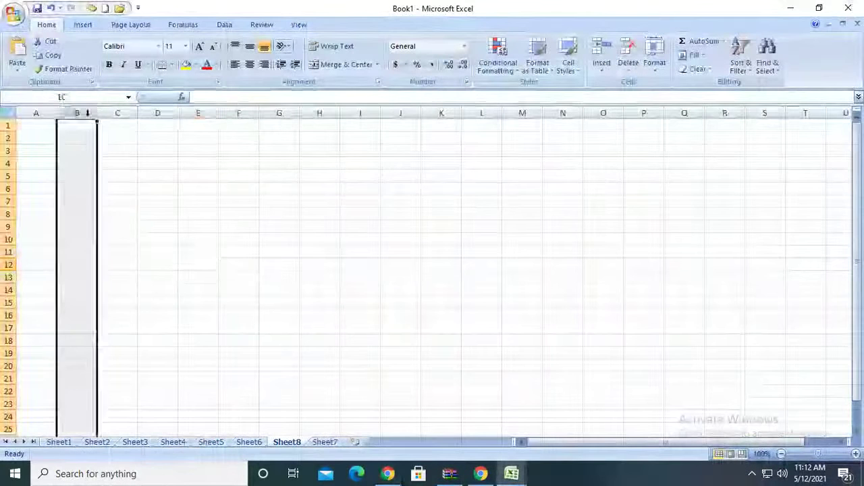
left_click(105, 201)
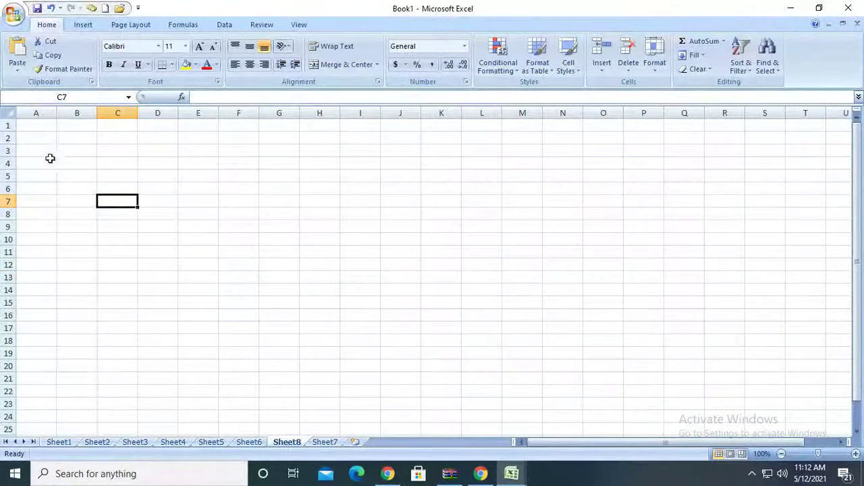
Step: Enter the heading "Sr. no" in cell A1
left_click(49, 130)
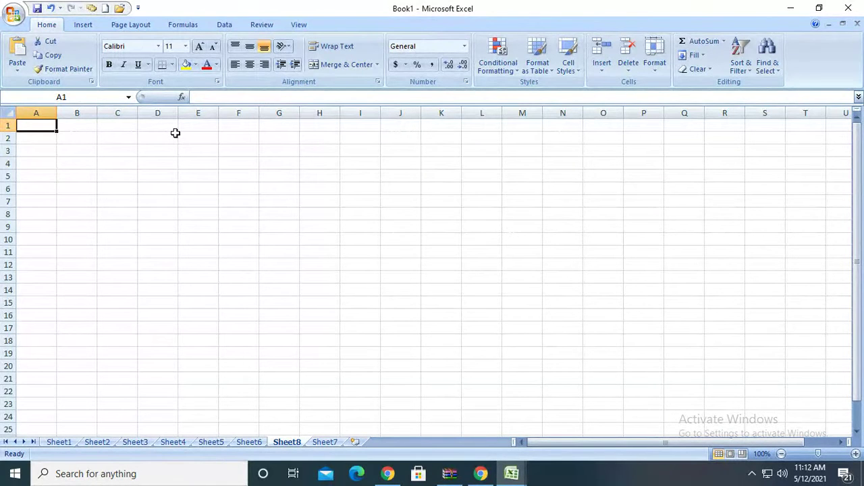
type("Sr")
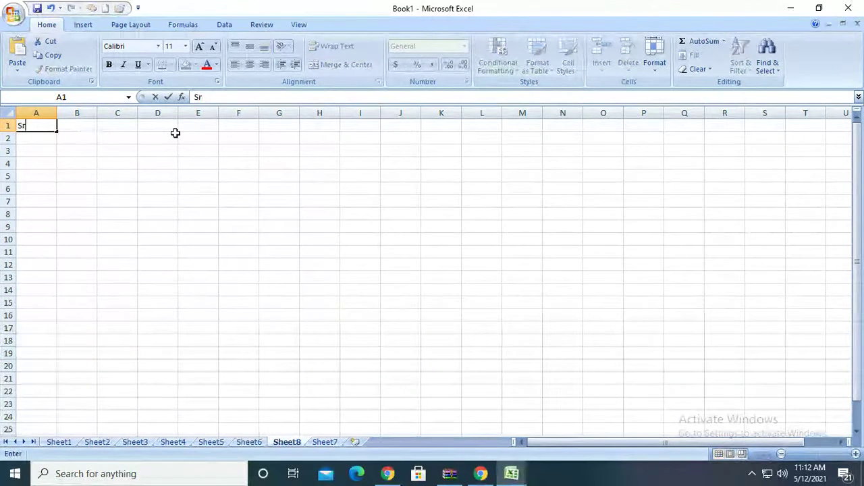
type(". no")
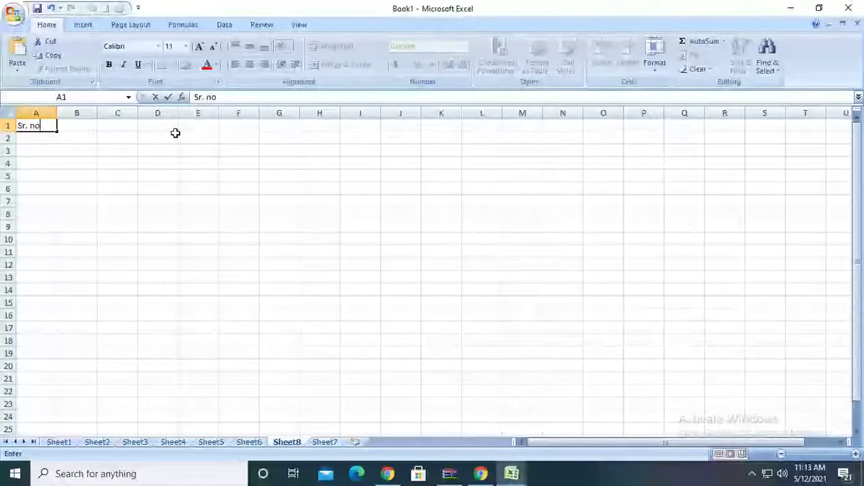
key("Return")
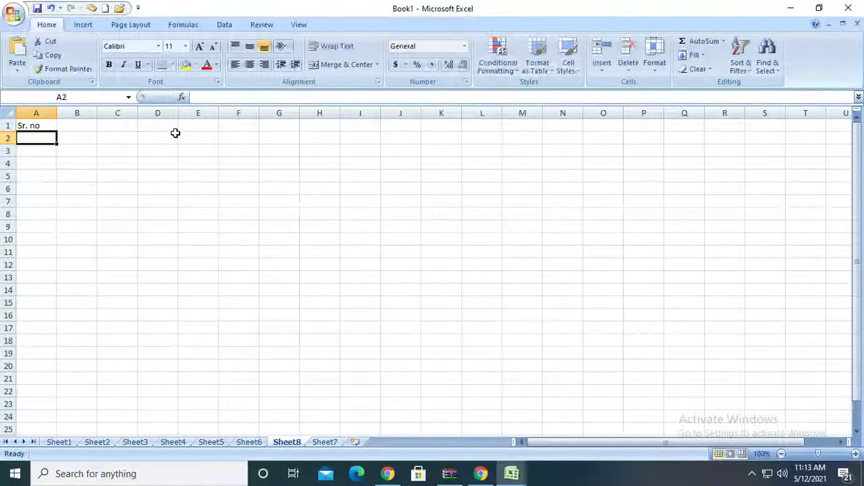
Step: Enter the number 1 in cell A2 and clear the cell again
type("1")
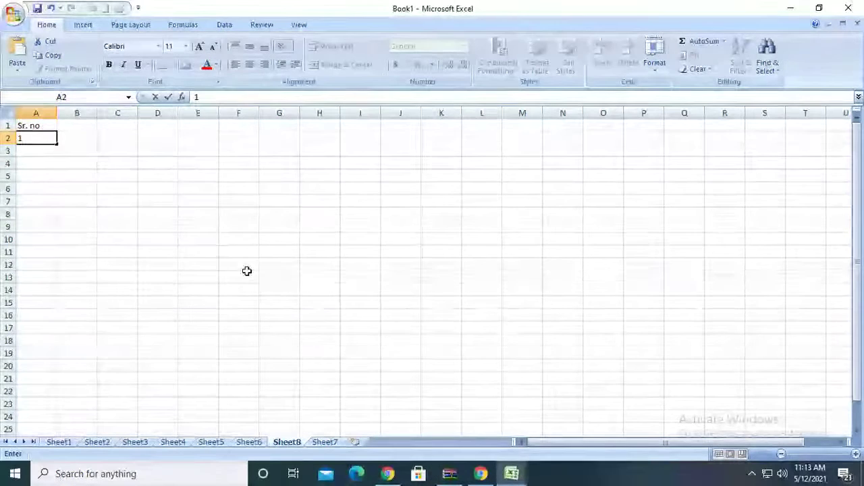
left_click(197, 252)
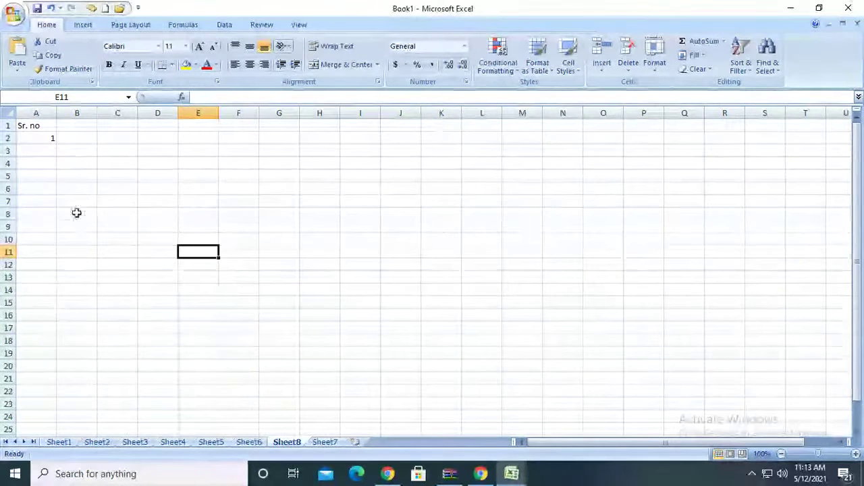
left_click(39, 137)
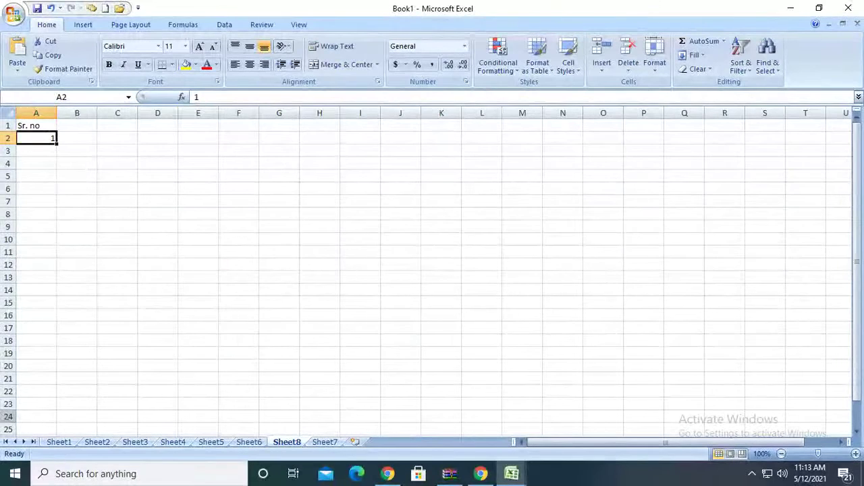
key("Delete")
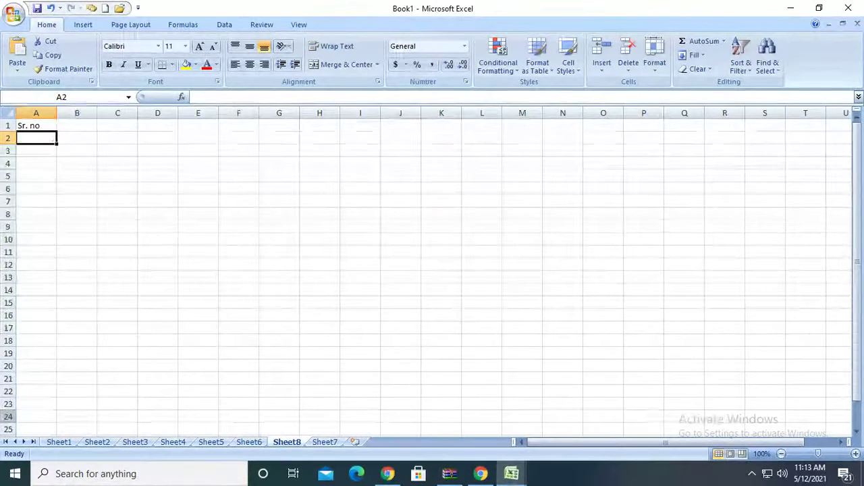
Step: Enter the mixed text "1tfyutfyu" in cell A2
type("1")
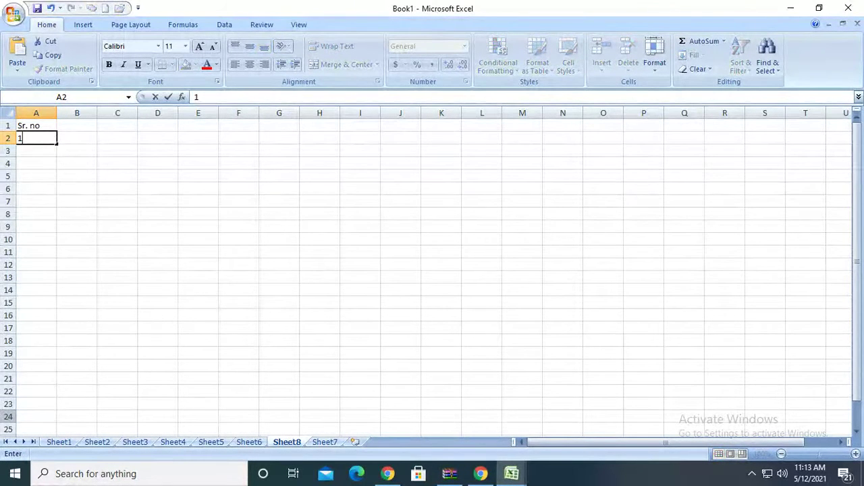
type("tfyutfyu")
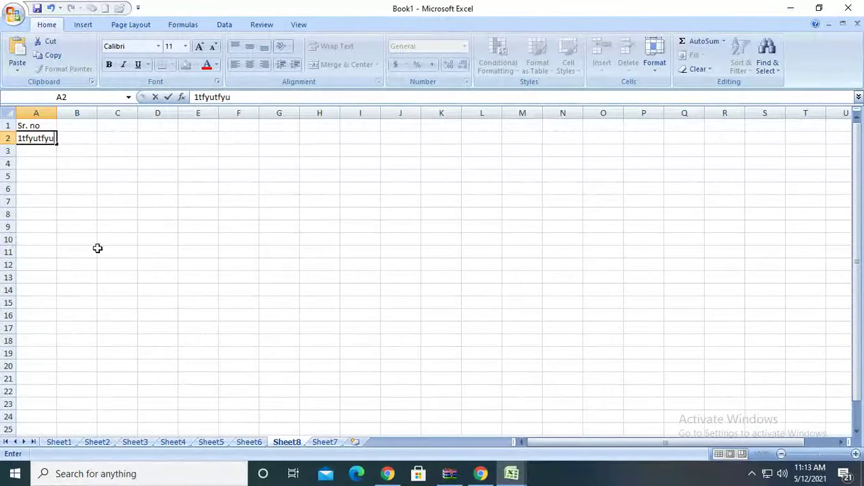
left_click(148, 171)
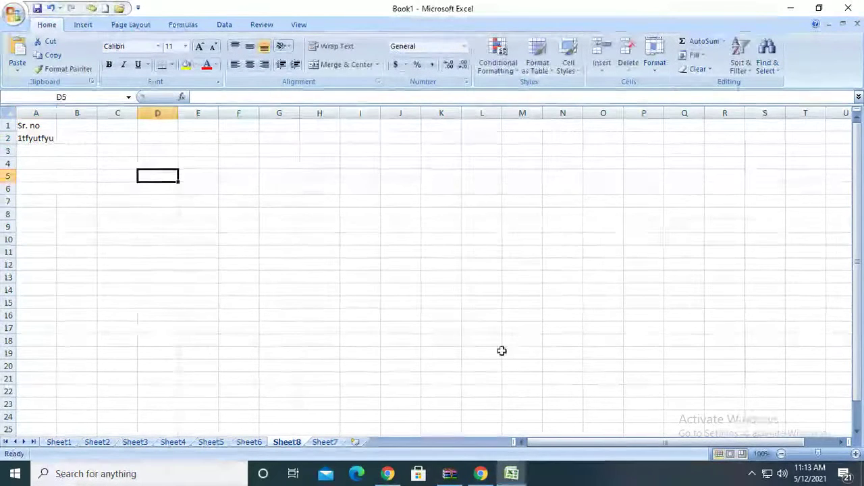
Step: Replace the contents of cell A2 with the number 778878788
double_click(41, 138)
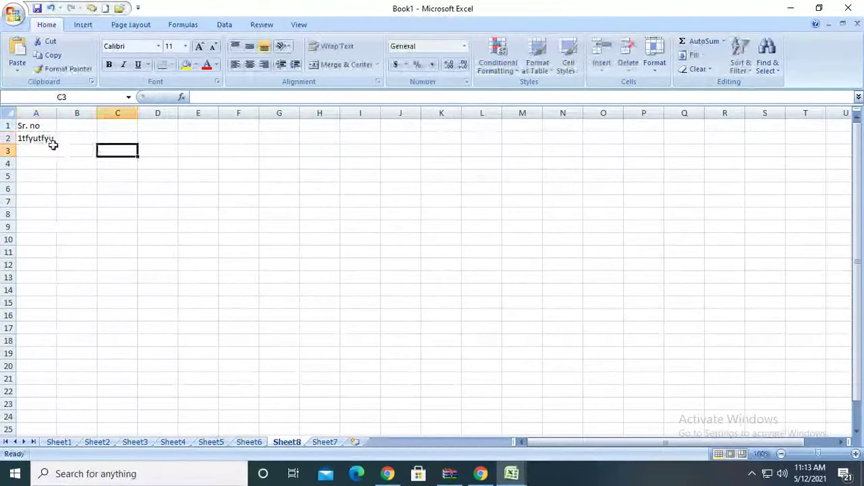
left_click(52, 138)
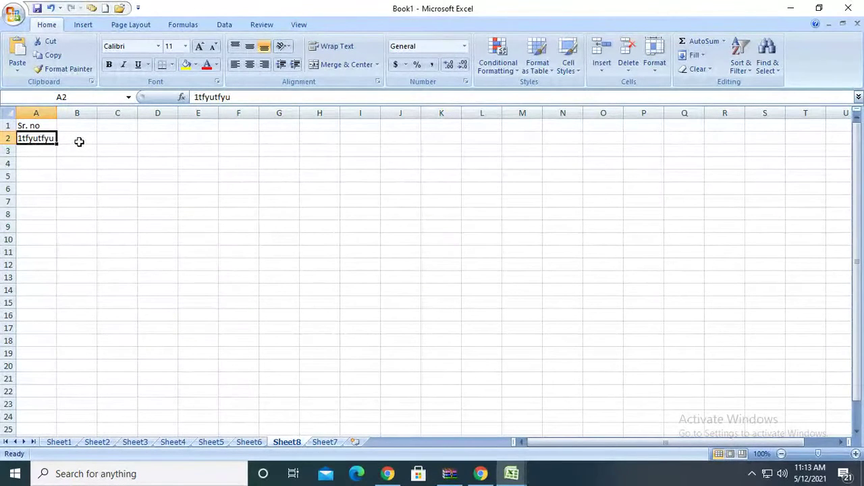
type("778878788")
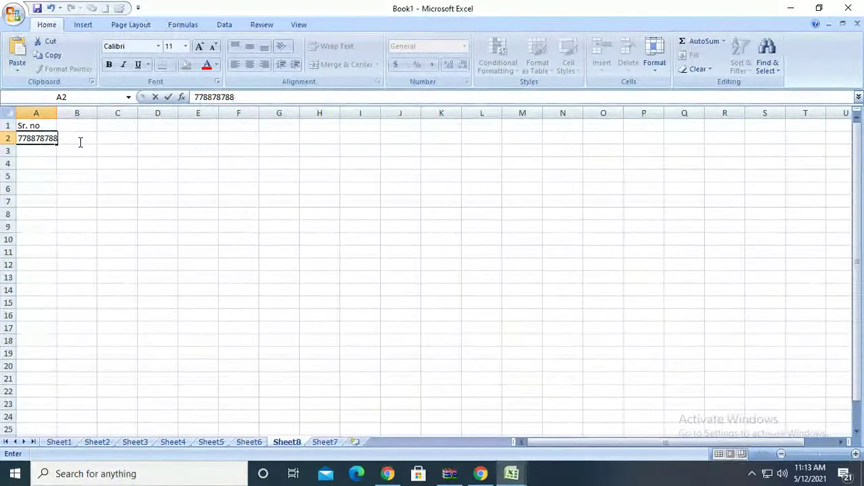
key("Return")
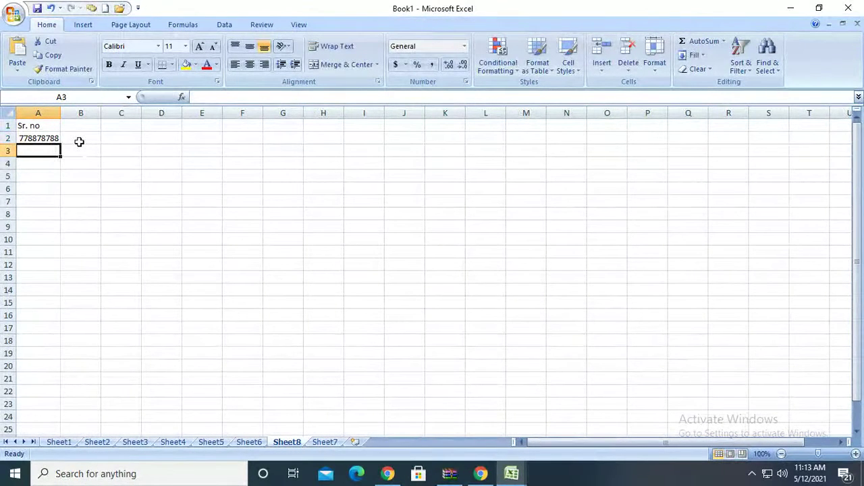
Step: Enter the text "hartron" in cell A3
type("hato")
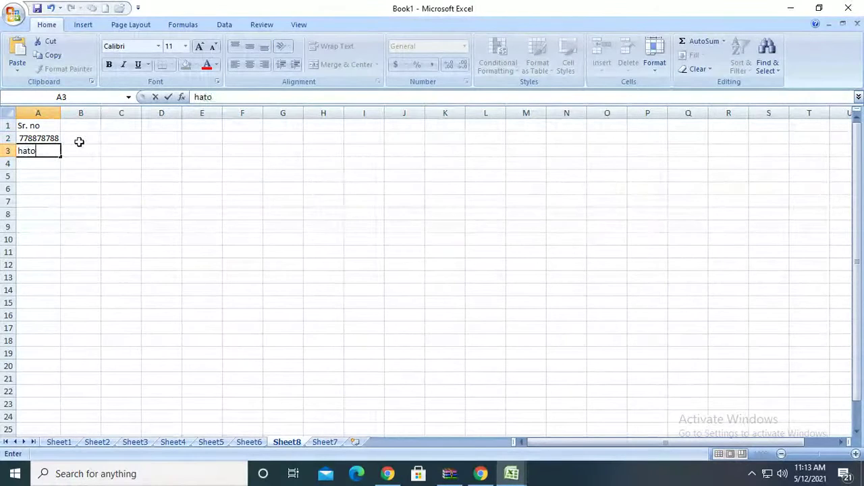
type("n")
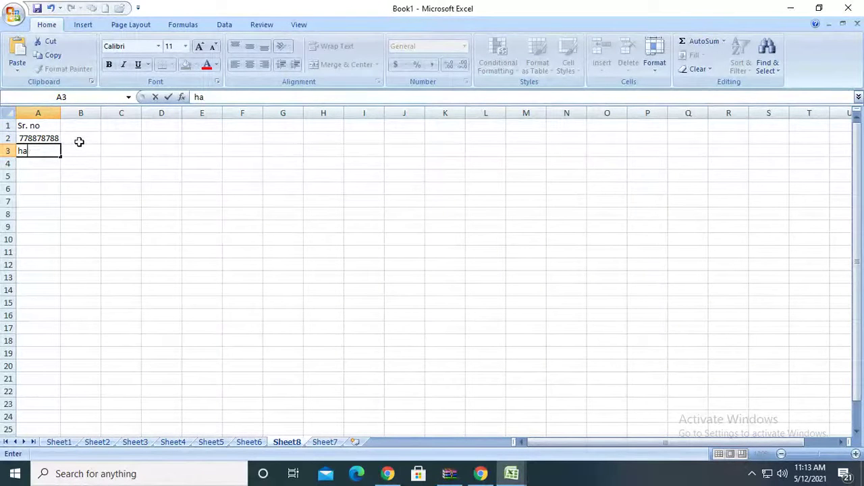
type("on")
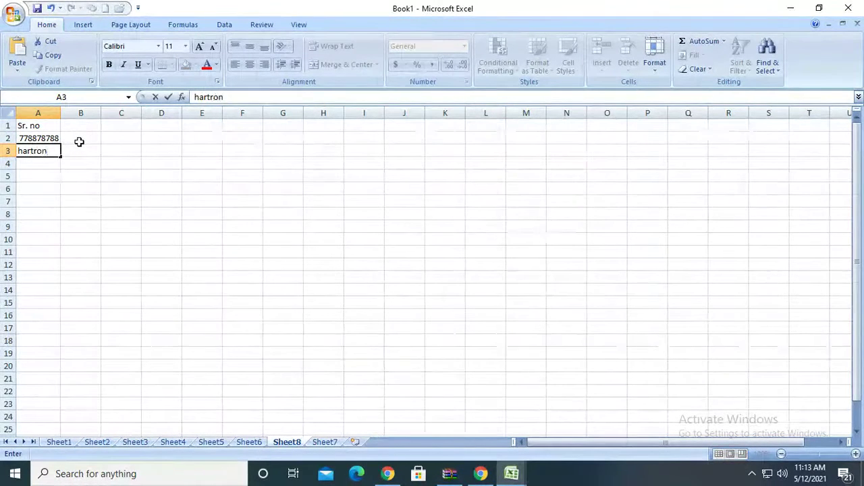
key("Return")
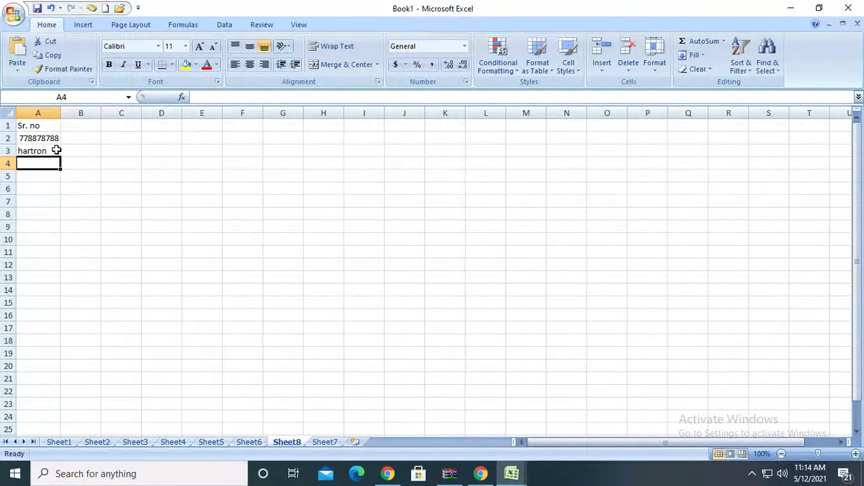
left_click(56, 151)
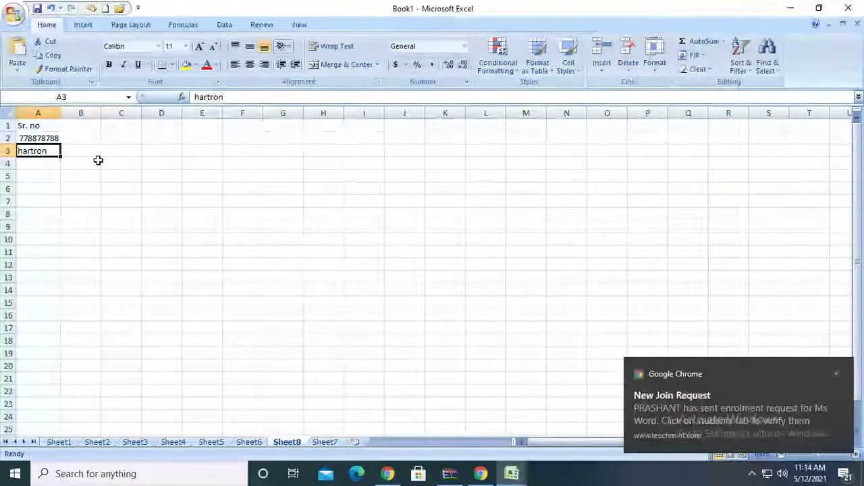
type("cen")
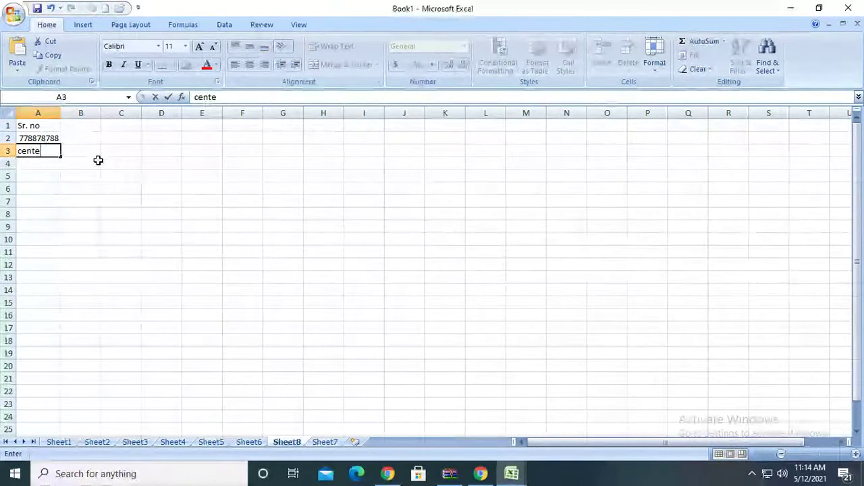
type("te")
key("Escape")
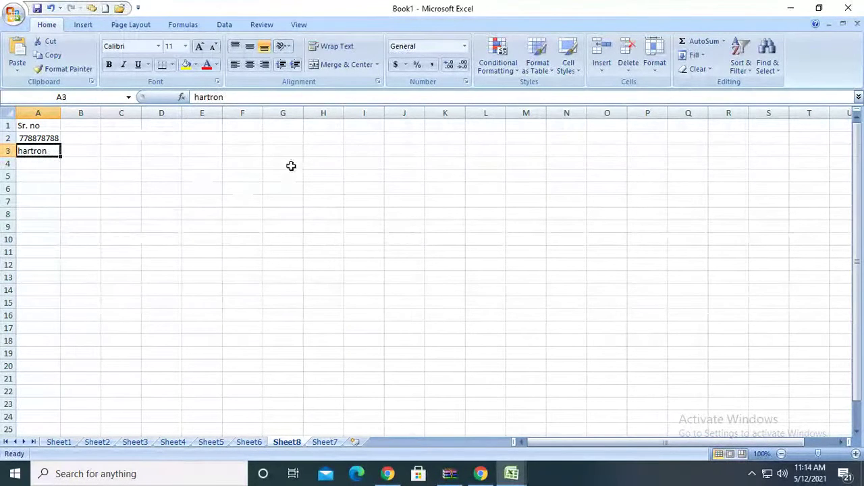
Step: Edit cell A3 without retyping it, appending the word "skill" so that it reads "hartron skill"
left_click(228, 98)
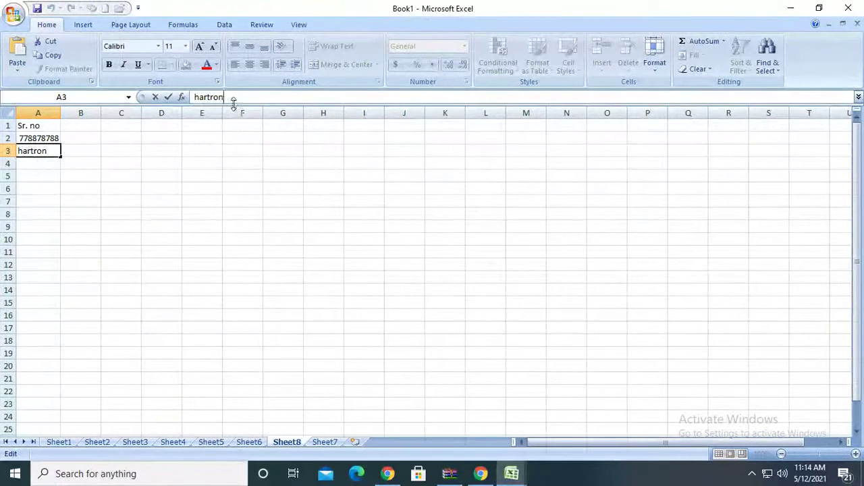
left_click(161, 277)
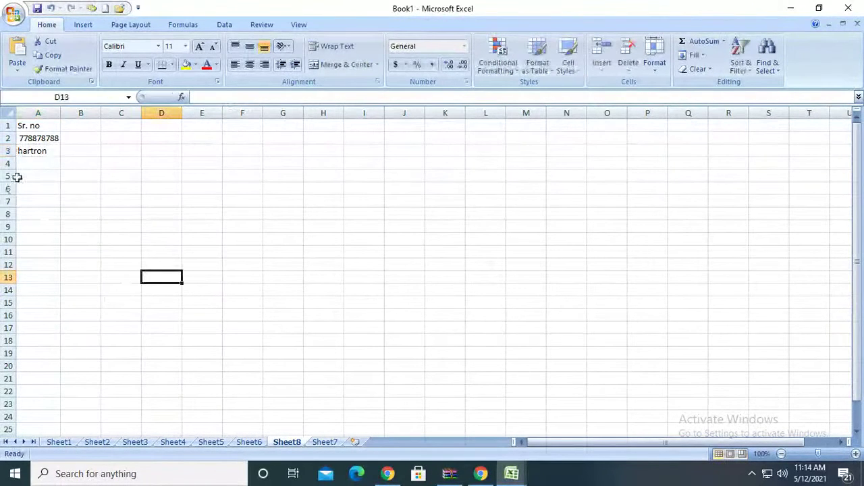
left_click(57, 153)
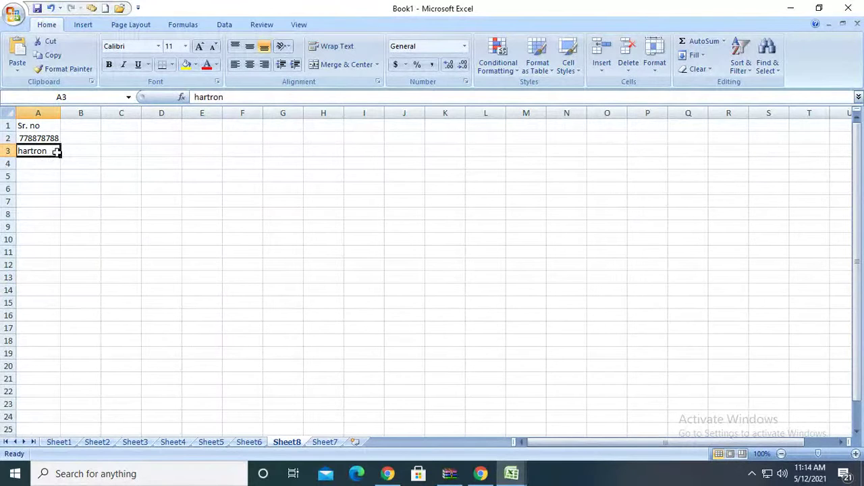
key("XF86MonBrightnessUp")
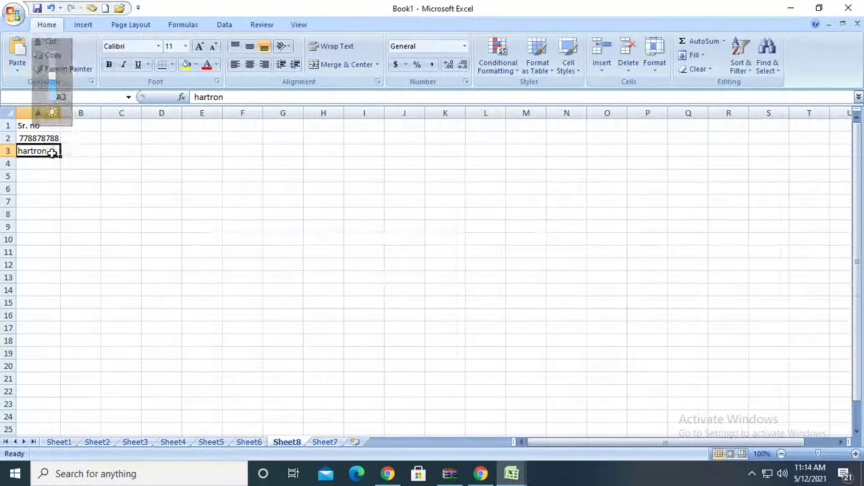
double_click(53, 151)
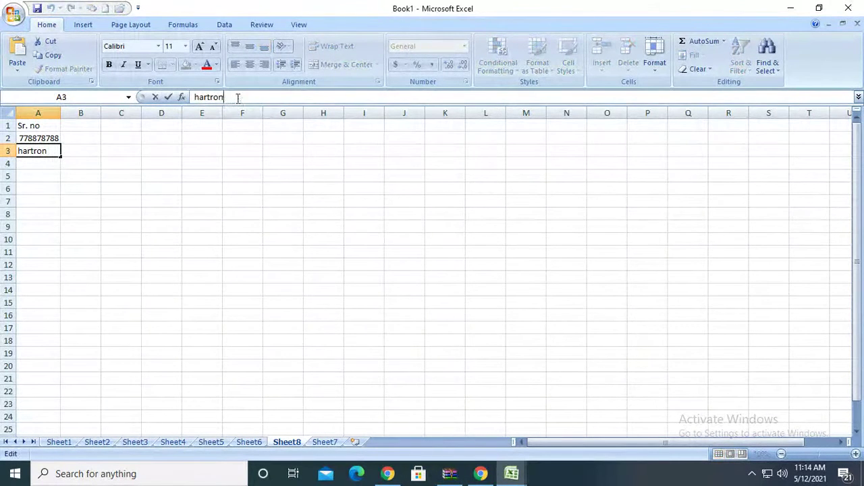
type("skill")
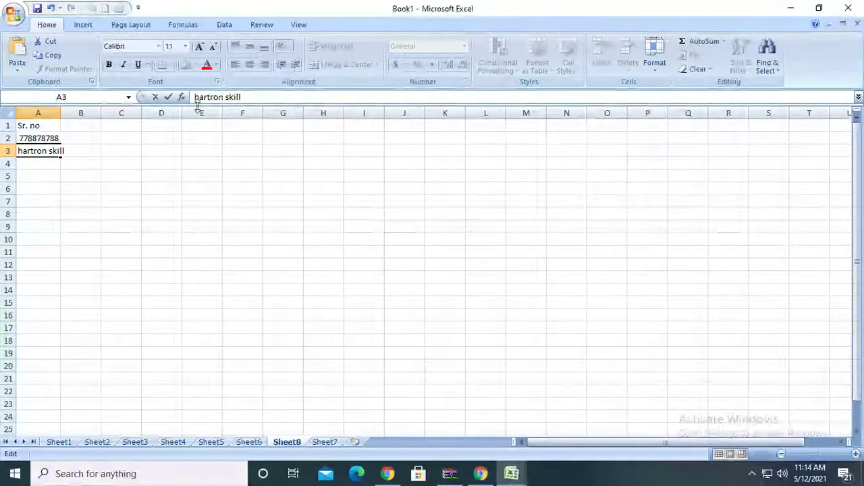
left_click(211, 178)
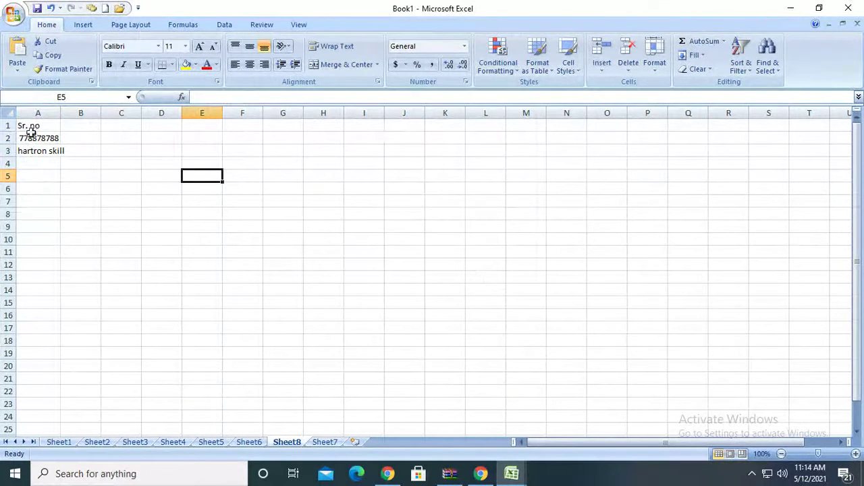
Step: Clear the contents of cells A1 to A4
left_click_drag(34, 124, 41, 166)
key("Delete")
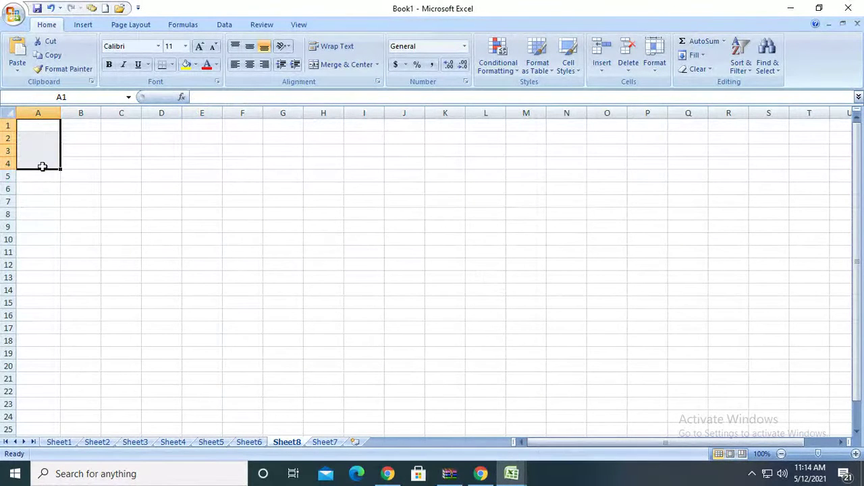
left_click(76, 162)
Step: Enter the heading "sr. no" in cell A1 and the number 1 in cell A2
left_click(42, 122)
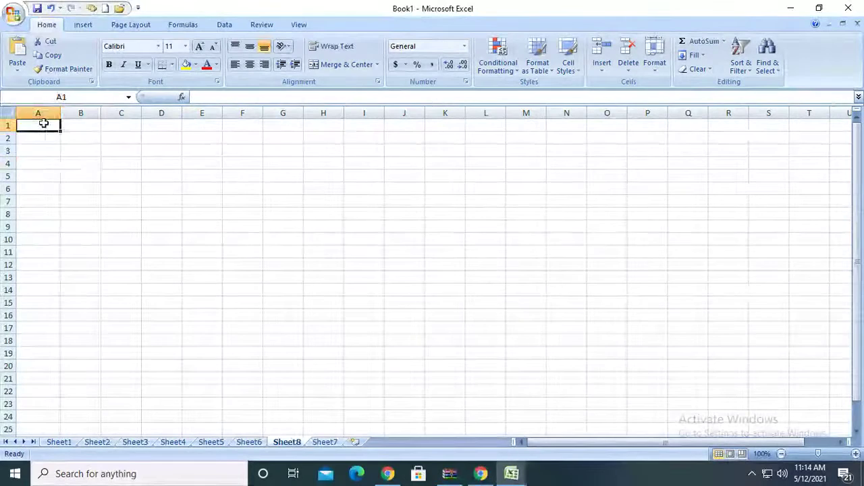
type("sr")
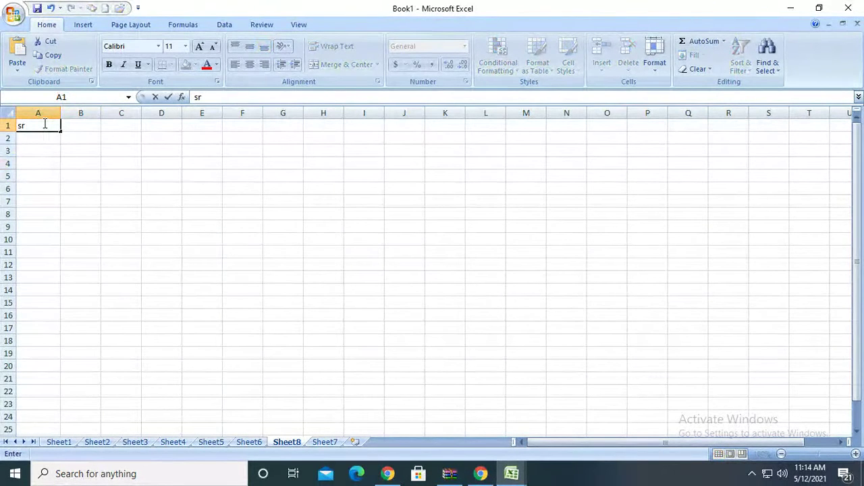
type(". no")
key("Return")
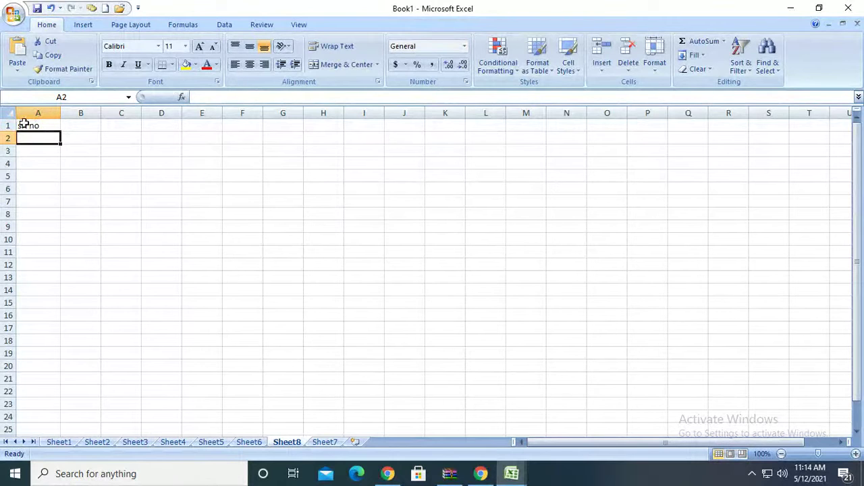
type("1")
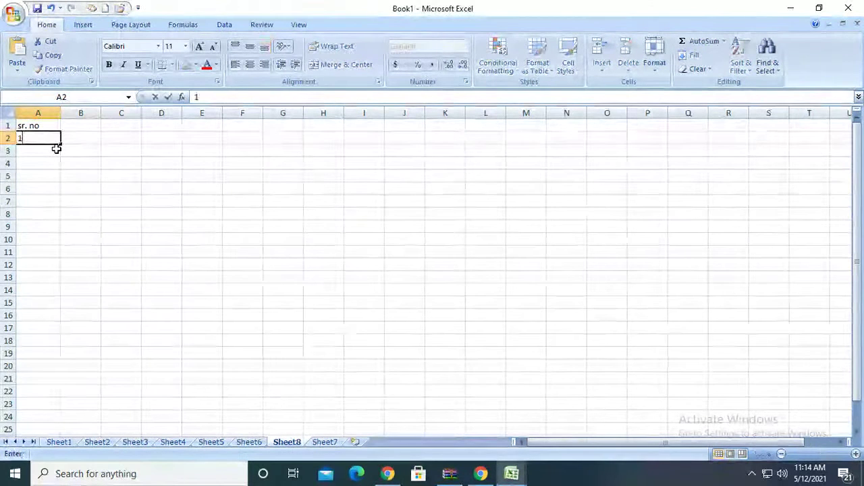
left_click(94, 163)
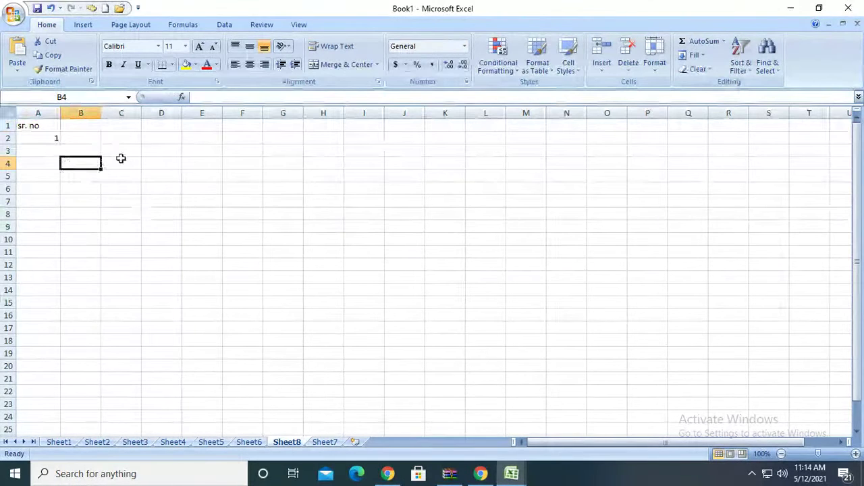
Step: Fill cell A2 down to A18 and set the fill option to Fill Series to number the rows
left_click(51, 137)
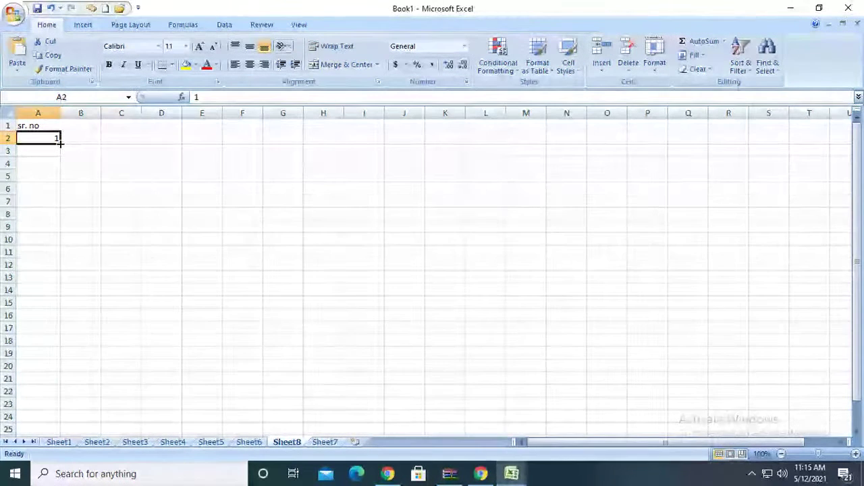
left_click_drag(60, 143, 65, 169)
left_click_drag(67, 201, 68, 291)
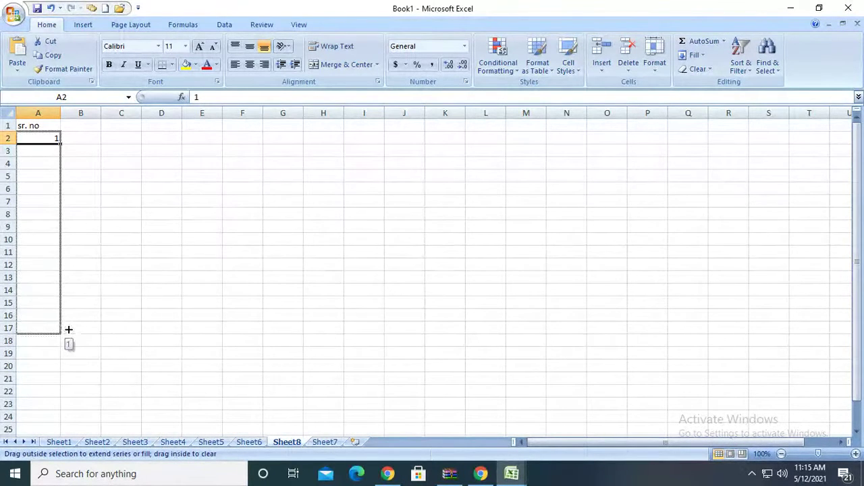
left_click_drag(68, 329, 67, 344)
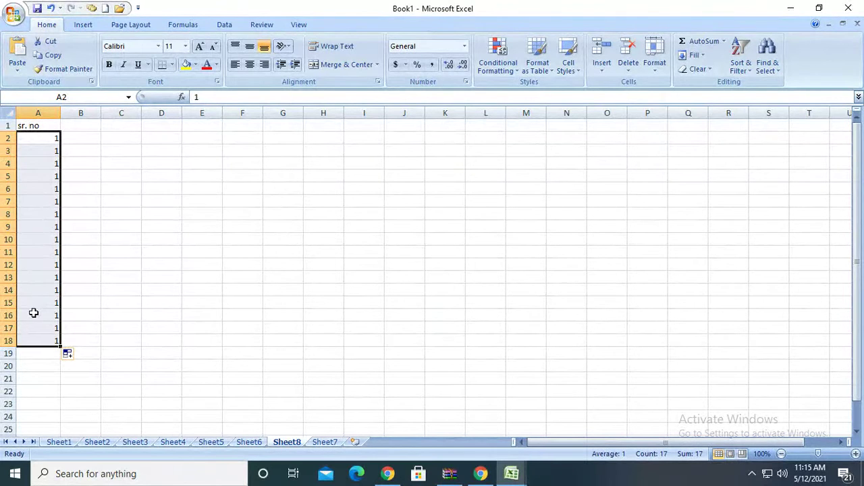
left_click(78, 356)
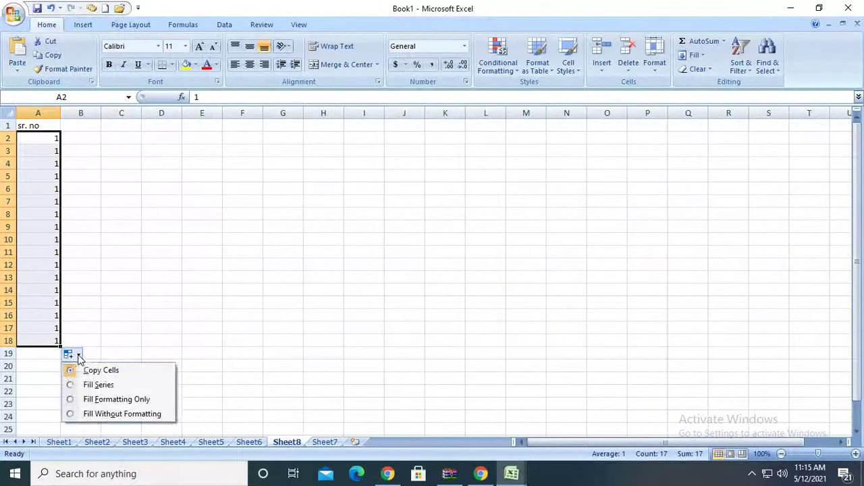
left_click(69, 388)
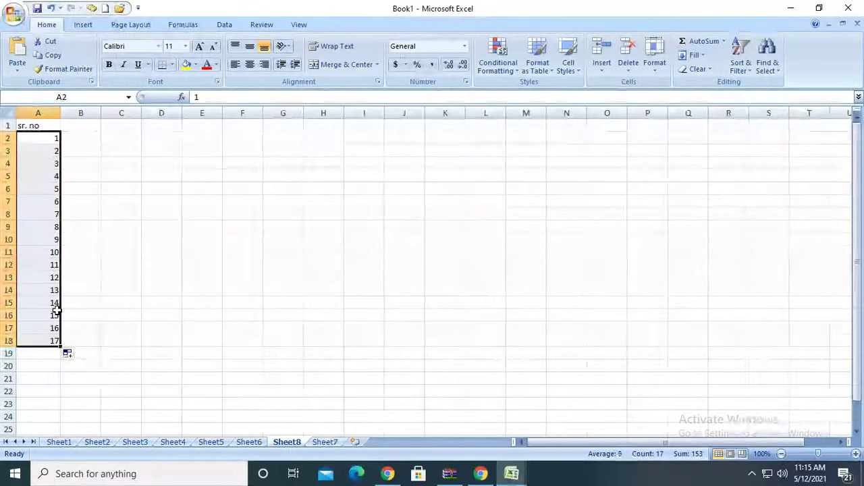
Step: Enter the numbers 1, 2 and 3 in cells C2, C3 and C4
left_click(110, 140)
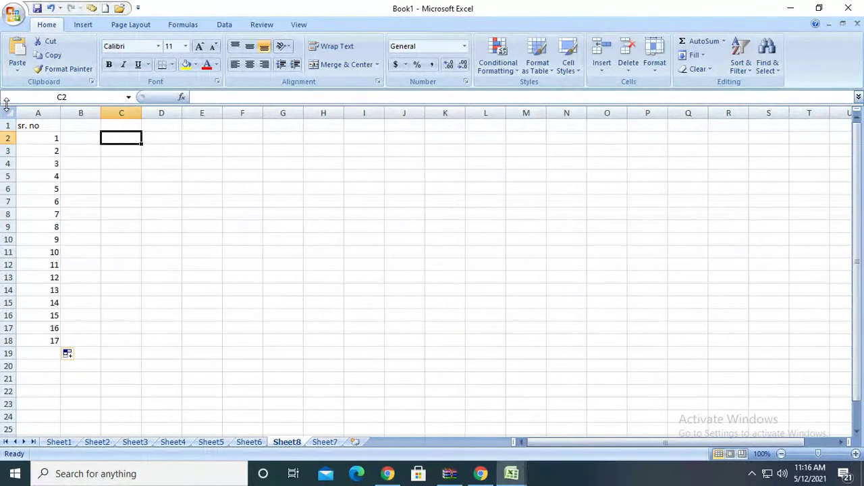
type("1")
key("Return")
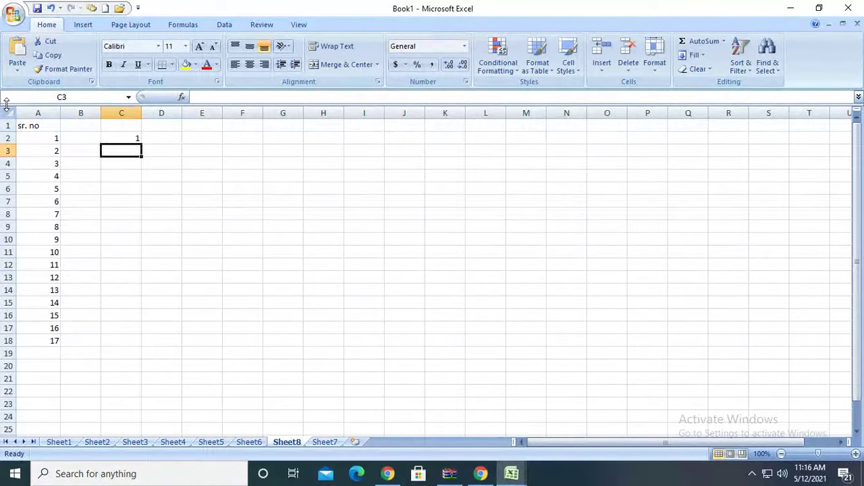
type("2")
key("Return")
type("3")
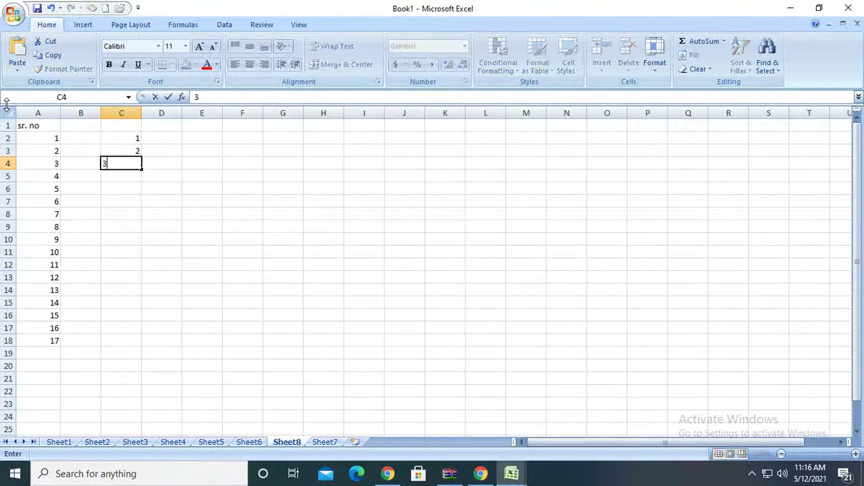
left_click(244, 174)
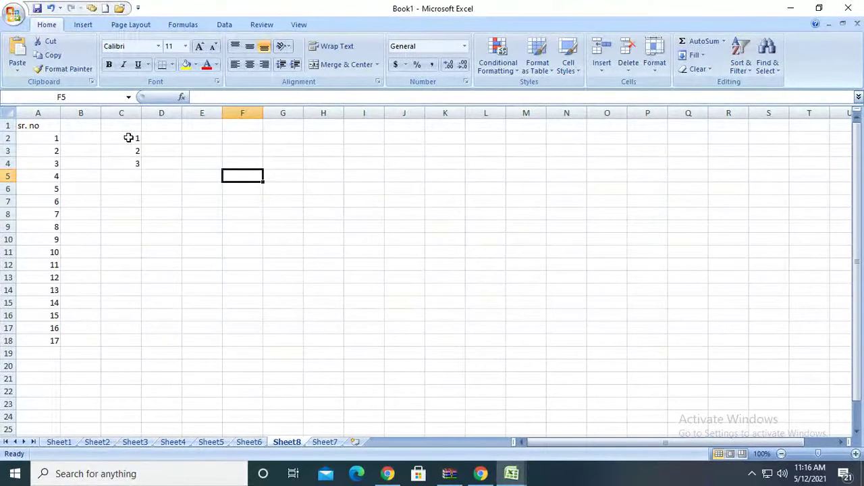
Step: Extend the number series in cells C2 to C4 down to cell C56 with AutoFill
left_click(131, 137)
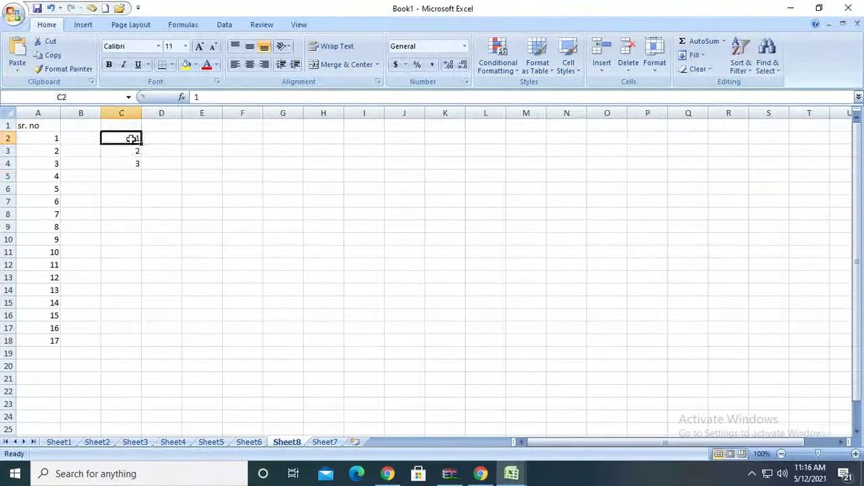
left_click_drag(131, 137, 132, 160)
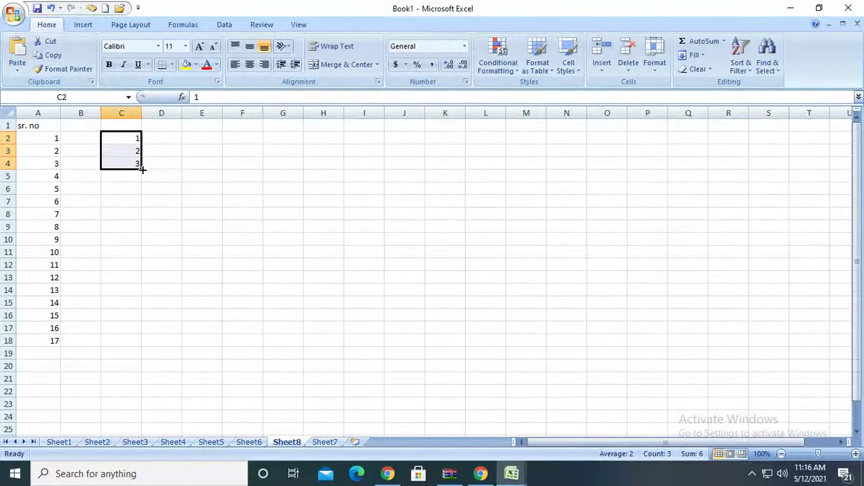
left_click(206, 173)
left_click(135, 140)
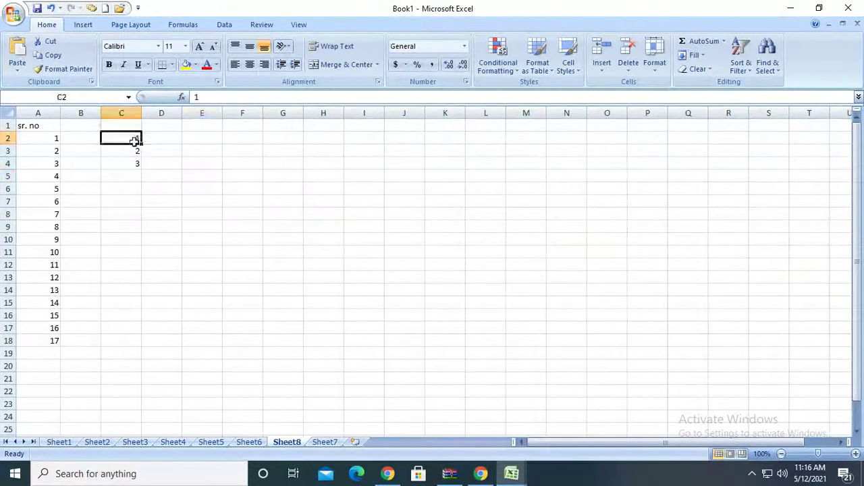
left_click_drag(135, 140, 137, 159)
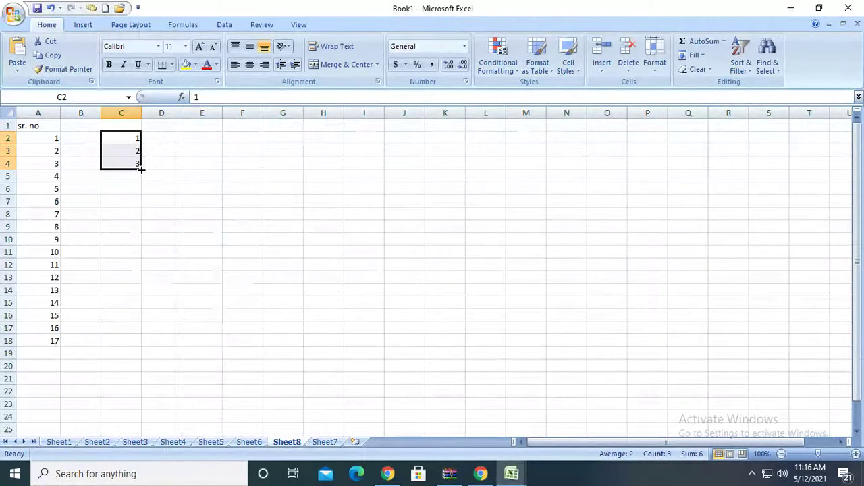
left_click_drag(141, 169, 160, 462)
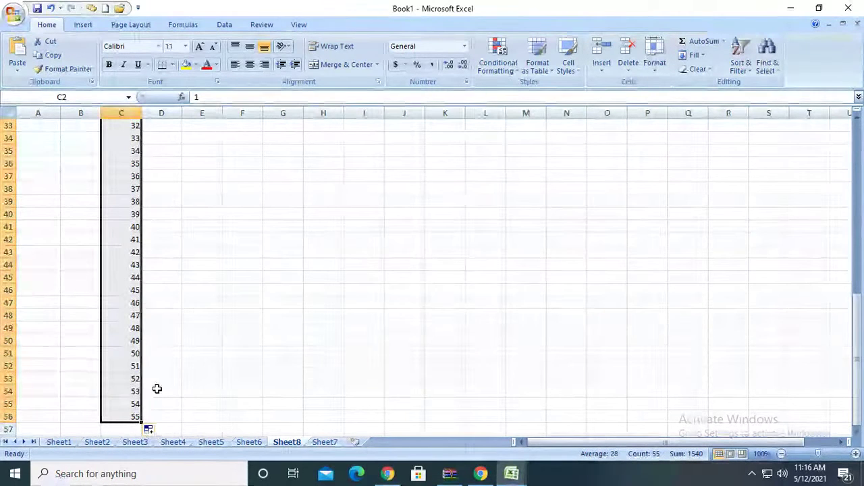
scroll(121, 307, "up", 11)
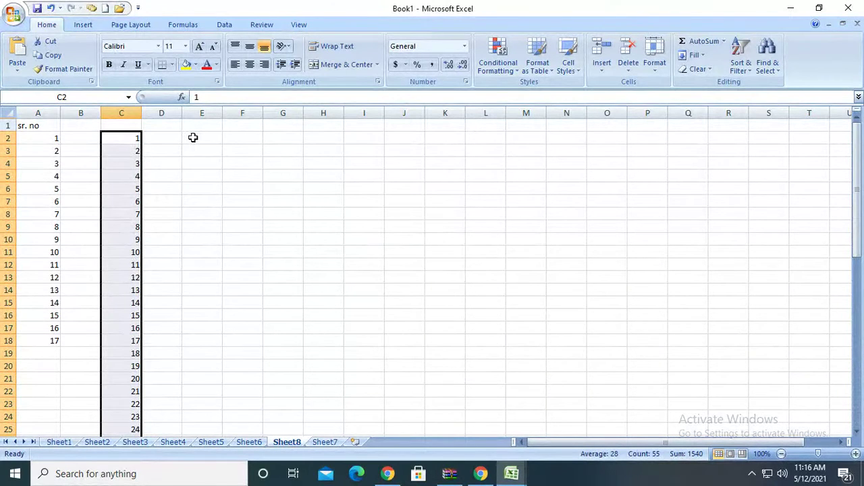
Step: Clear the number series from column C and enter the heading "Name" in cell B1
key("Delete")
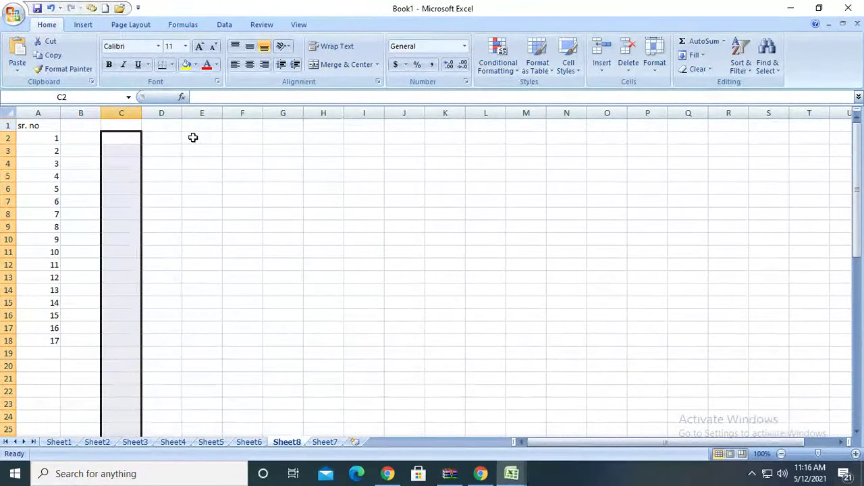
left_click(67, 176)
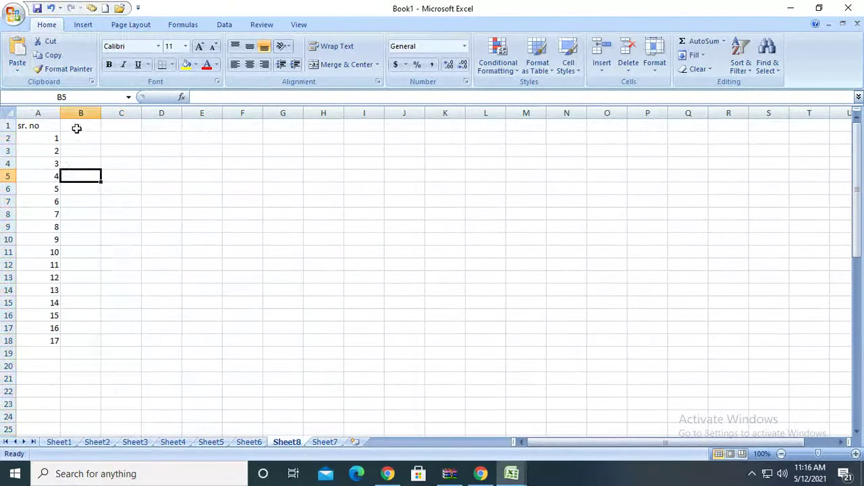
left_click(74, 127)
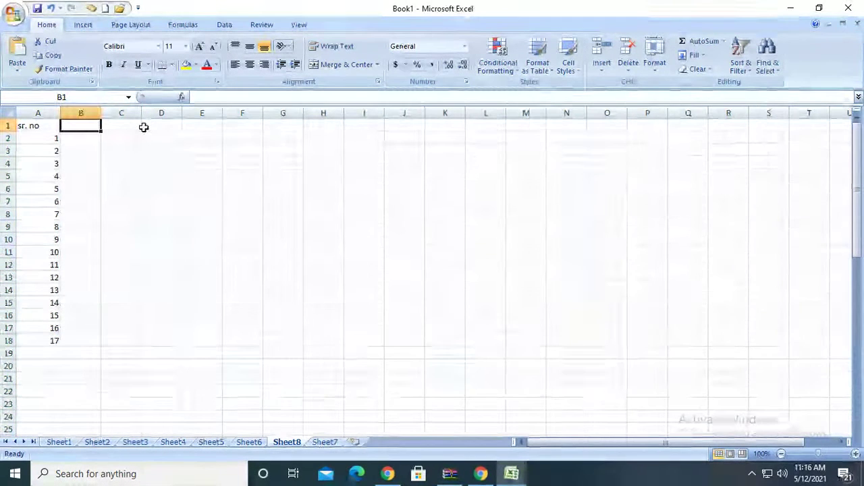
type("Name")
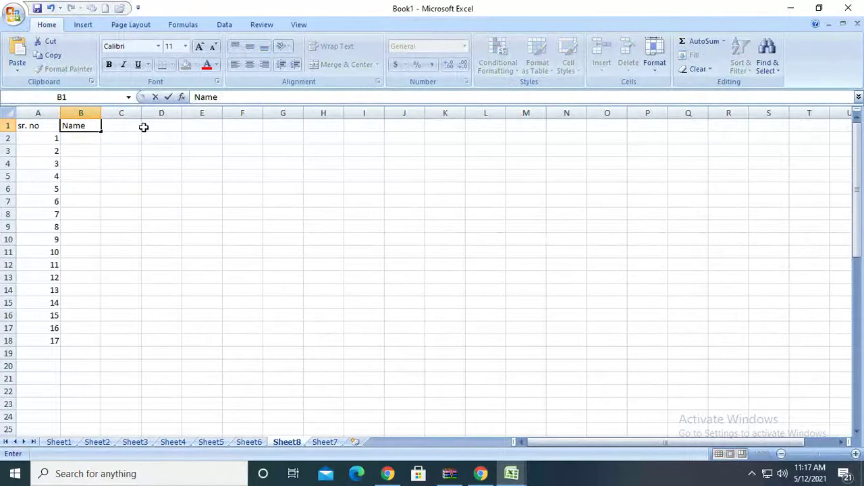
key("Return")
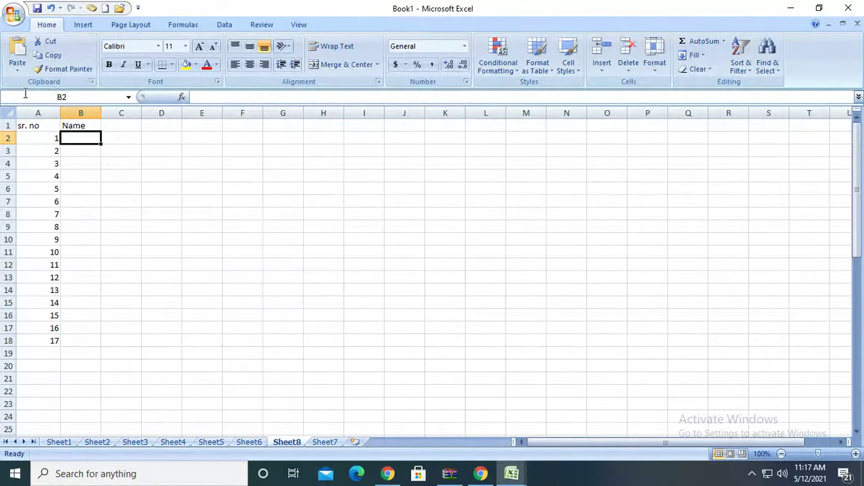
Step: Open the custom lists editor in the Excel options and enter seven first names as separate entries of a new list
left_click(12, 16)
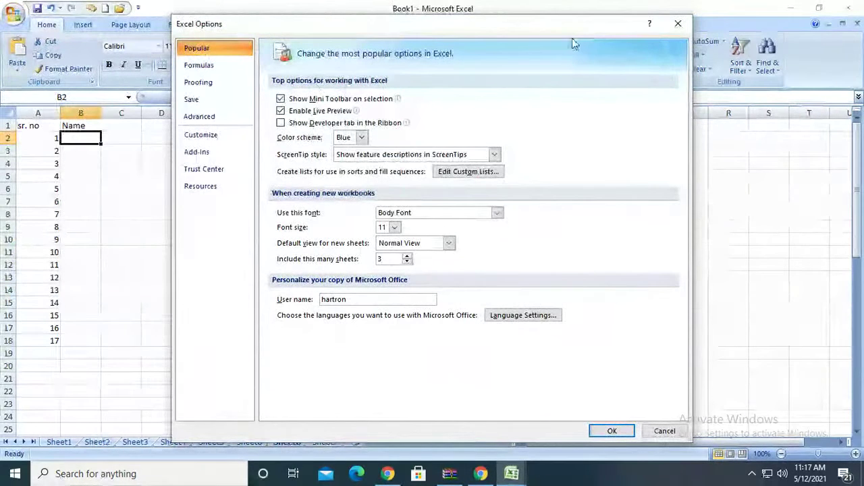
left_click(480, 177)
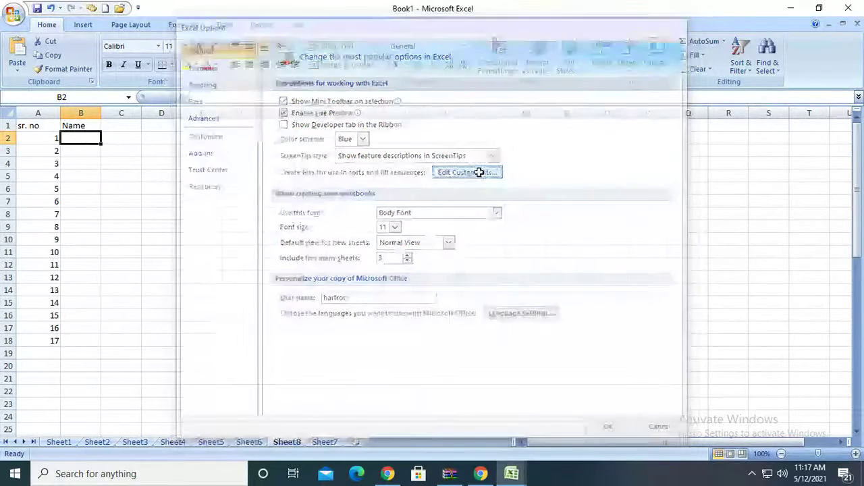
left_click_drag(456, 166, 455, 142)
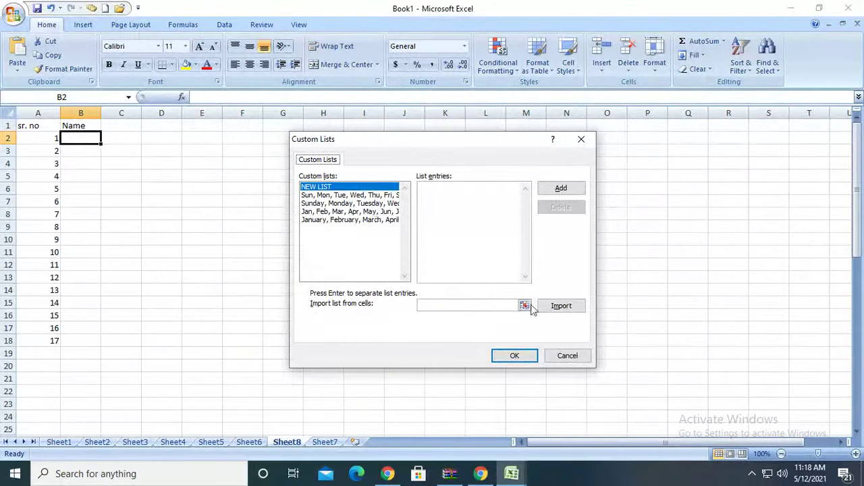
left_click(442, 193)
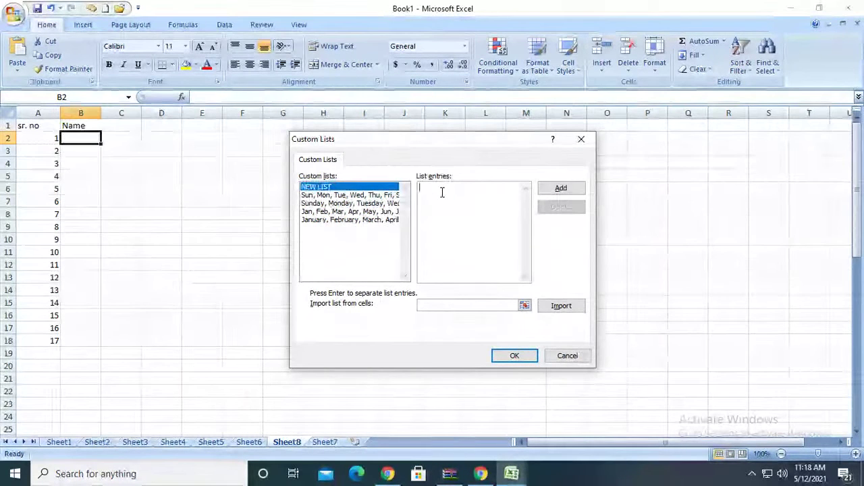
type("Amita ")
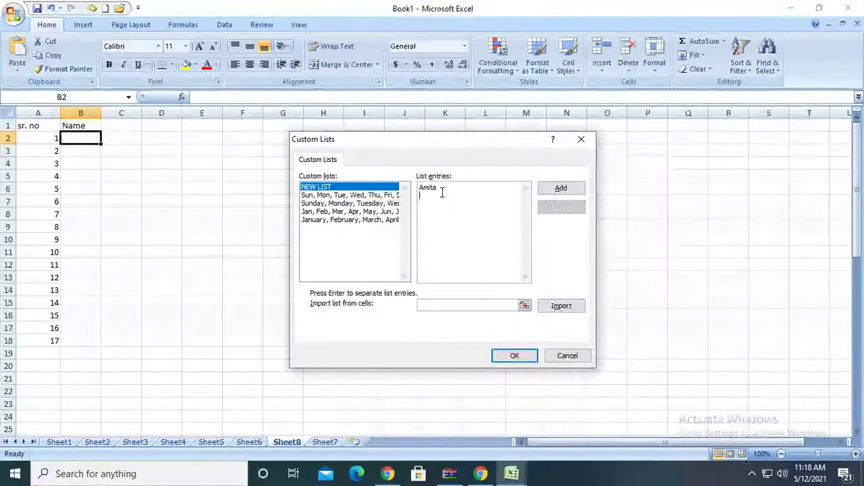
type("Neha ")
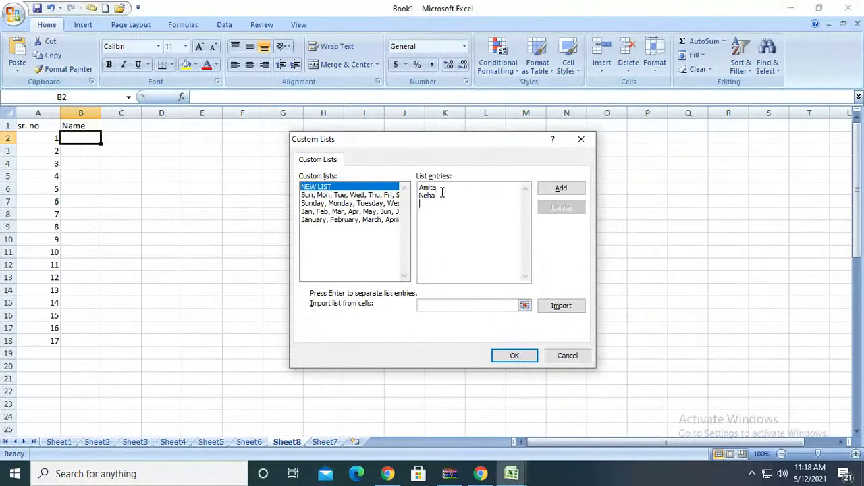
type("Raj ")
type("Sonu")
key("Return")
type("Rah")
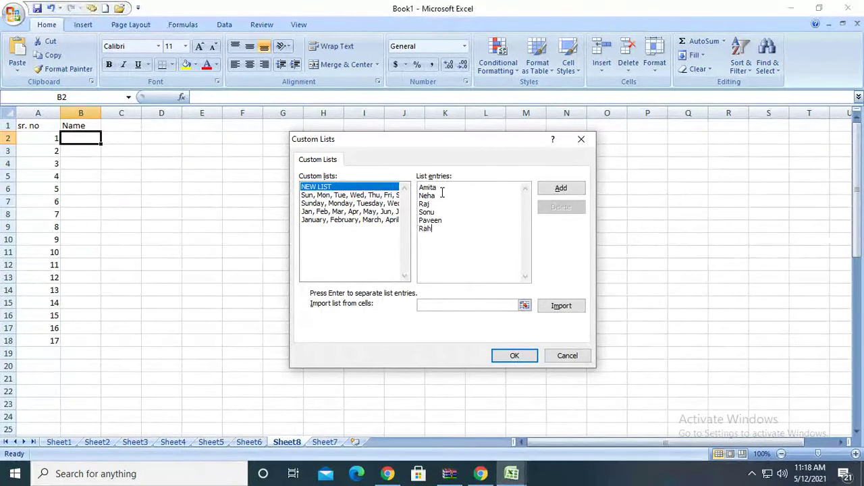
type("ul")
key("Return")
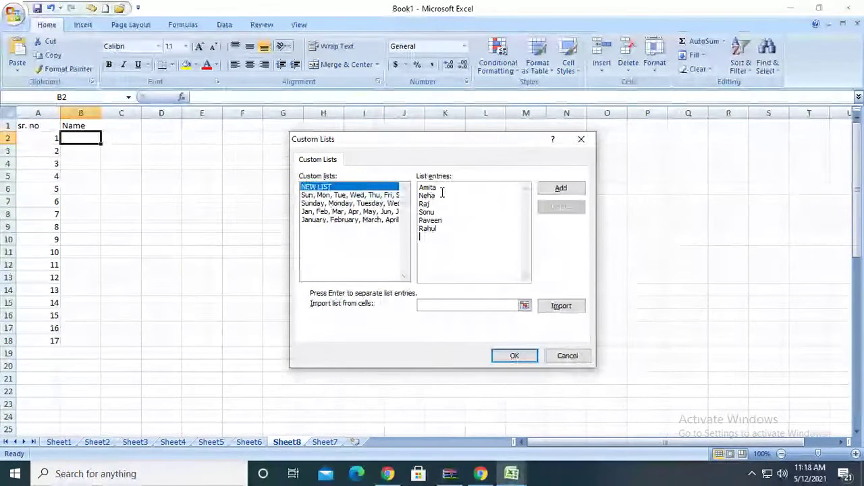
type("Nee")
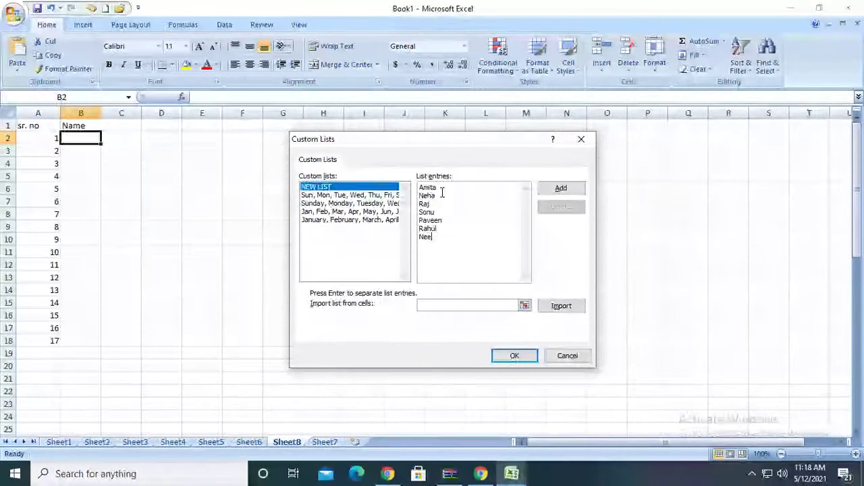
type("raj")
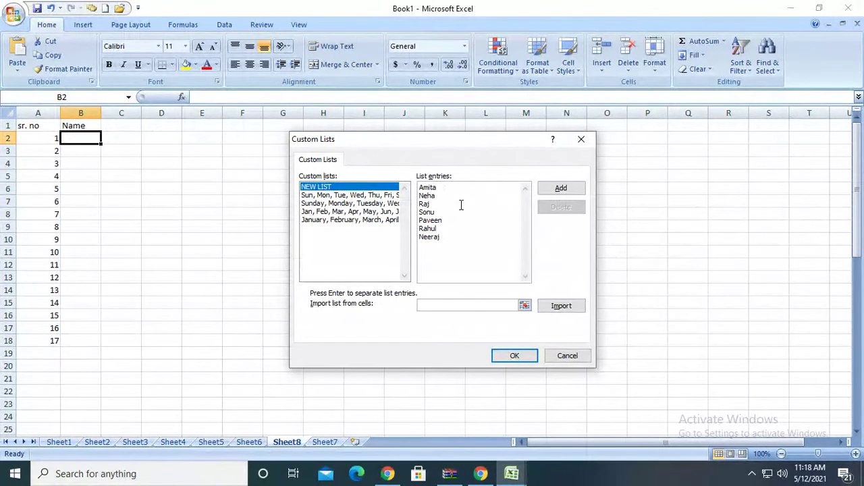
Step: Add the entered names as a custom list and confirm both the list editor and the Excel options
left_click(579, 189)
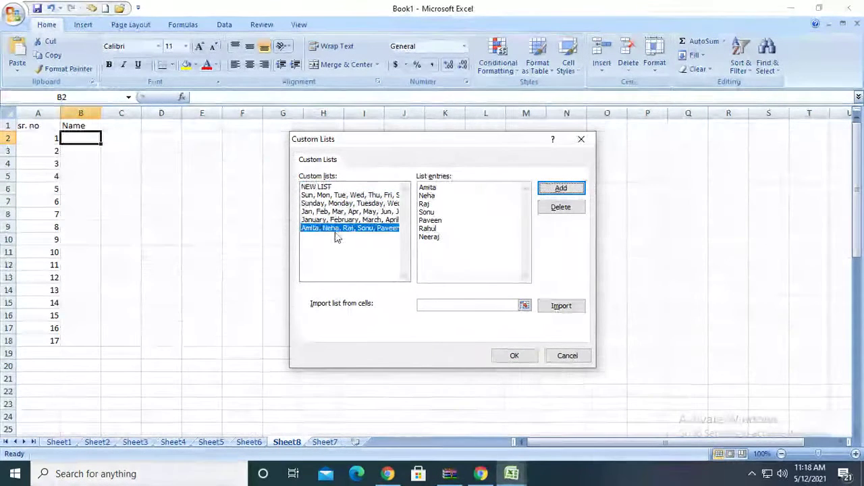
left_click(516, 357)
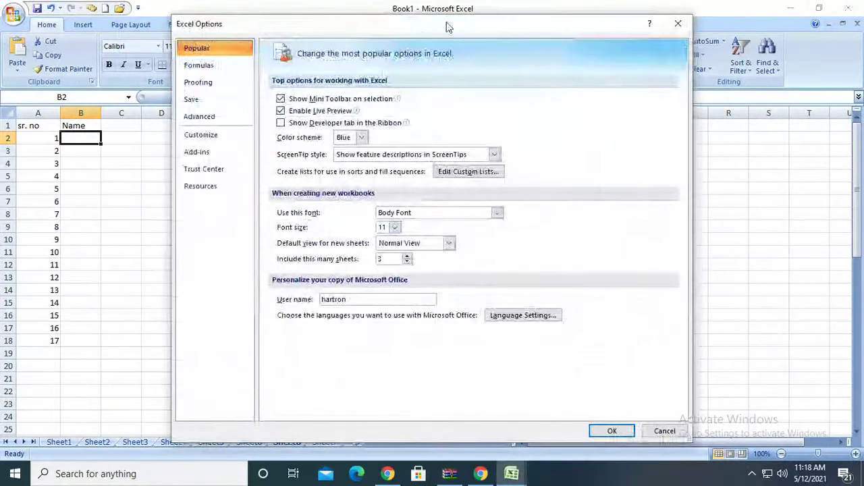
left_click(620, 434)
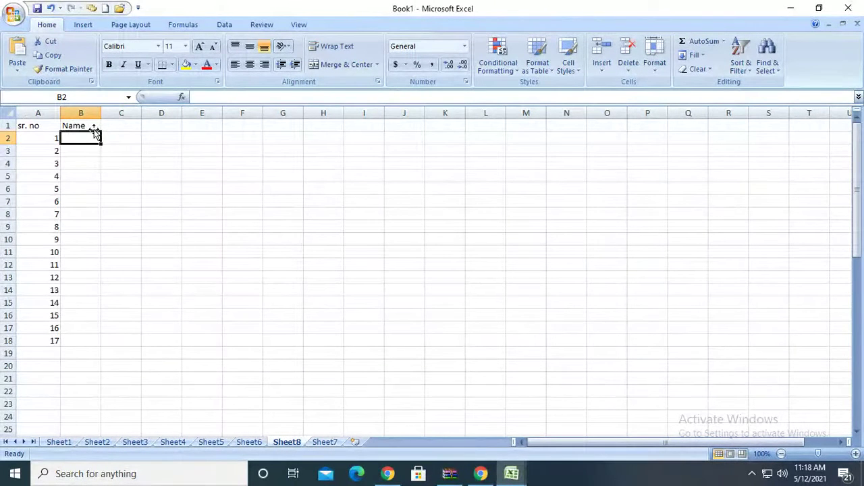
Step: Enter the third name of the custom list in cell B2 and AutoFill it down to cell B11
type("Raj")
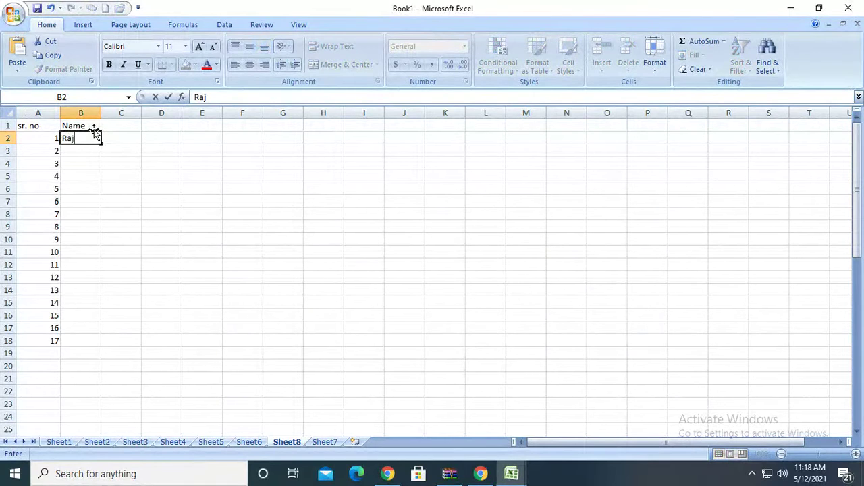
key("Return")
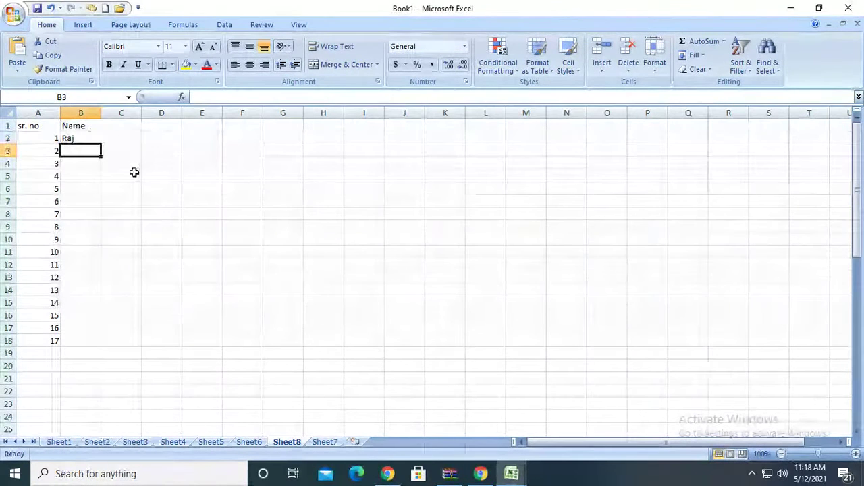
left_click(131, 174)
left_click(80, 142)
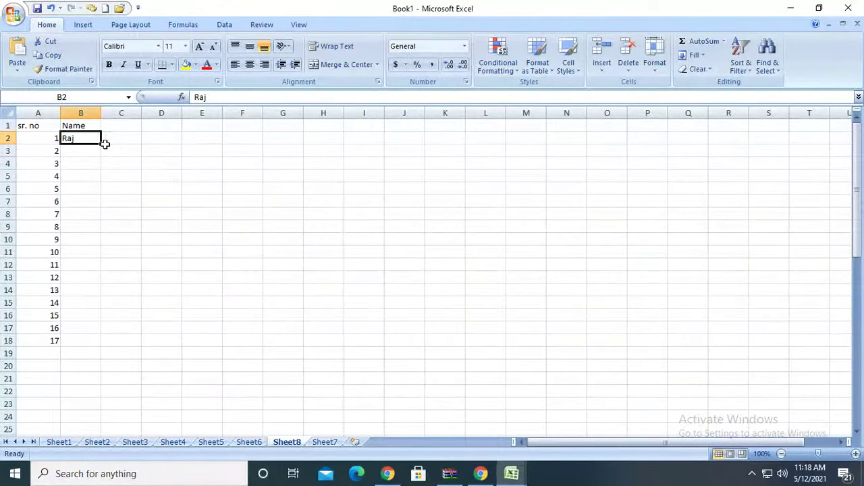
left_click_drag(100, 145, 103, 260)
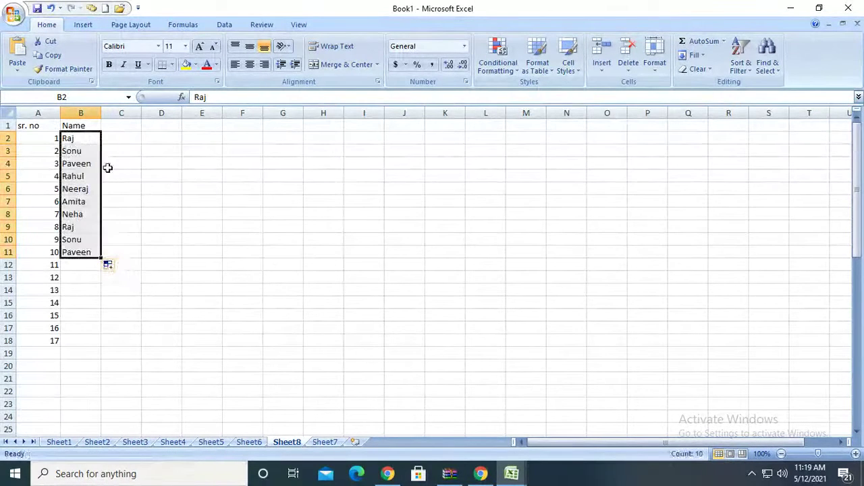
Step: Clear the contents of cells B10 to B12 in the Name column
double_click(80, 240)
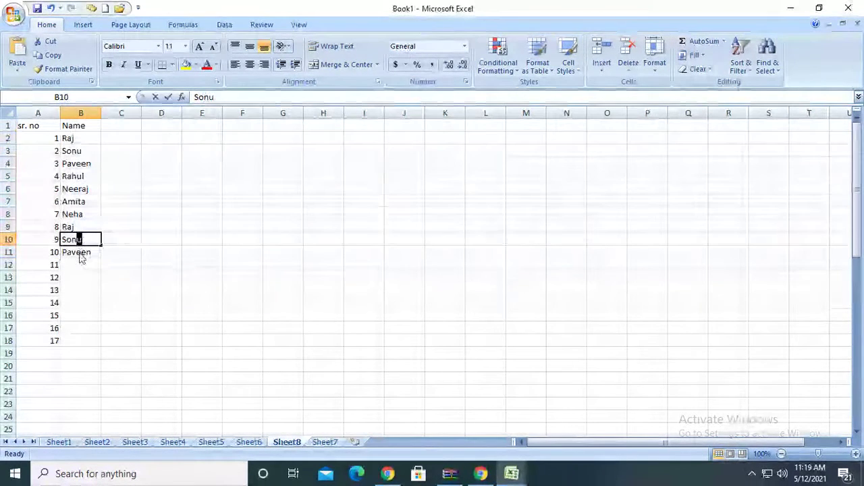
left_click(108, 253)
left_click_drag(77, 243, 78, 266)
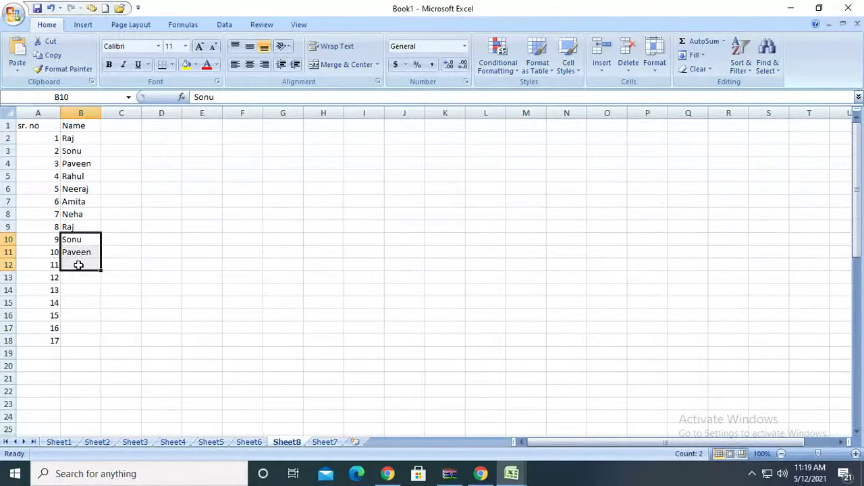
key("Delete")
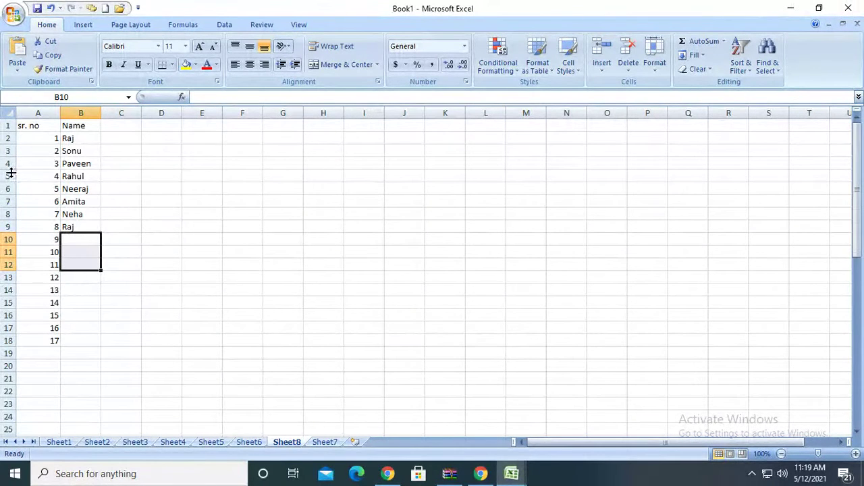
Step: Enter the headings "Hin", "Eng", "Mat" and "Total" in cells C1 to F1
left_click(123, 130)
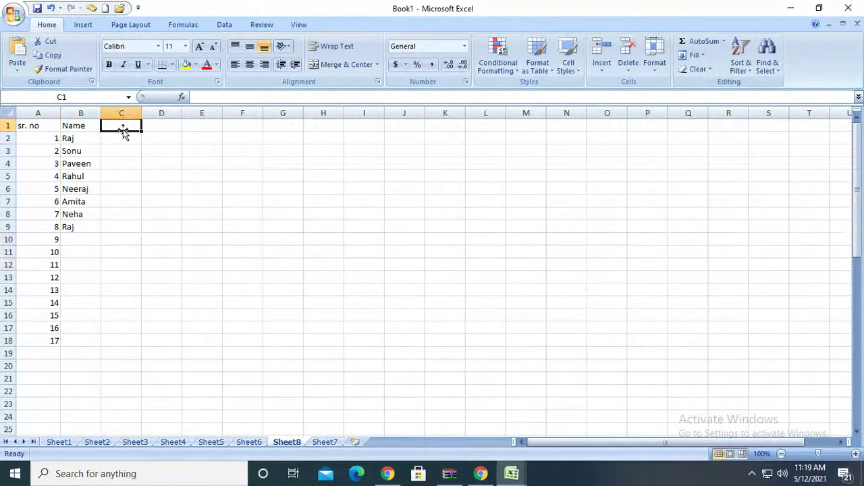
type("Hin")
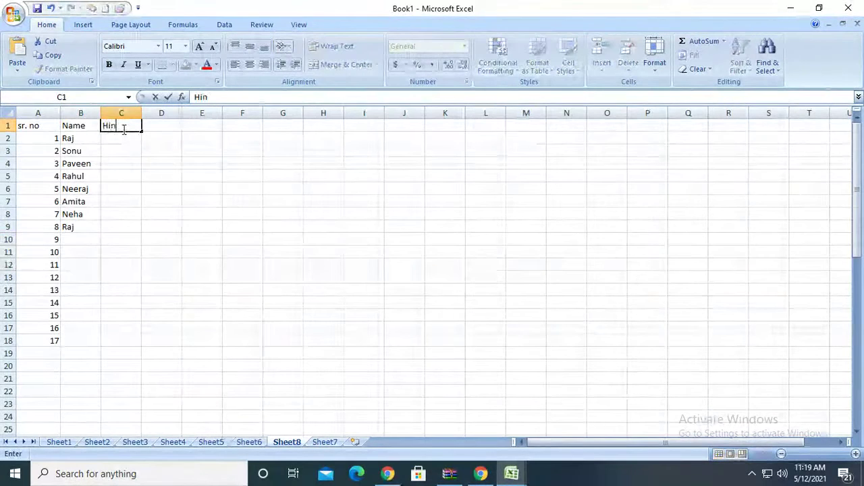
key("Tab")
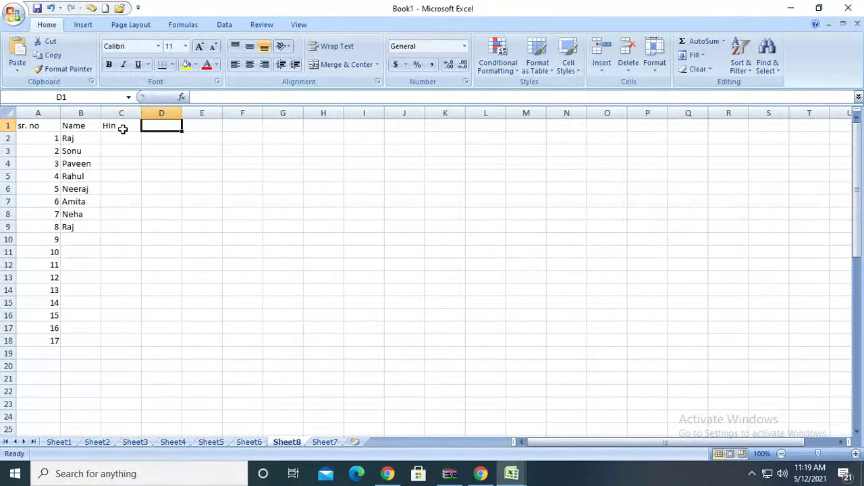
type("Eng")
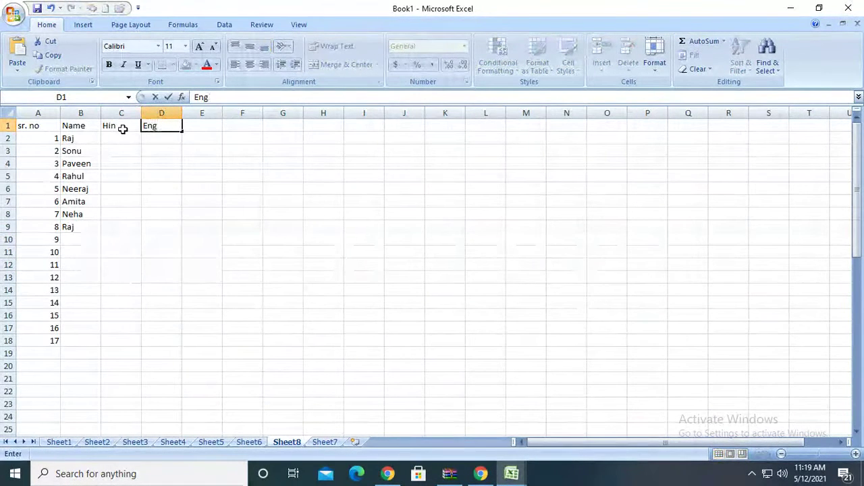
key("Tab")
type("Mat")
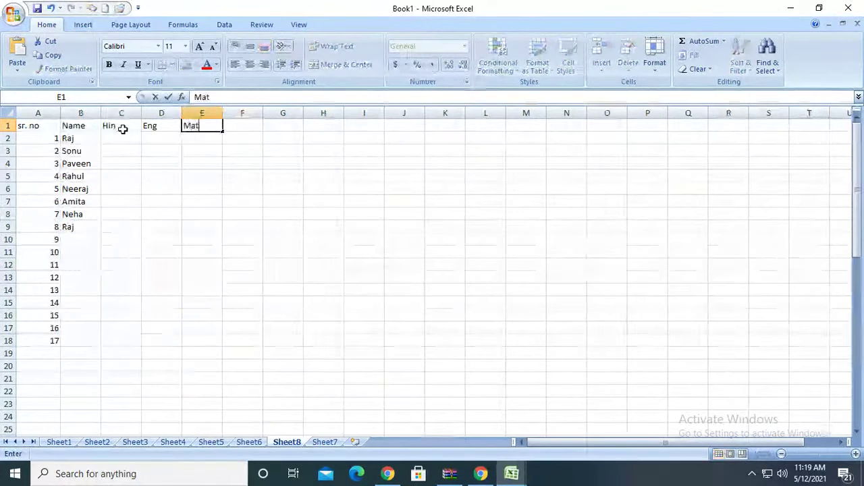
key("Tab")
type("T")
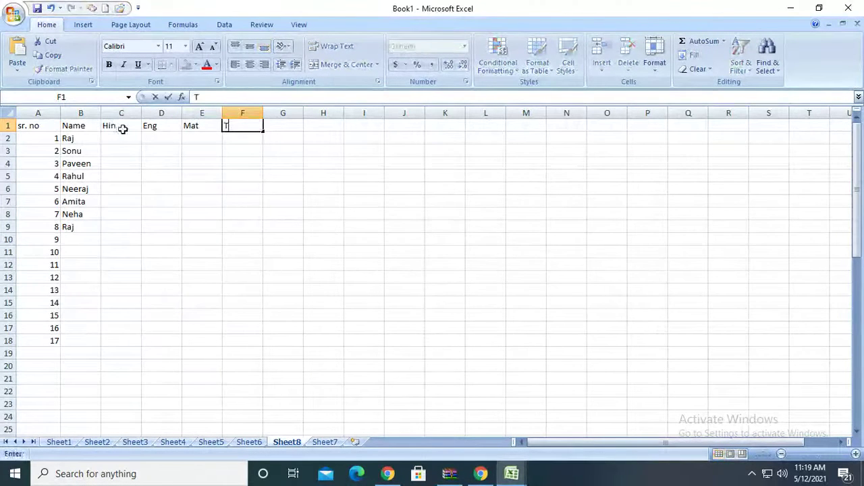
type("otal")
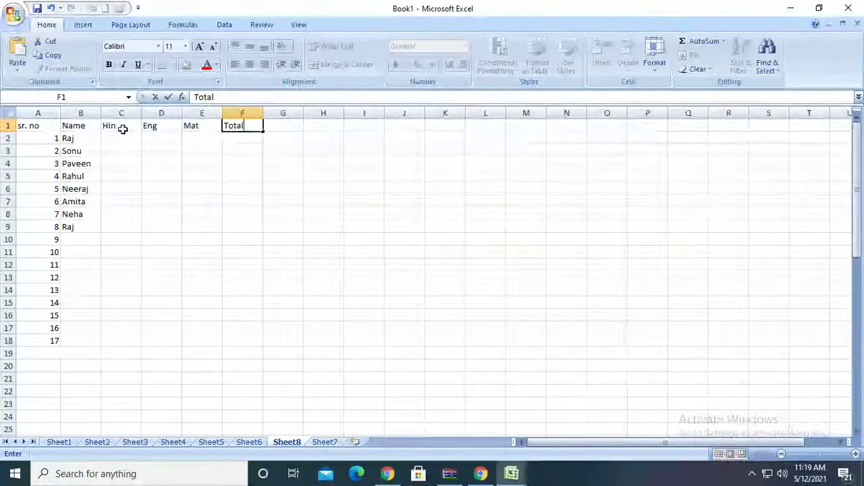
key("Return")
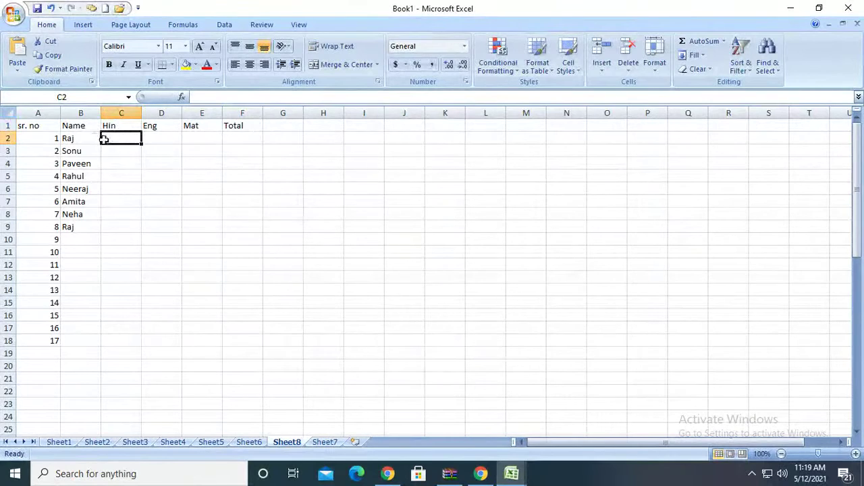
Step: Enter the marks 45, 67, 89 and 78 in cells C2 to C5 of the Hin column
type("45")
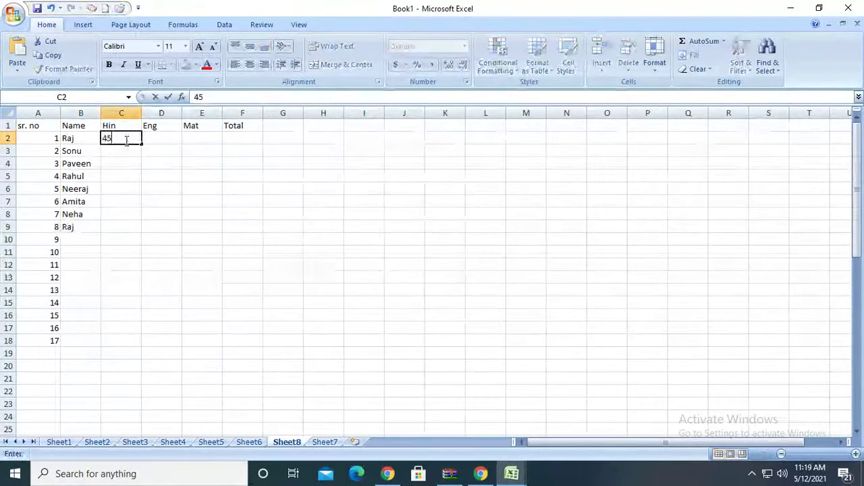
key("Return")
type("67")
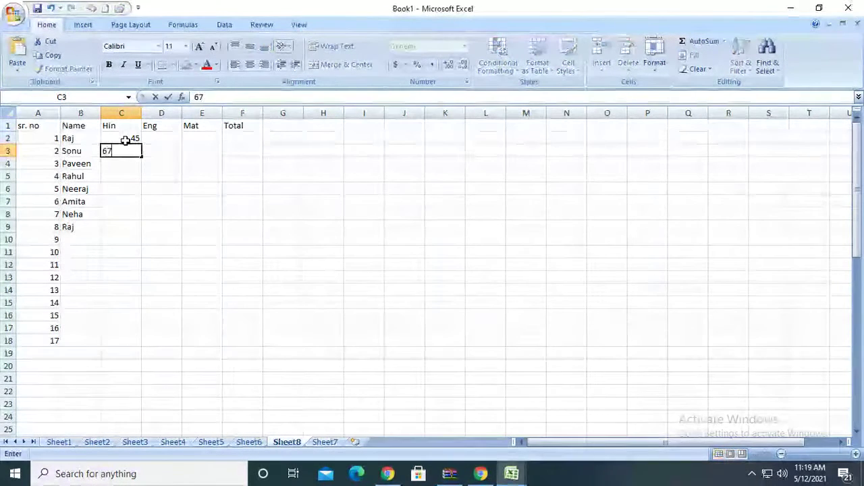
key("Return")
type("89")
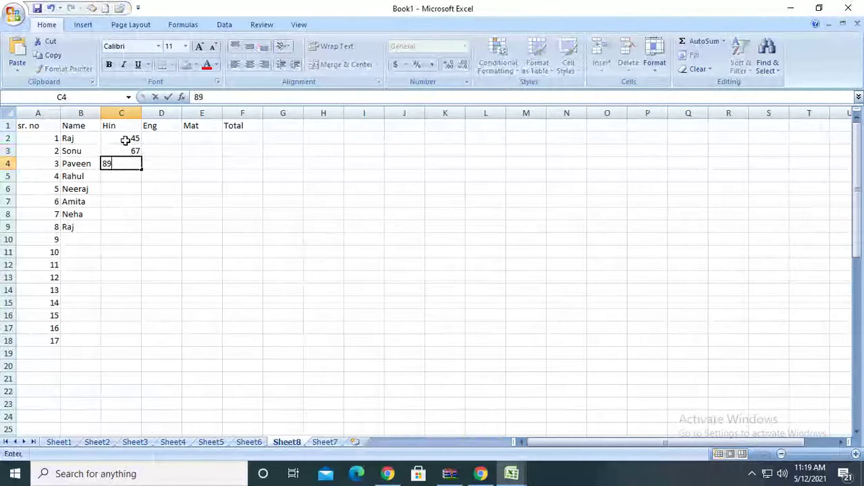
key("Return")
type("78")
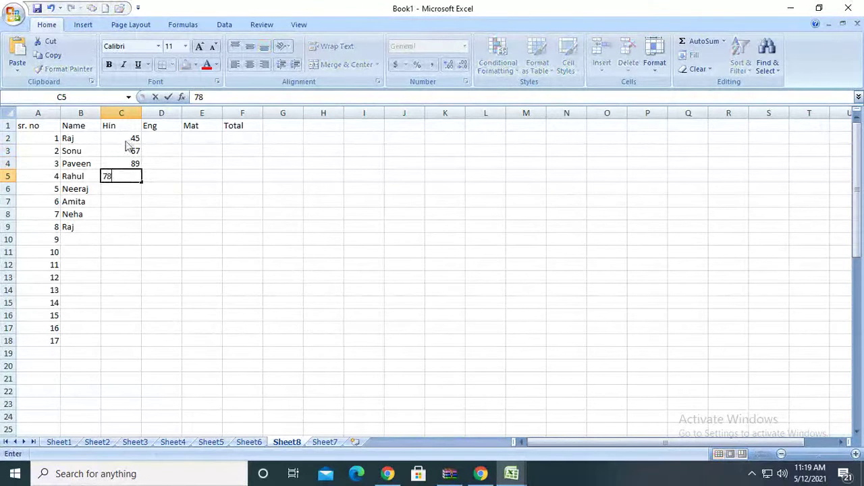
key("Return")
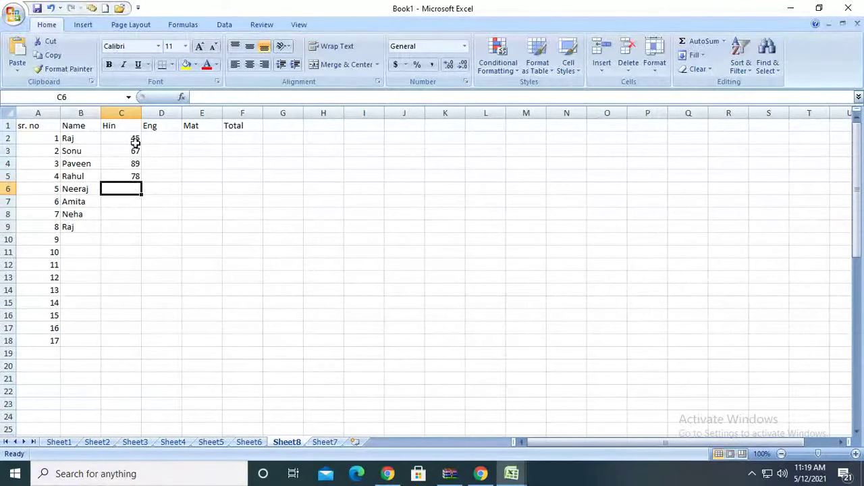
Step: Clear the marks from cells C2 to C6 in the Hin column
left_click_drag(130, 139, 132, 186)
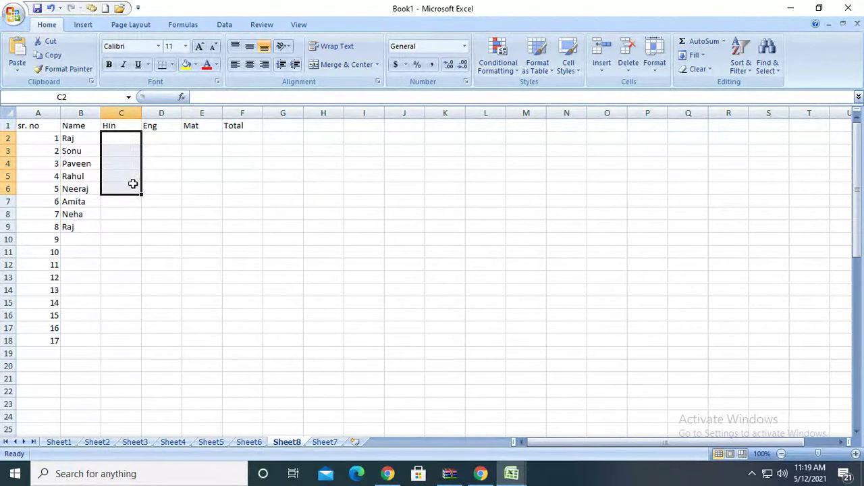
left_click(140, 249)
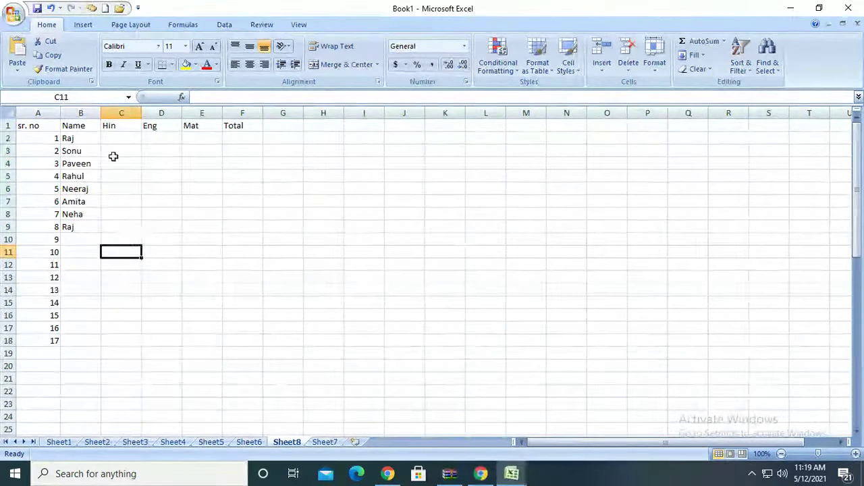
Step: Fill the whole marks range C2:E9 at once with the formula =RANDBETWEEN(45,89)
left_click_drag(130, 136, 214, 224)
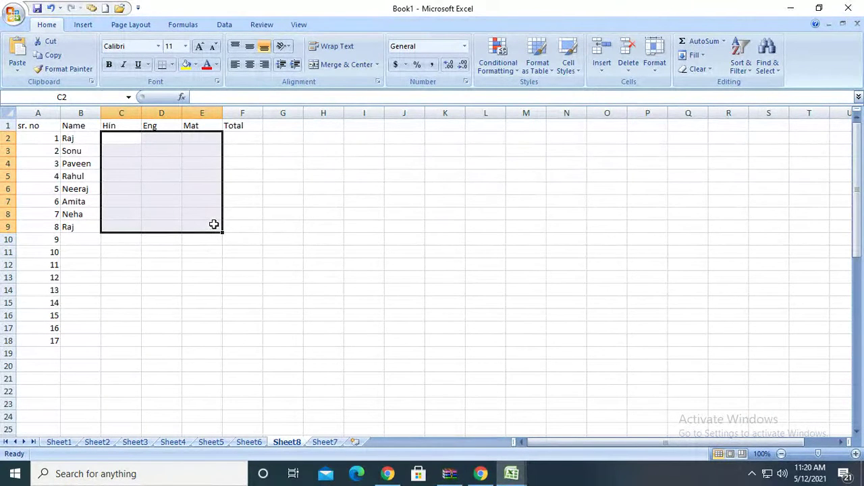
type("=")
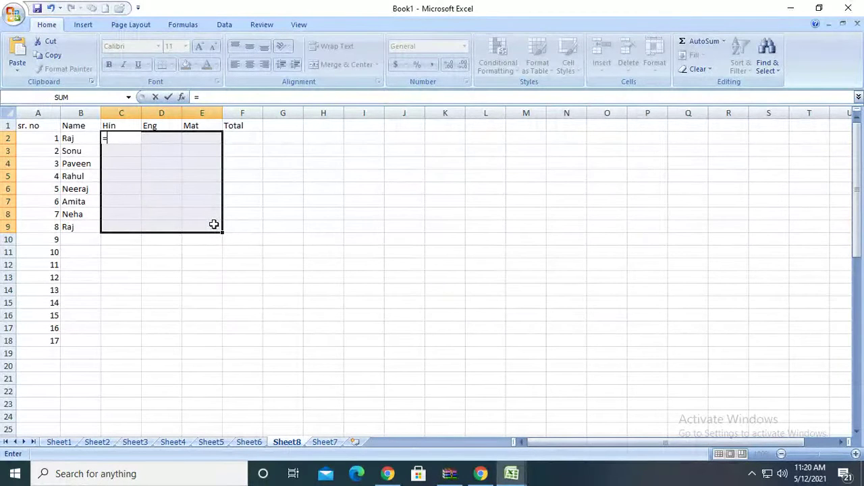
type("ra")
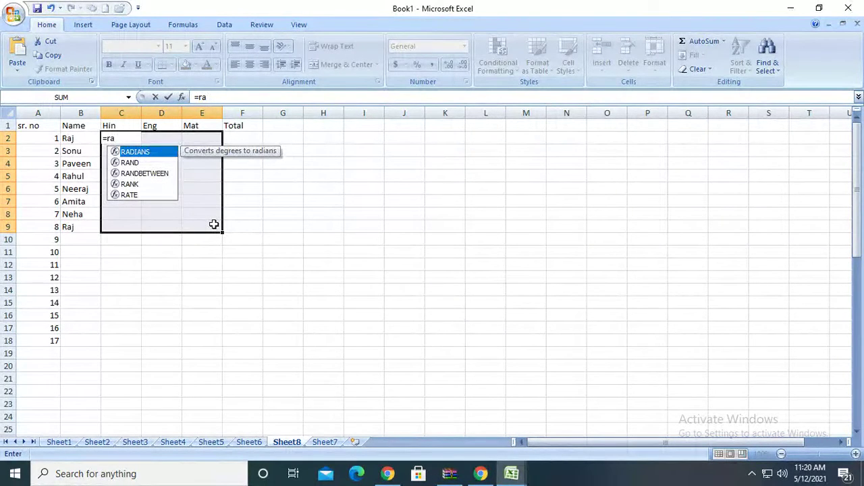
type("nd")
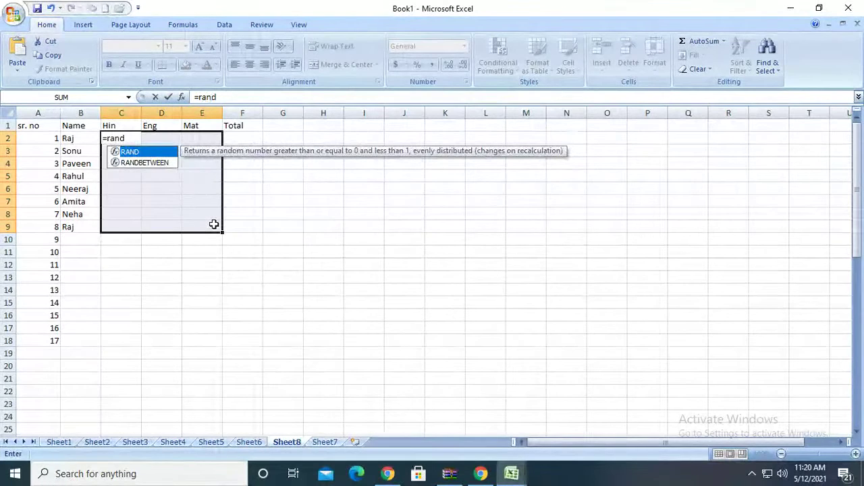
type("b")
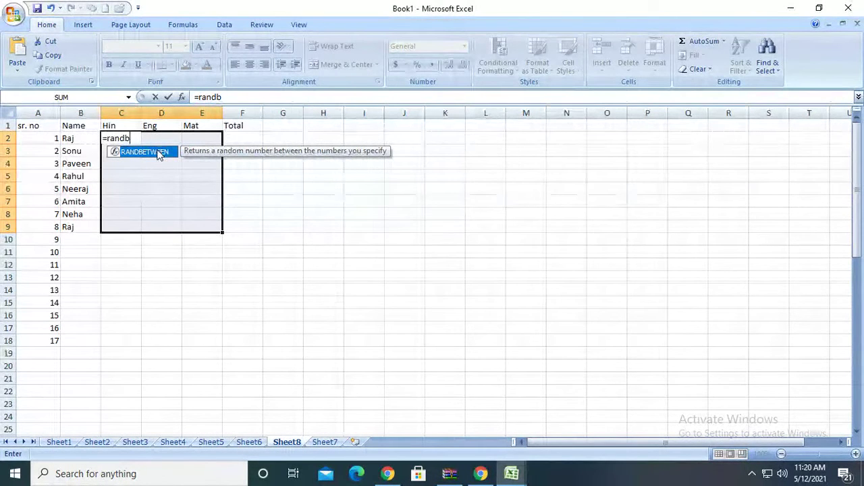
double_click(158, 152)
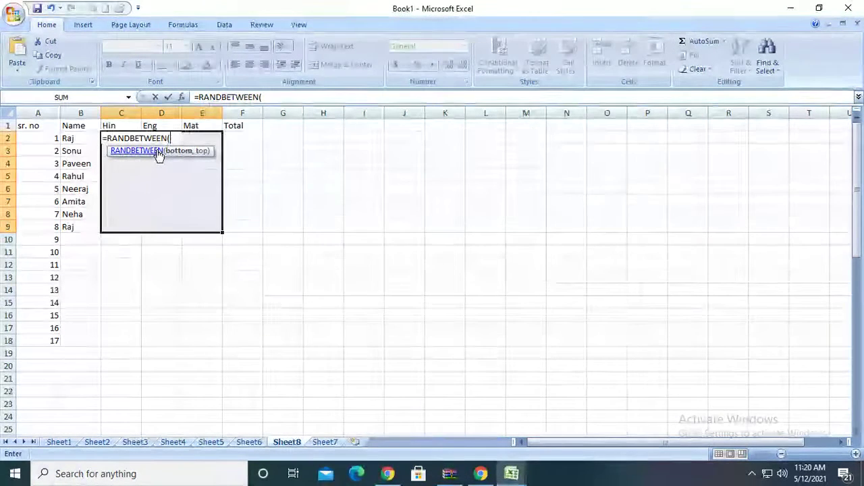
type("45")
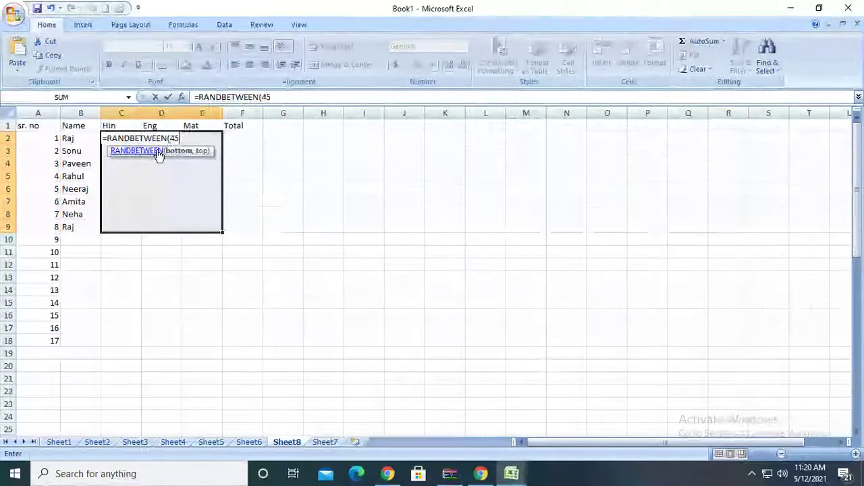
type(",89")
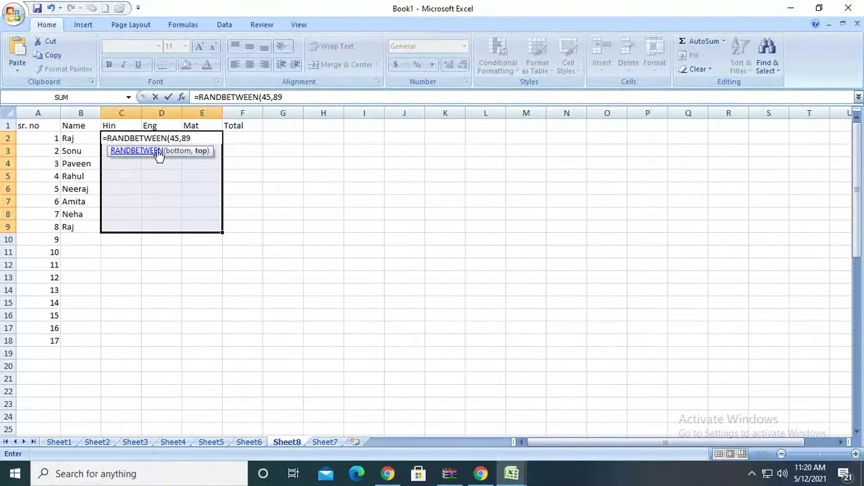
type(")")
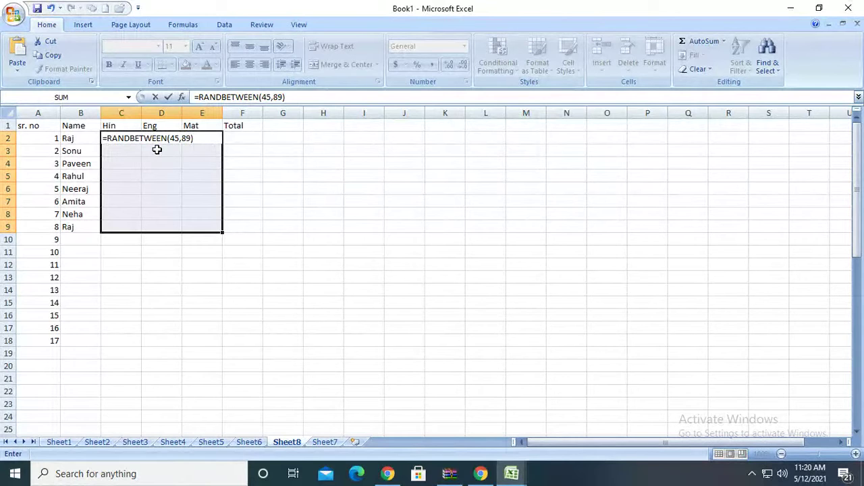
key("ctrl+Return")
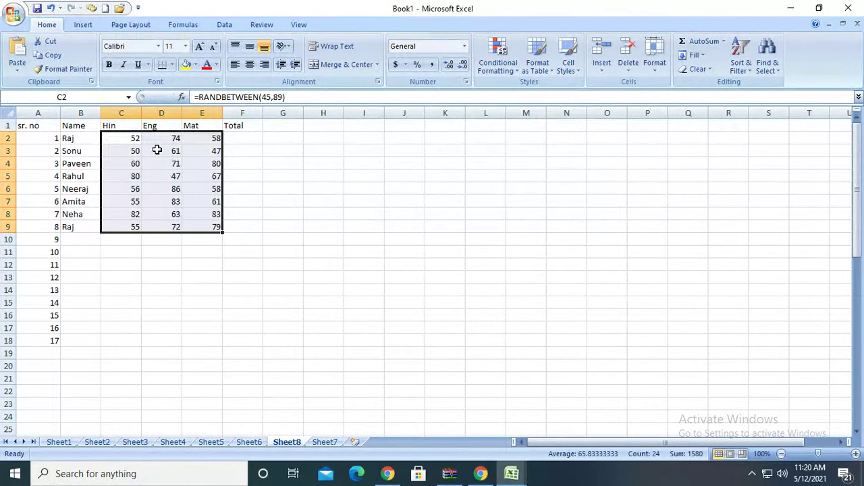
left_click(362, 186)
Step: Try to fill the empty range I5:L15 with random numbers using =RANDBETWEEN(56,78)
left_click_drag(447, 239, 562, 252)
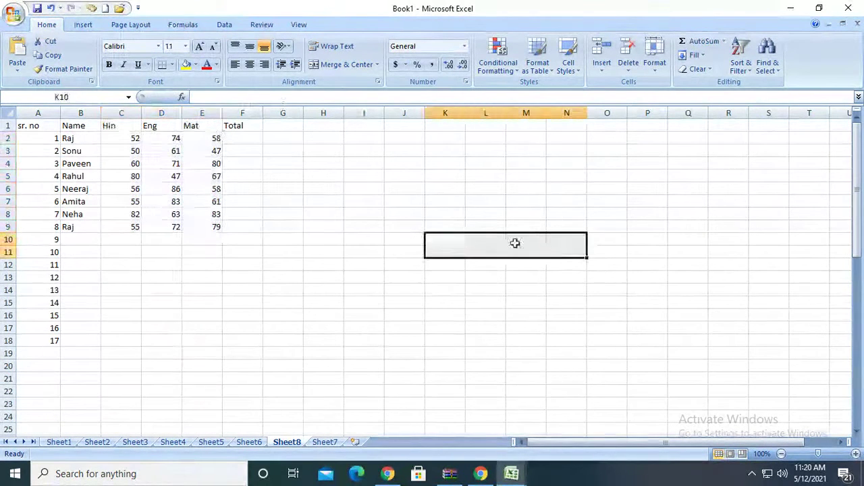
left_click_drag(353, 175, 503, 298)
type("=")
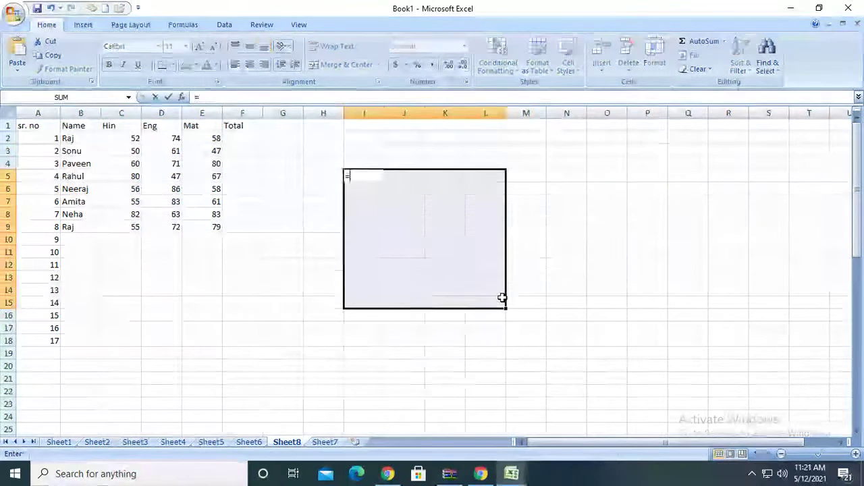
type("rand")
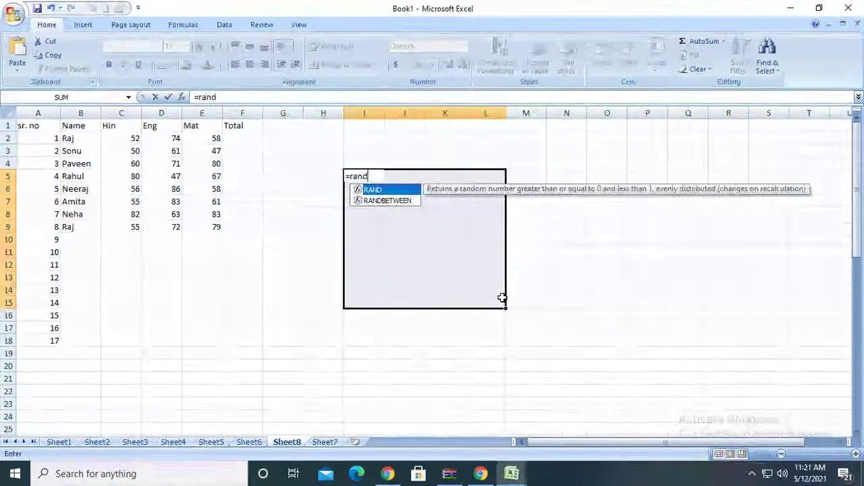
type("b")
key("Tab")
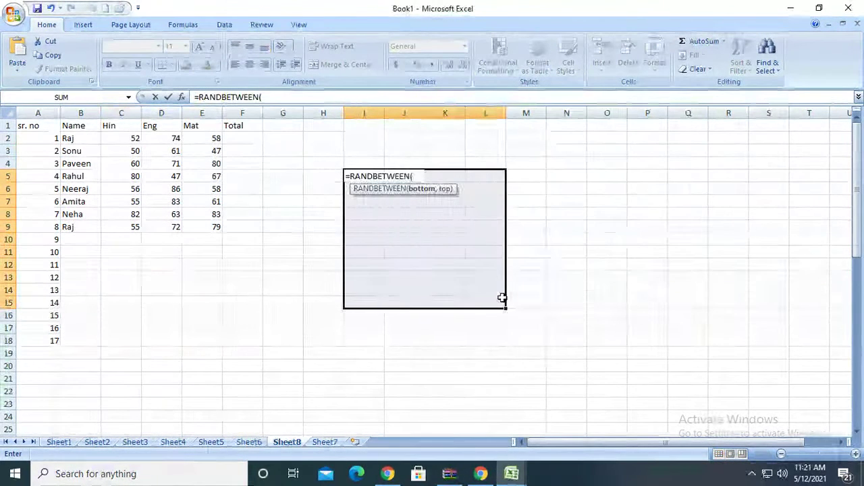
type("56,7")
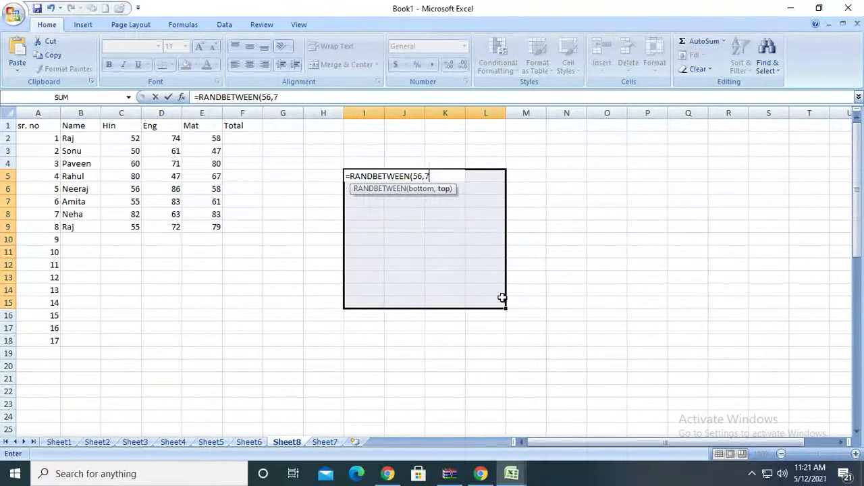
type("8)")
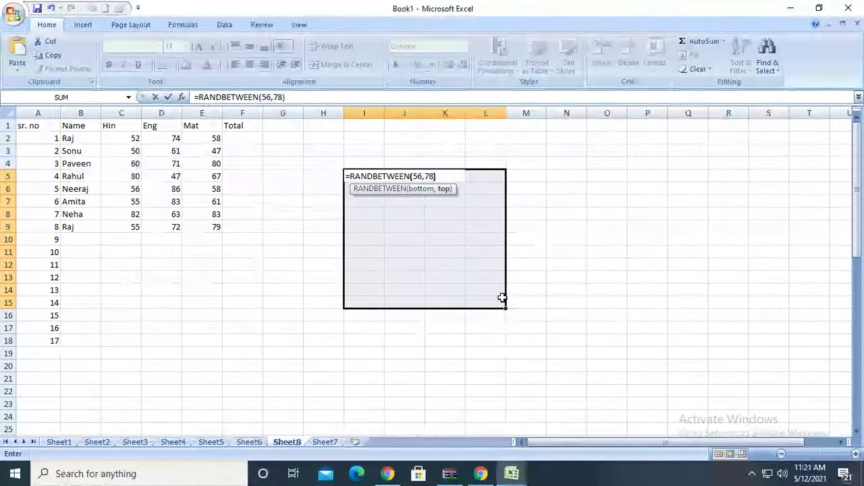
key("Return")
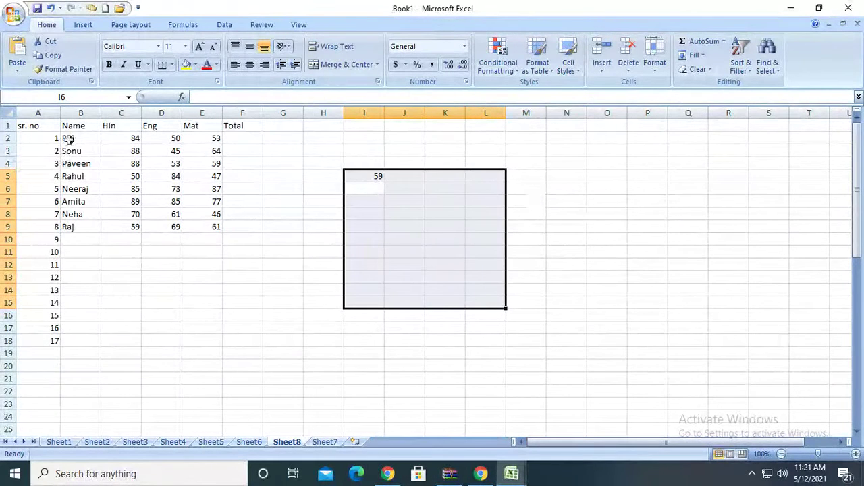
Step: Clear the random number formula from cell I5
left_click(564, 265)
left_click(370, 175)
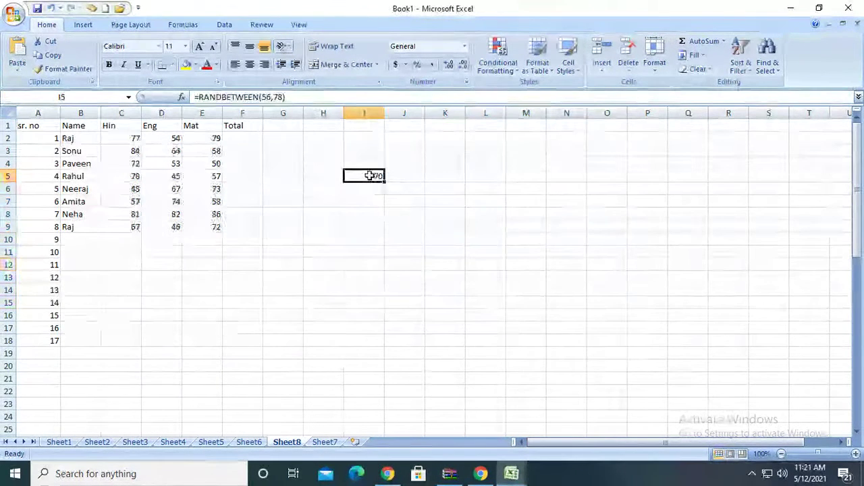
key("Delete")
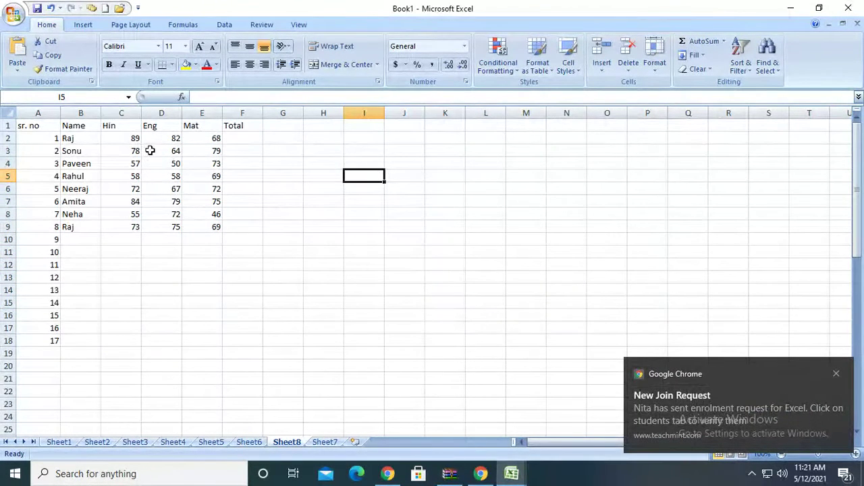
Step: Enter the formula =SUM(C2:E2) in cell F2 to total the first student's marks
left_click_drag(125, 138, 214, 225)
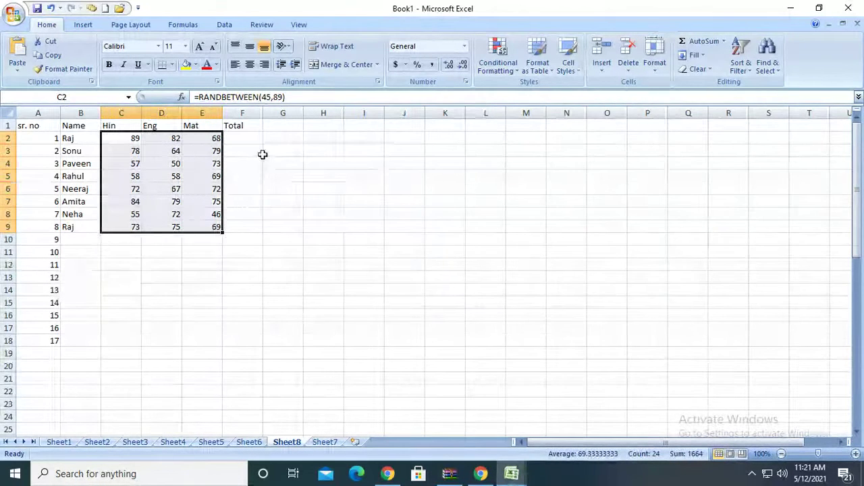
left_click(245, 152)
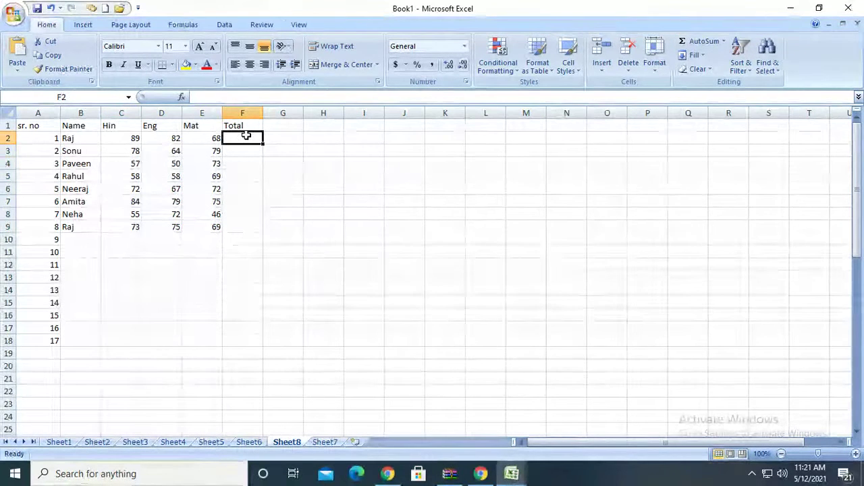
type("=")
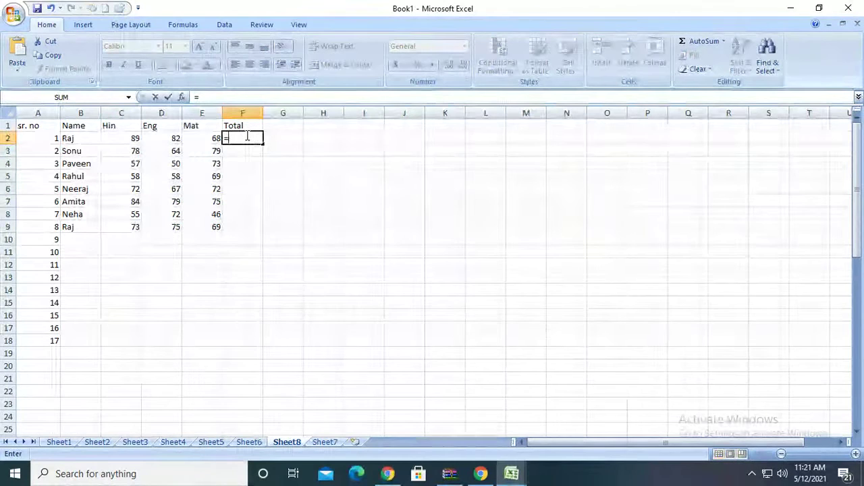
type("sum")
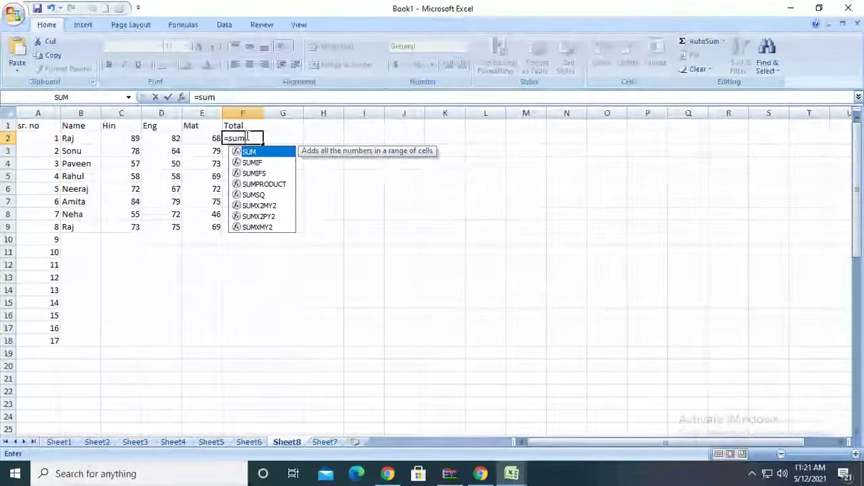
type("(")
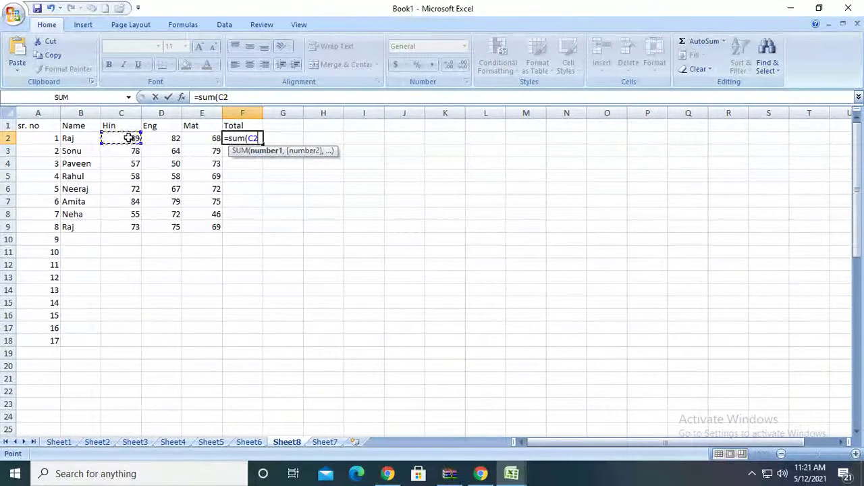
left_click_drag(137, 138, 193, 137)
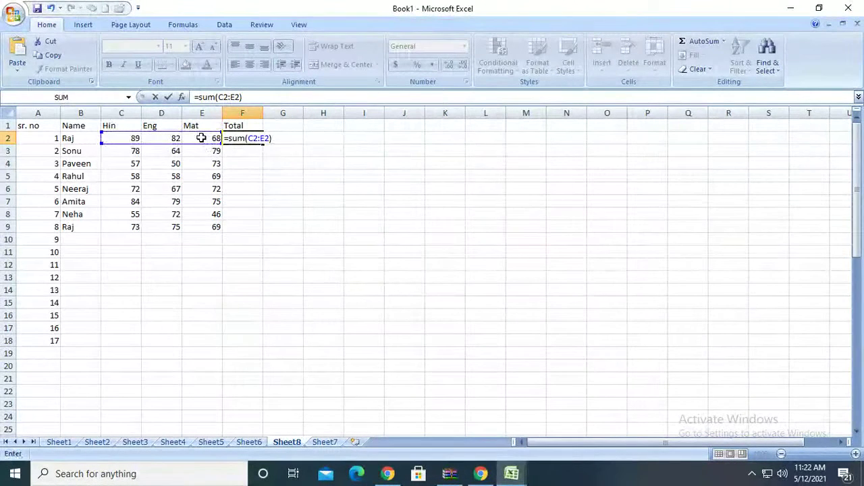
key("Return")
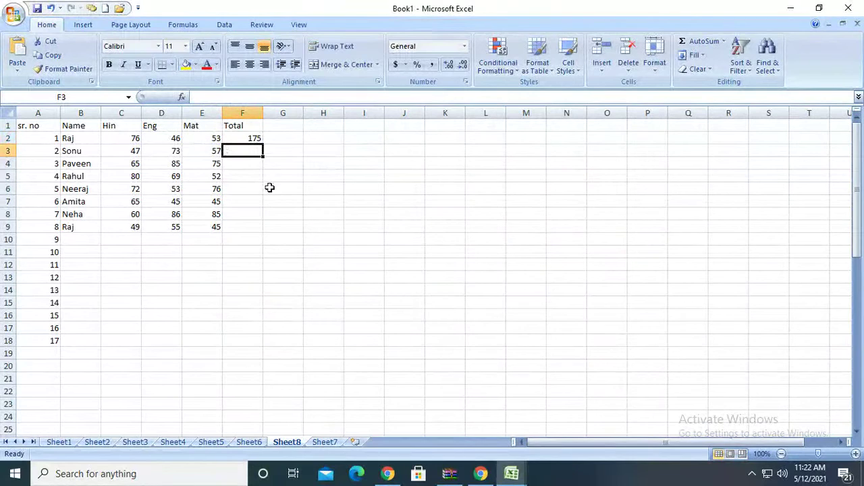
Step: AutoFill the total formula from cell F2 down to cell F9
left_click(252, 138)
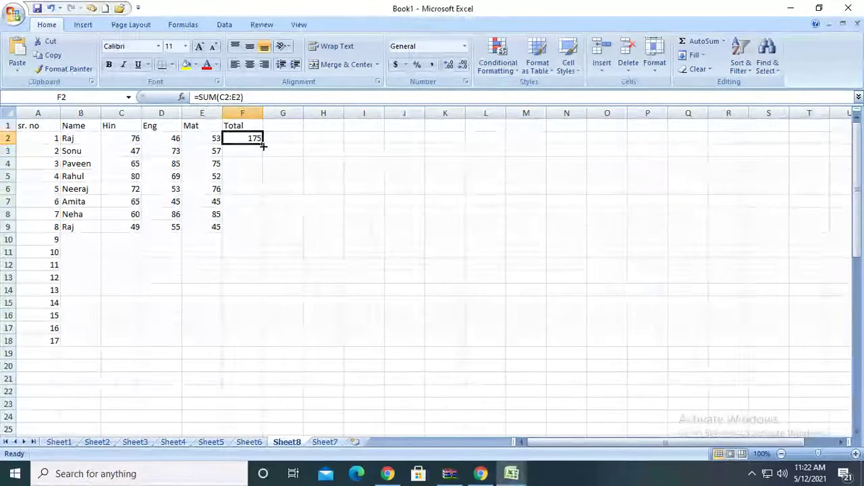
left_click_drag(263, 145, 264, 233)
left_click(312, 183)
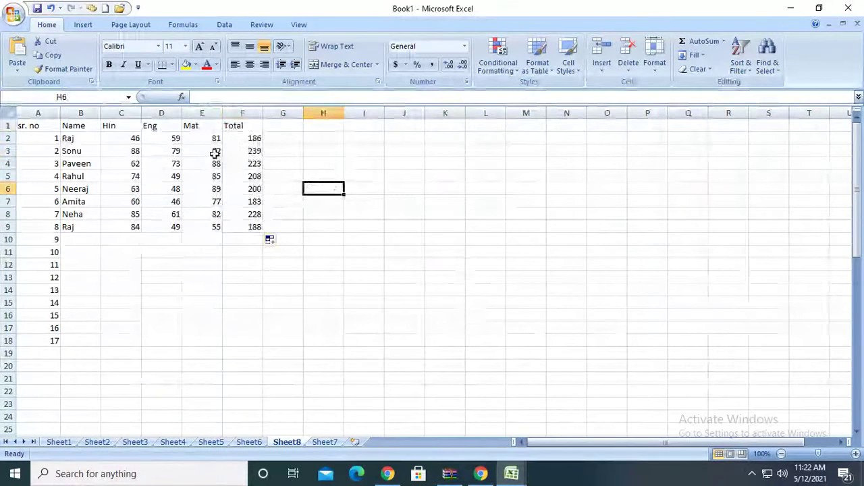
Step: Clear the surplus serial numbers below the table by deleting the contents of A10:B19
left_click(282, 250)
left_click(228, 342)
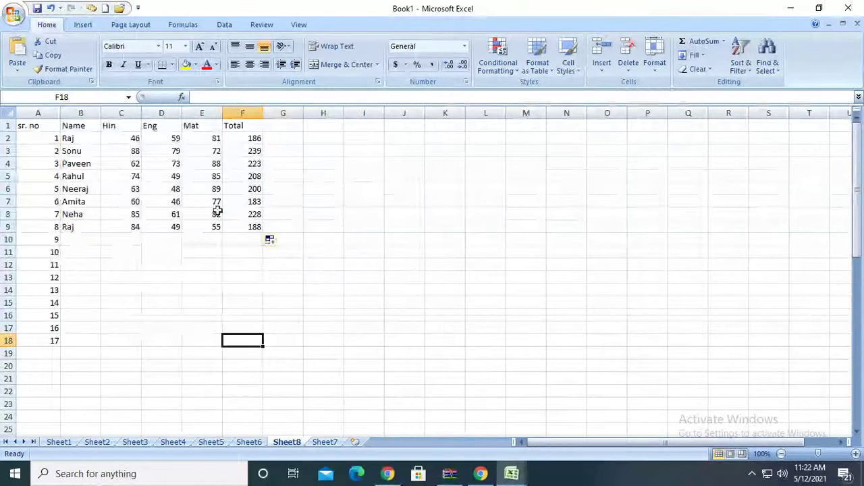
left_click_drag(49, 246, 61, 350)
key("Delete")
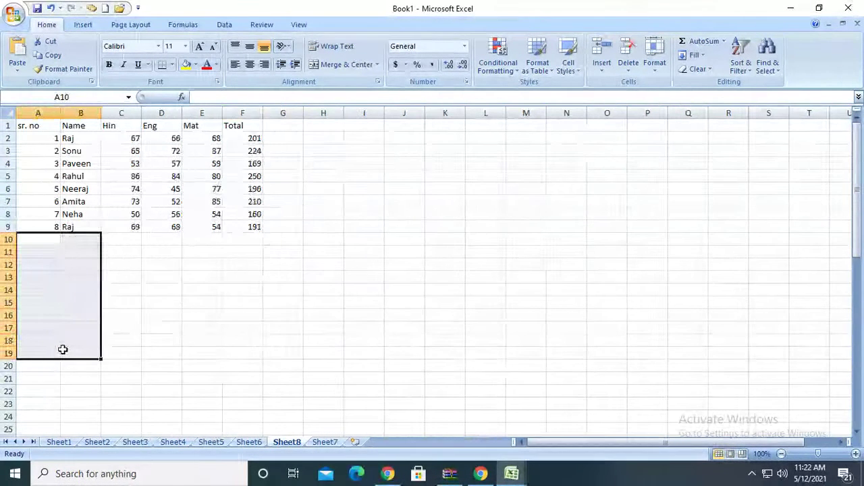
left_click(240, 366)
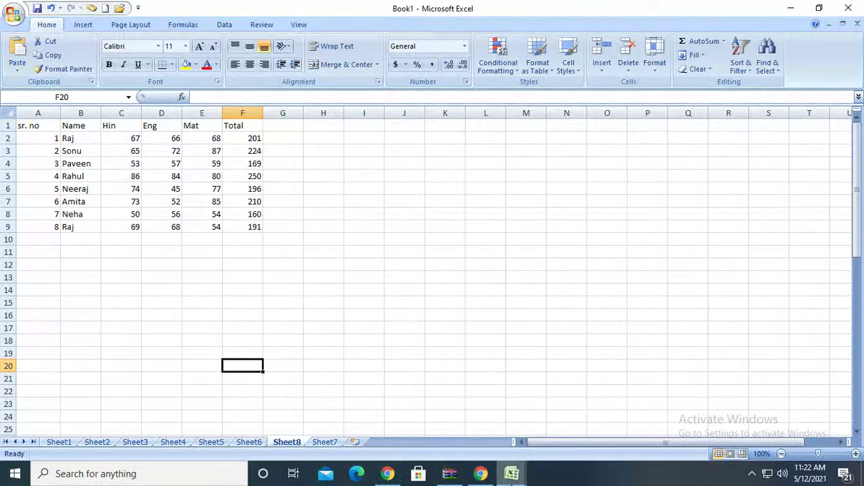
Step: Switch to the Teachmint live class in Google Chrome
left_click(387, 476)
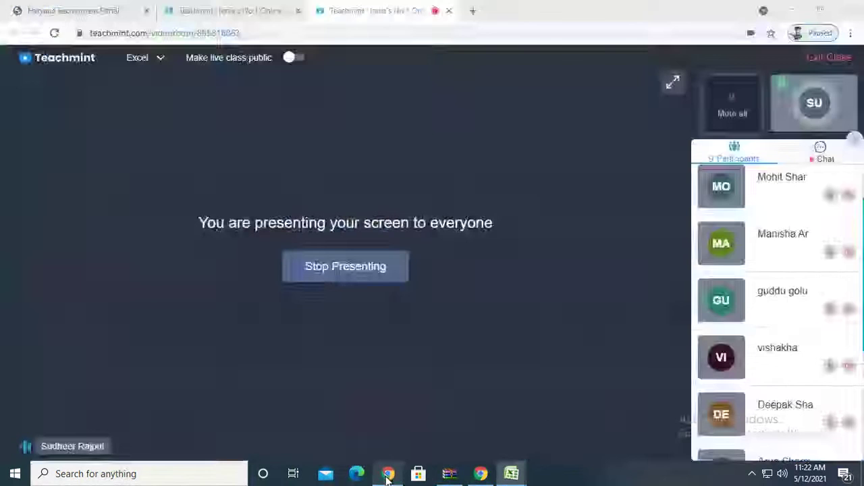